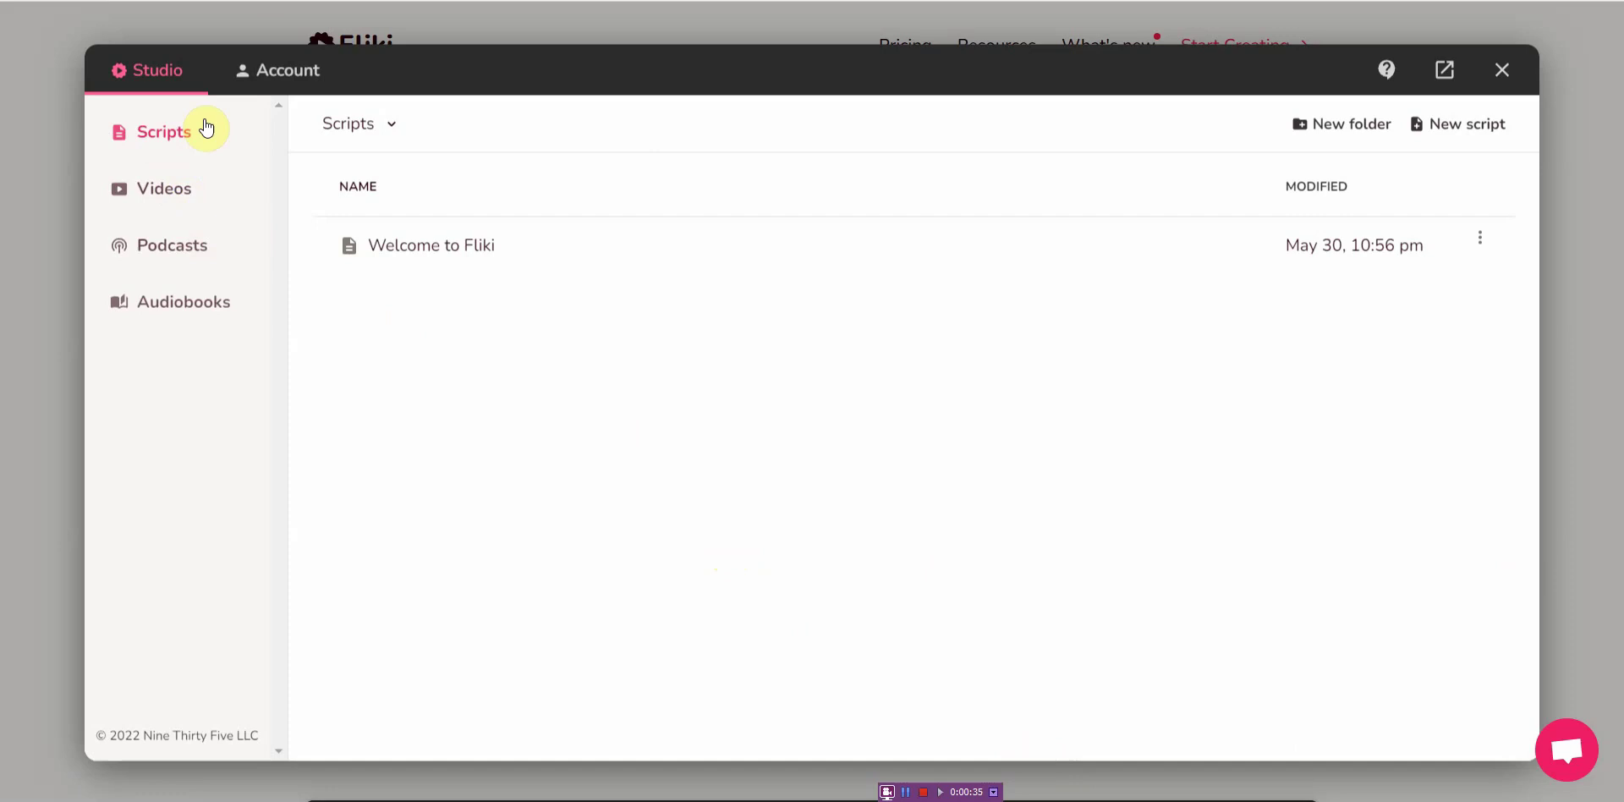
# Show the Videos section in the Fliki Studio sidebar.
pyautogui.click(173, 194)
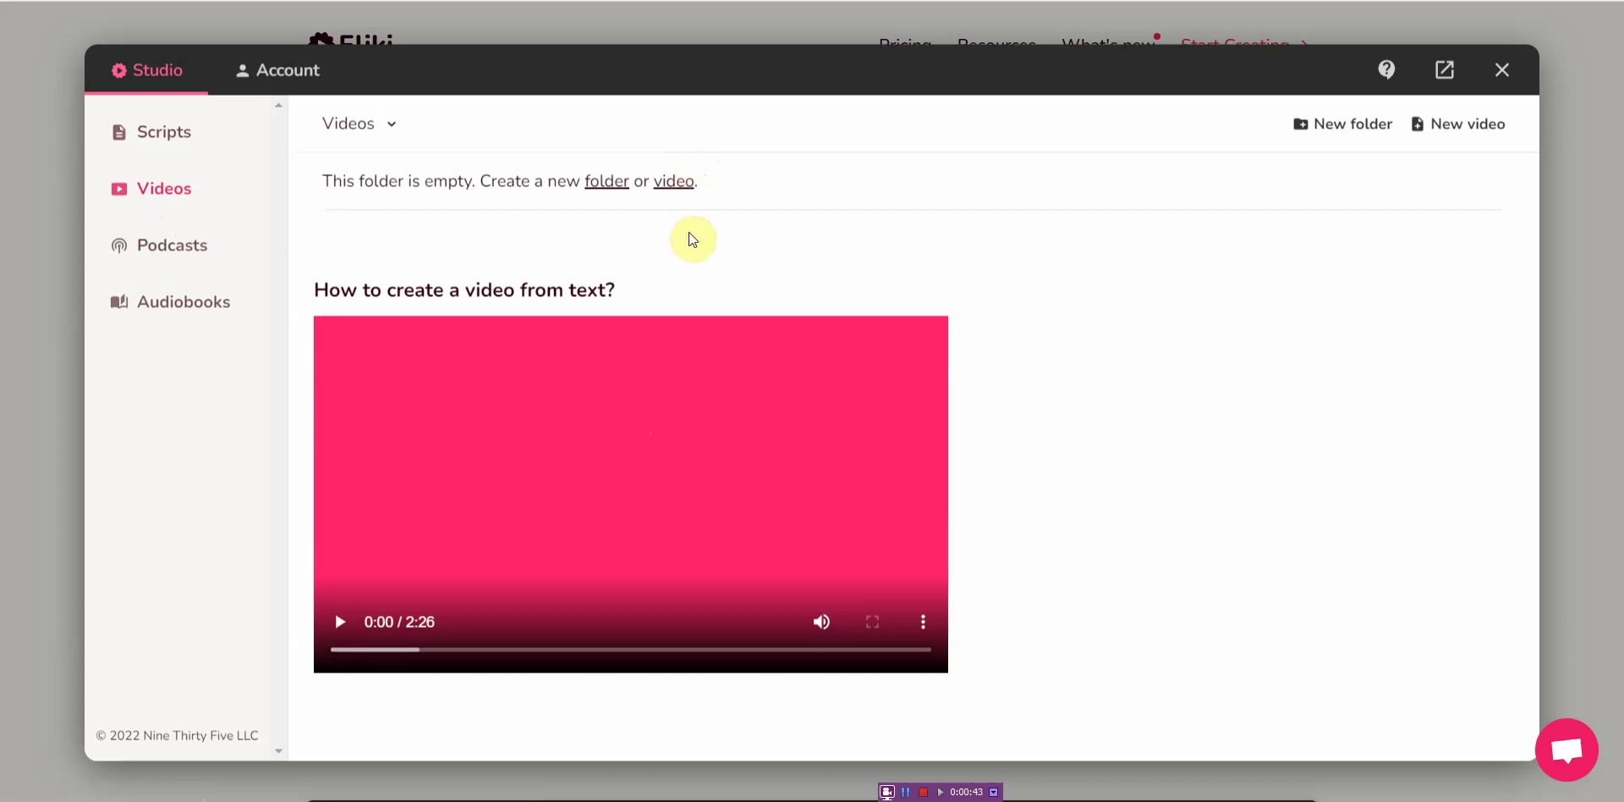
# Start a new video, then switch to the Scribbr essay example page.
pyautogui.click(681, 184)
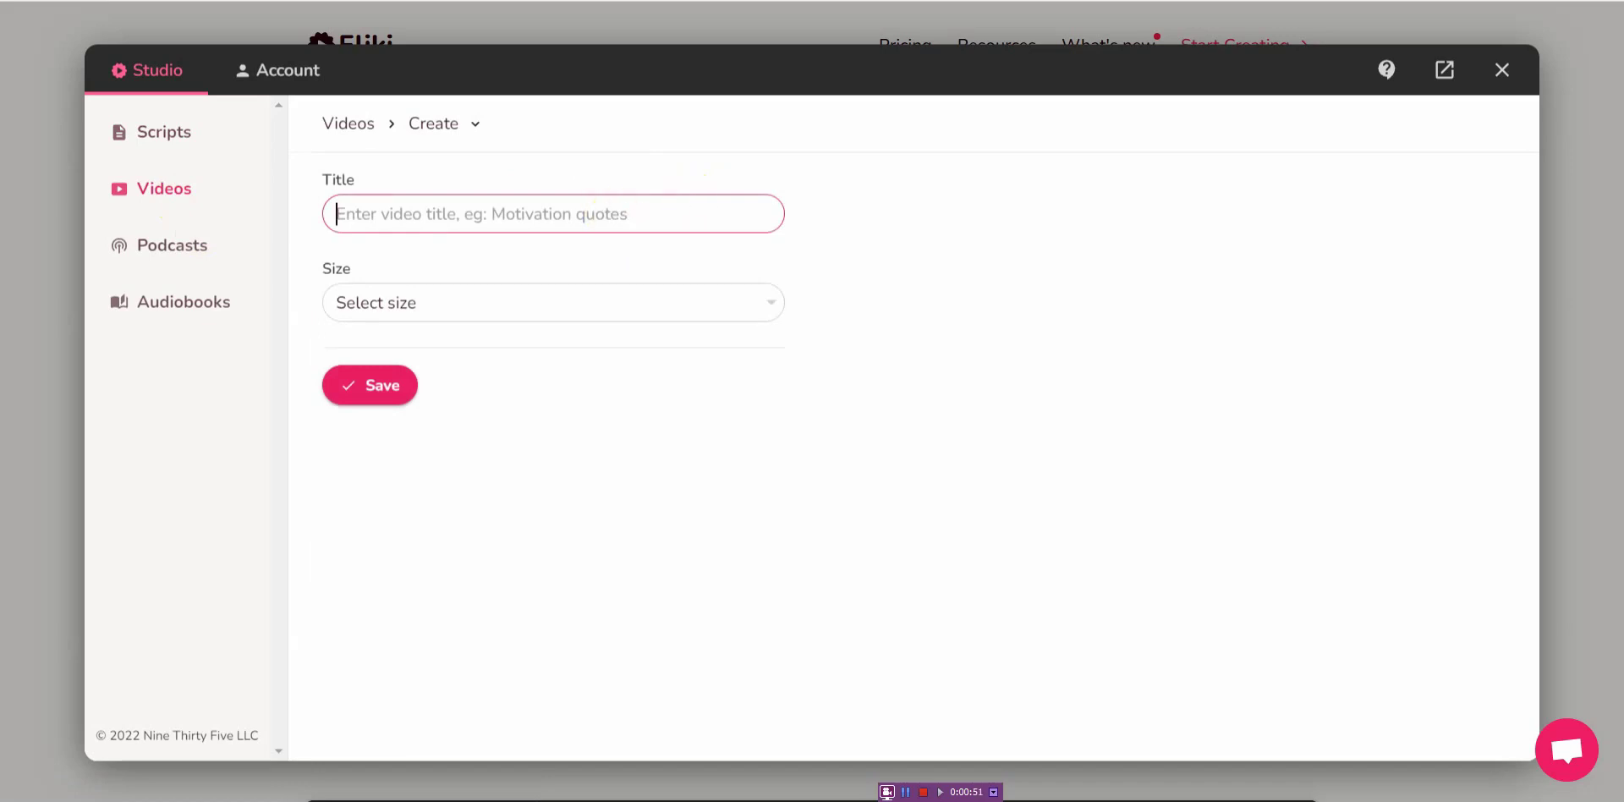
pyautogui.hotkey('ctrl', 'Tab')
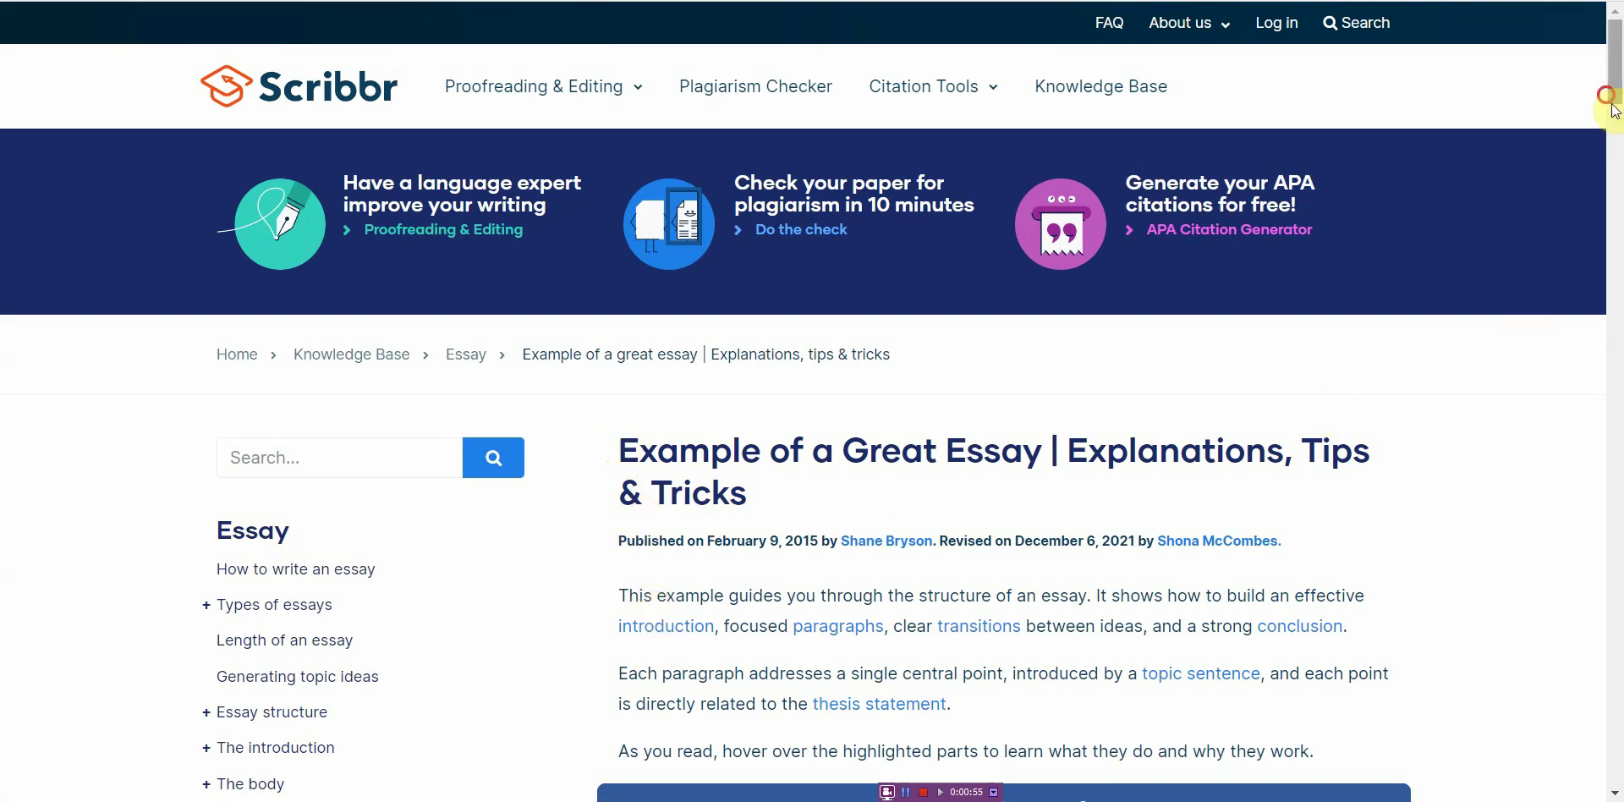
# Select and copy the essay title 'An Appeal to the Senses…' from the Scribbr page.
pyautogui.scroll(-6, 558, 472)
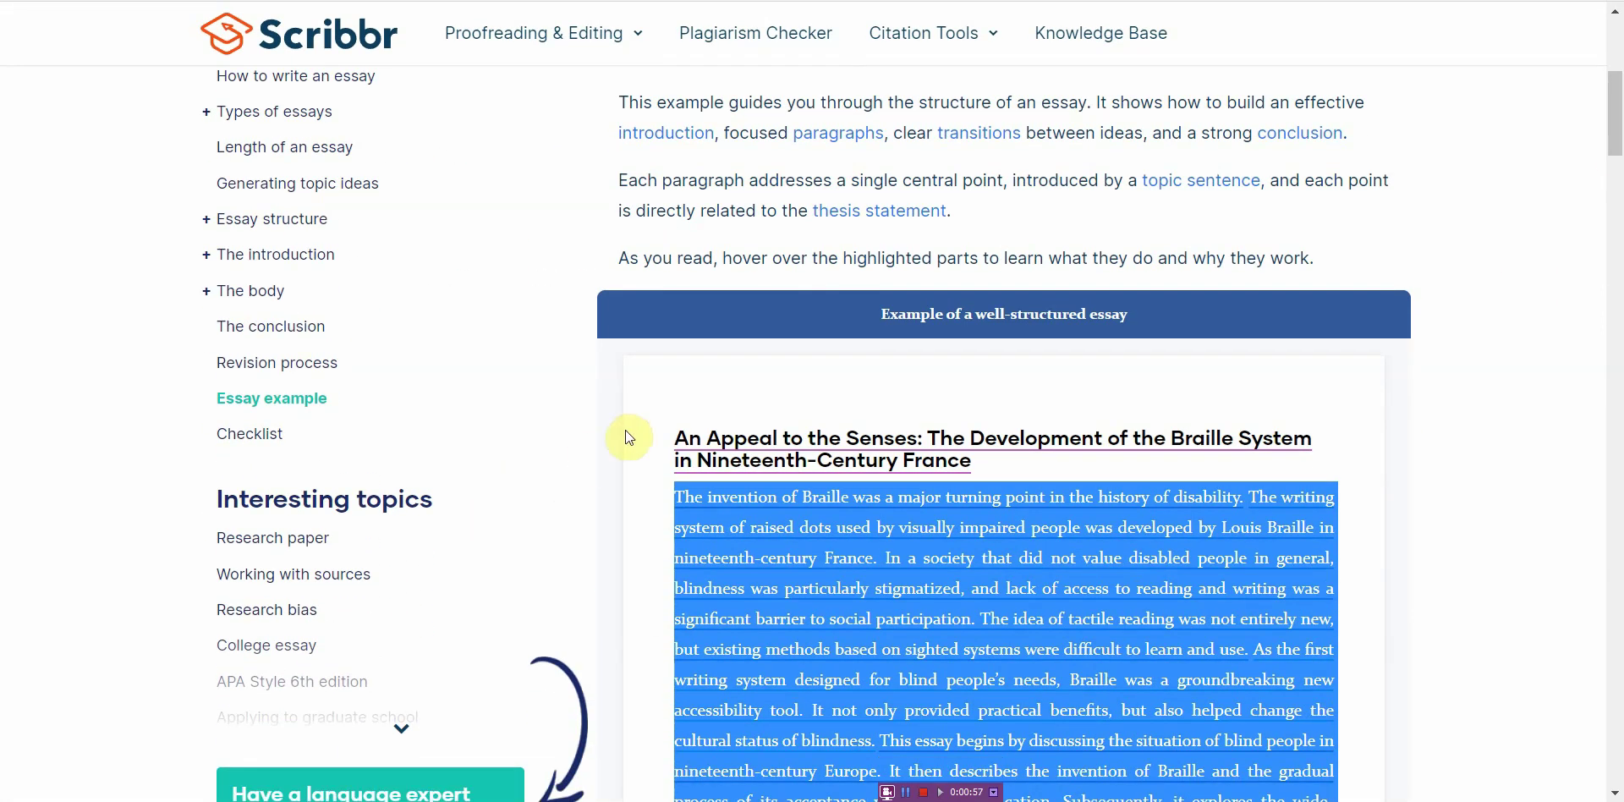
pyautogui.moveTo(871, 431)
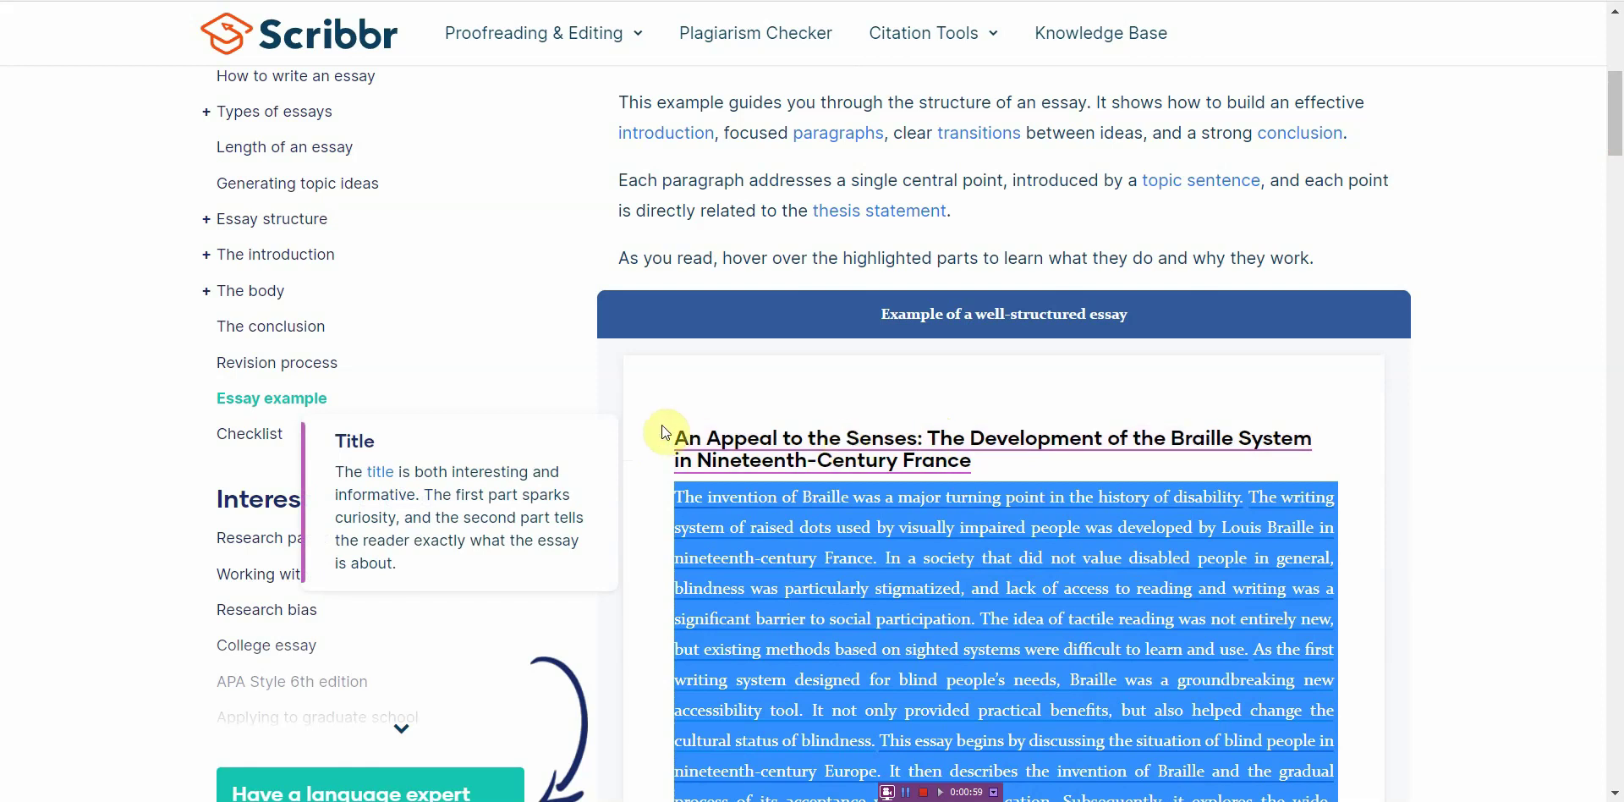
pyautogui.moveTo(673, 433); pyautogui.dragTo(1016, 466)
pyautogui.hotkey('ctrl', 'c')
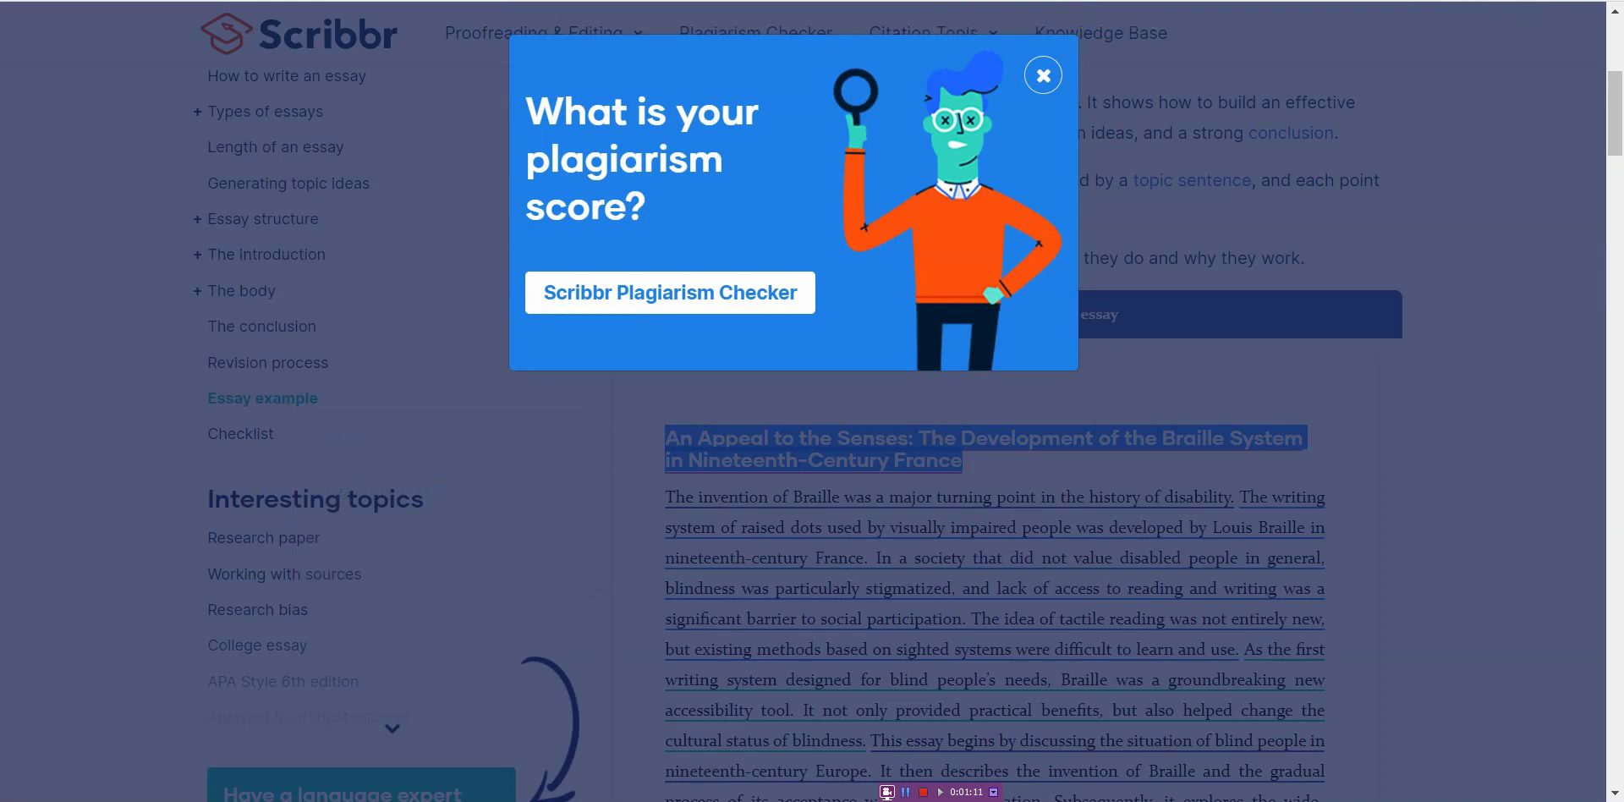
pyautogui.hotkey('alt', 'Tab')
# Paste the essay title 'An Appeal to the Senses…' as the video title.
pyautogui.click(467, 219)
pyautogui.hotkey('ctrl', 'v')
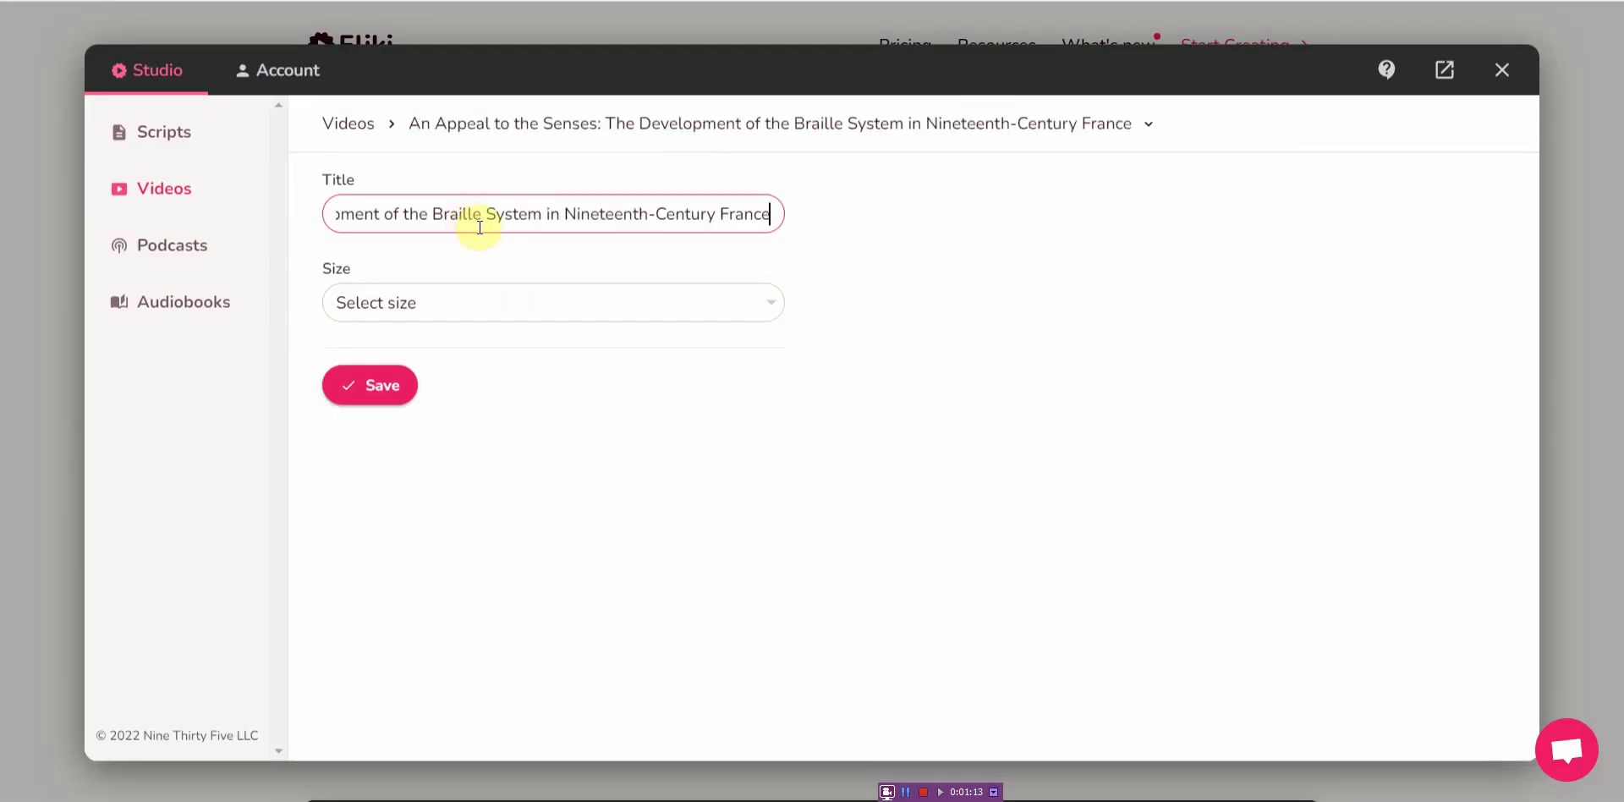
pyautogui.moveTo(456, 217); pyautogui.dragTo(159, 225)
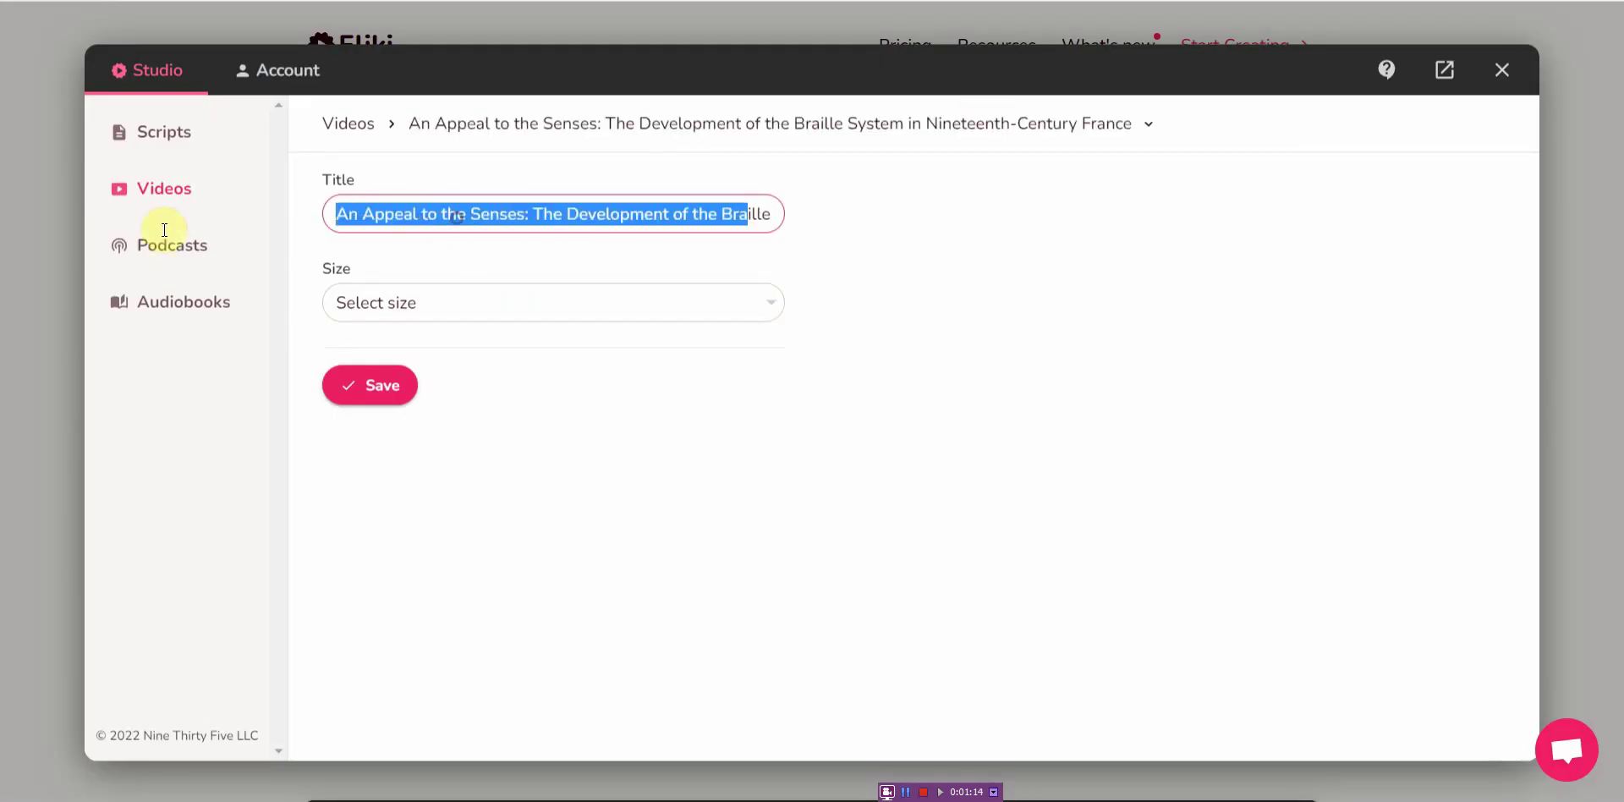
# Make the video Landscape with the fade effect and in-video subtitles enabled.
pyautogui.click(399, 298)
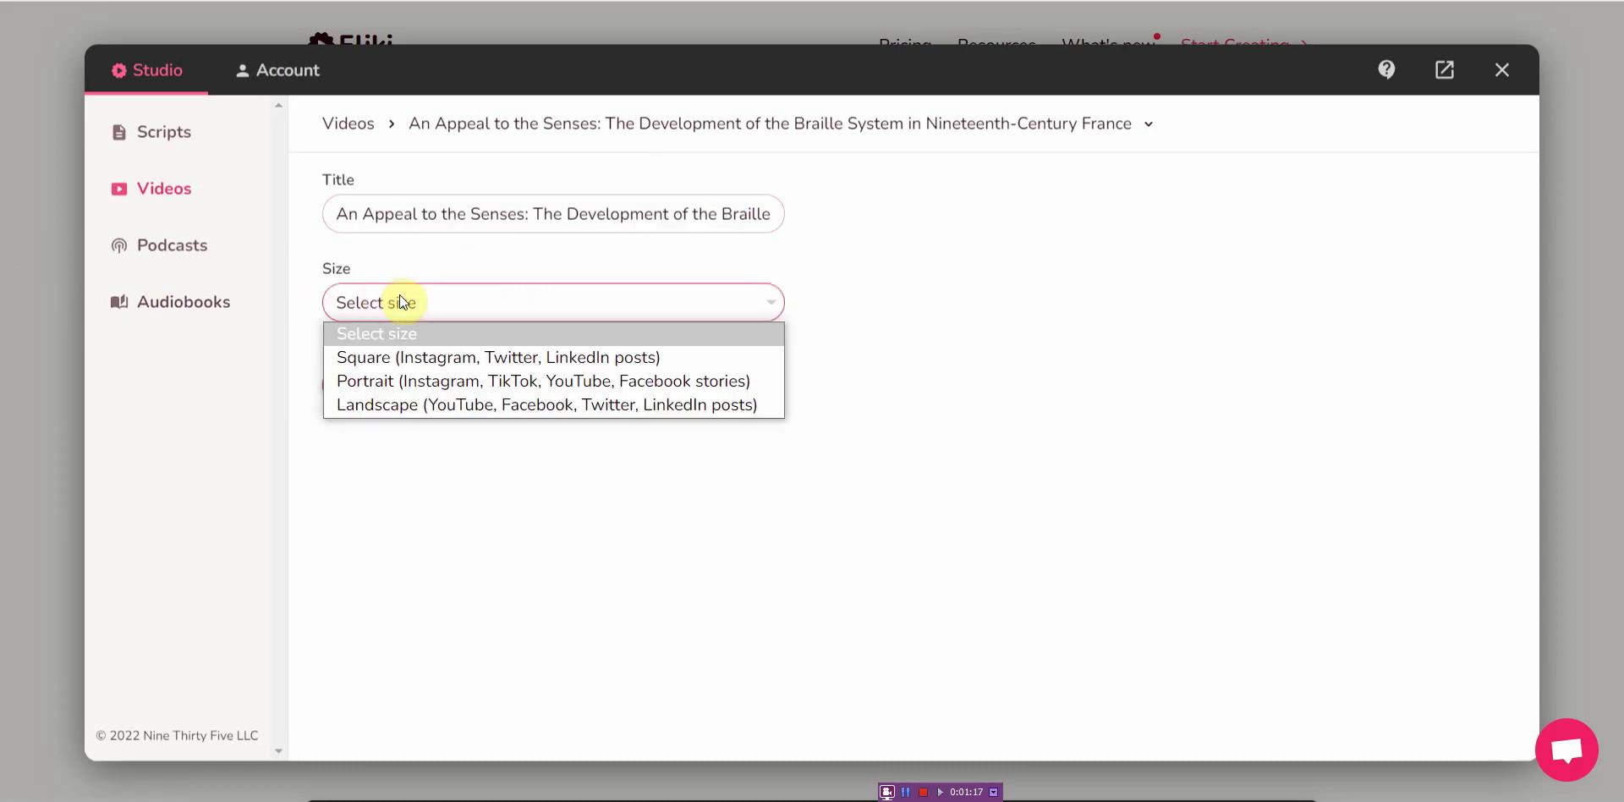
pyautogui.click(481, 405)
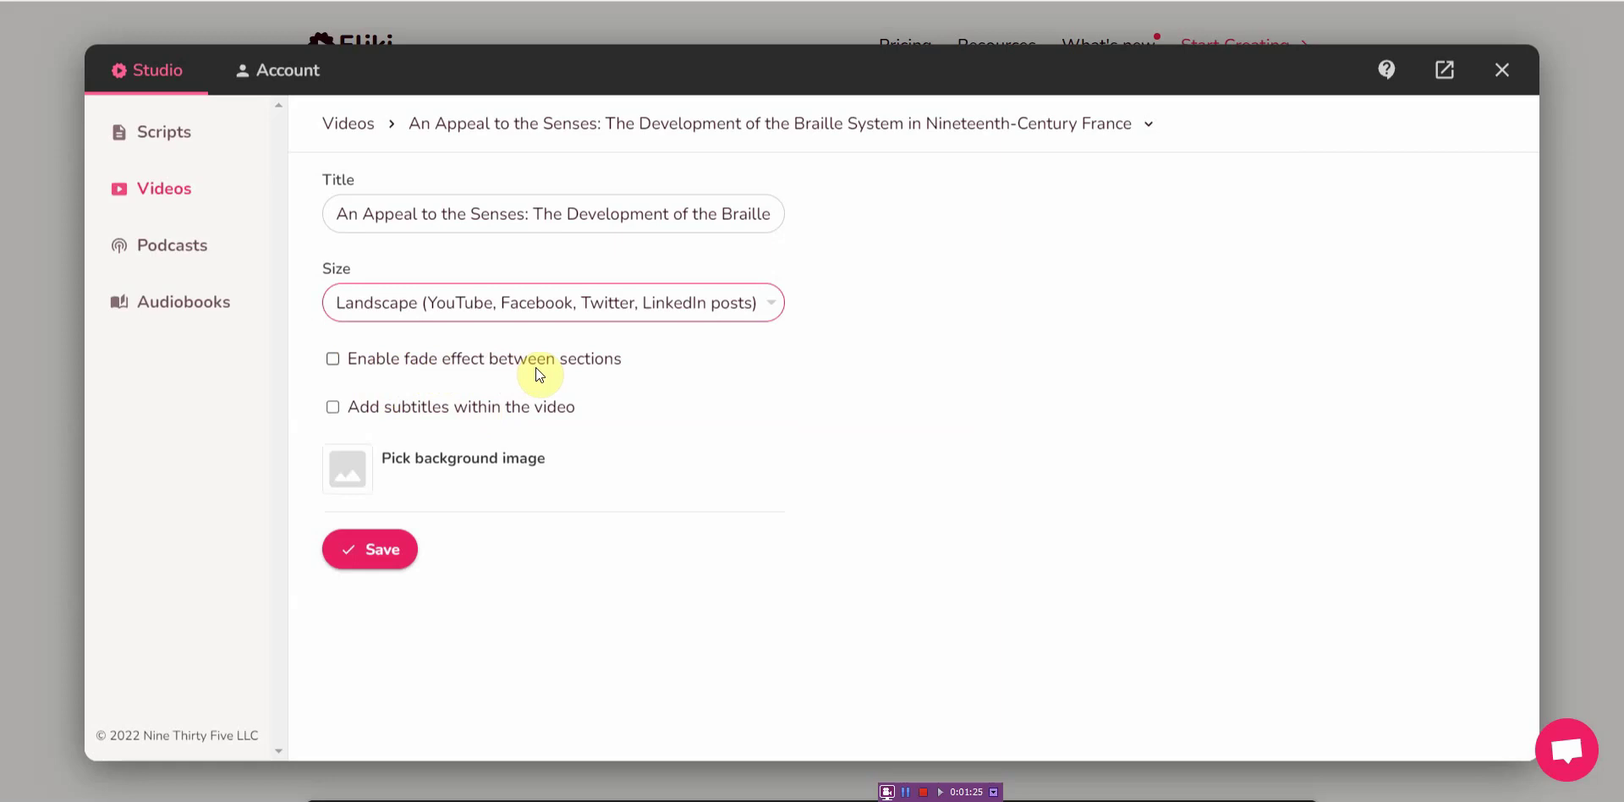
pyautogui.click(330, 361)
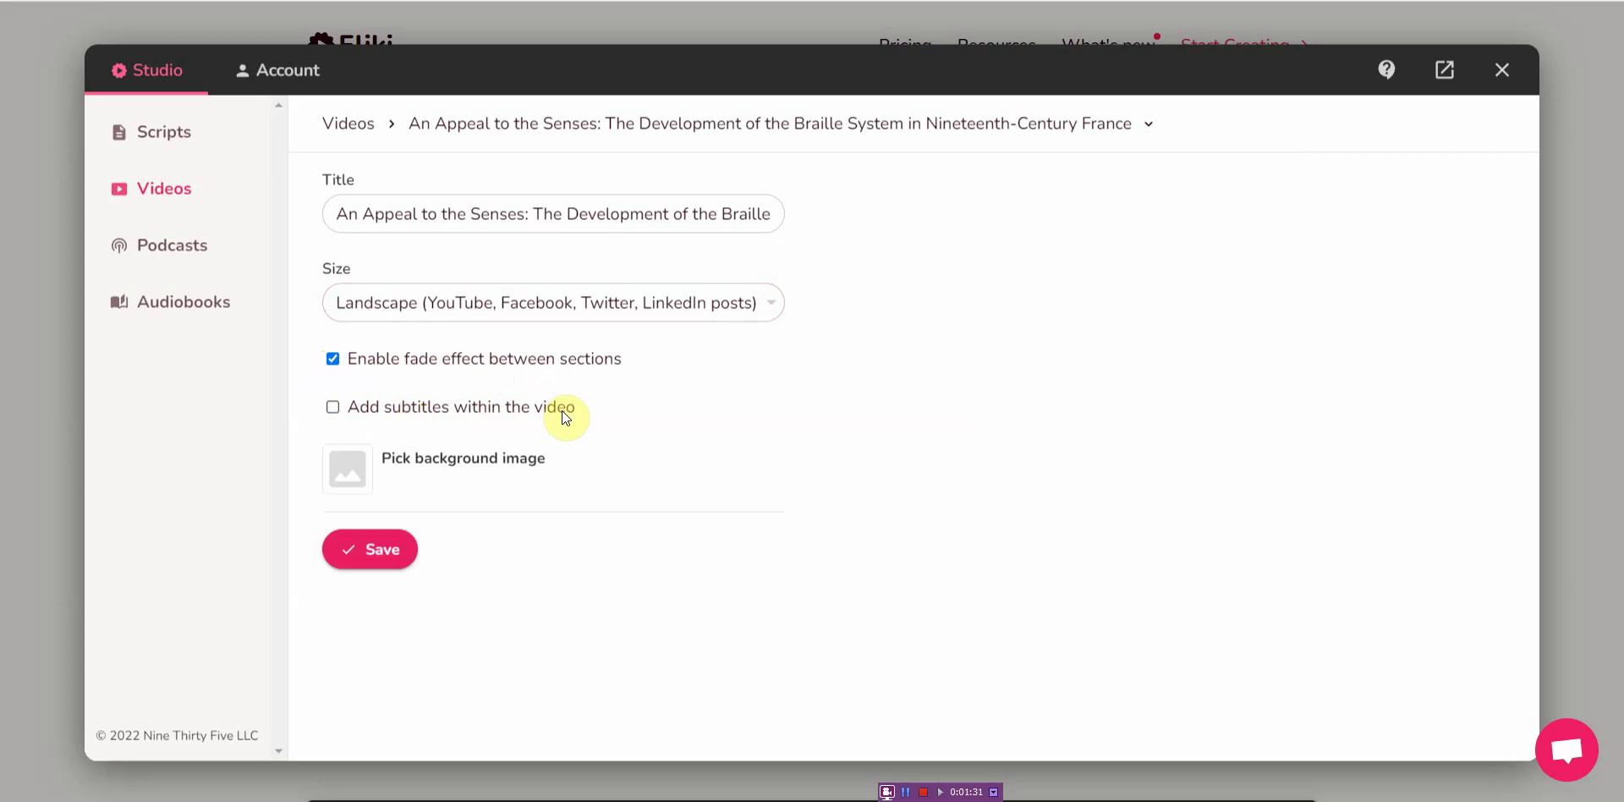
pyautogui.click(333, 407)
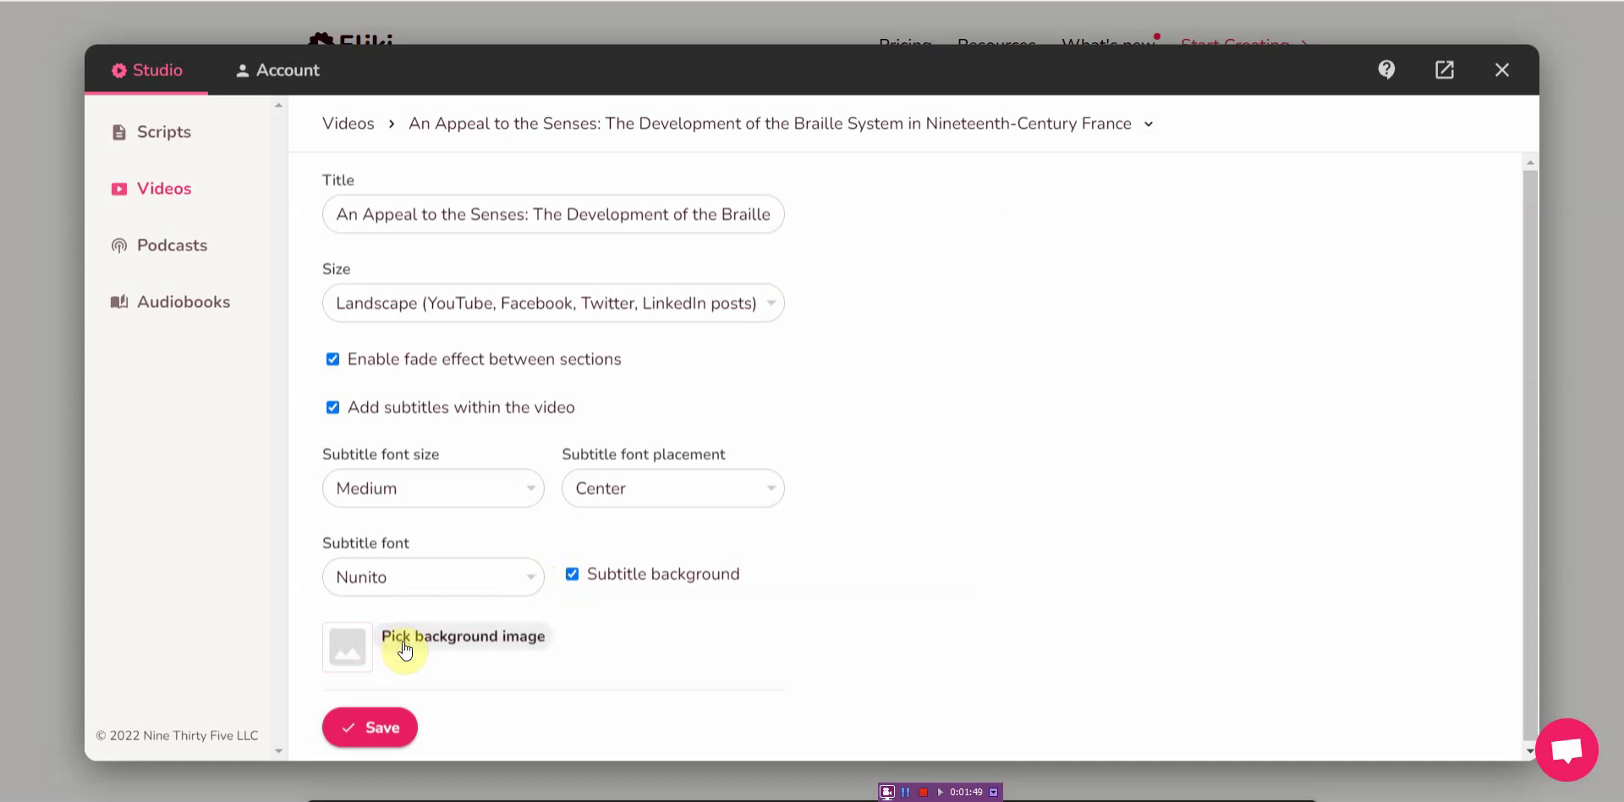
# Set a stock photo of fingers reading braille, found by searching 'Brail', as the background image.
pyautogui.click(372, 720)
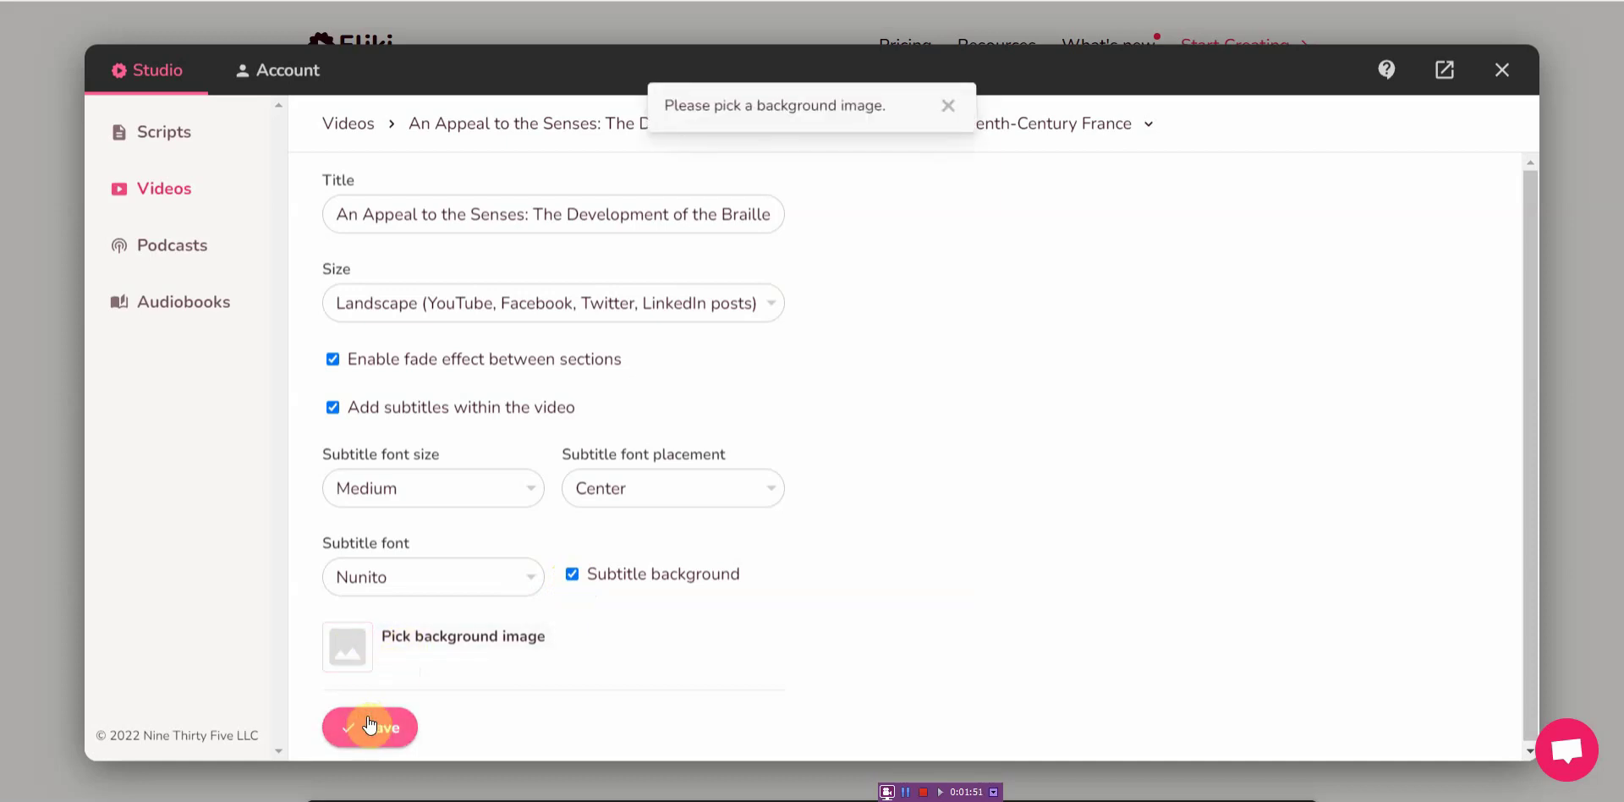
pyautogui.click(432, 634)
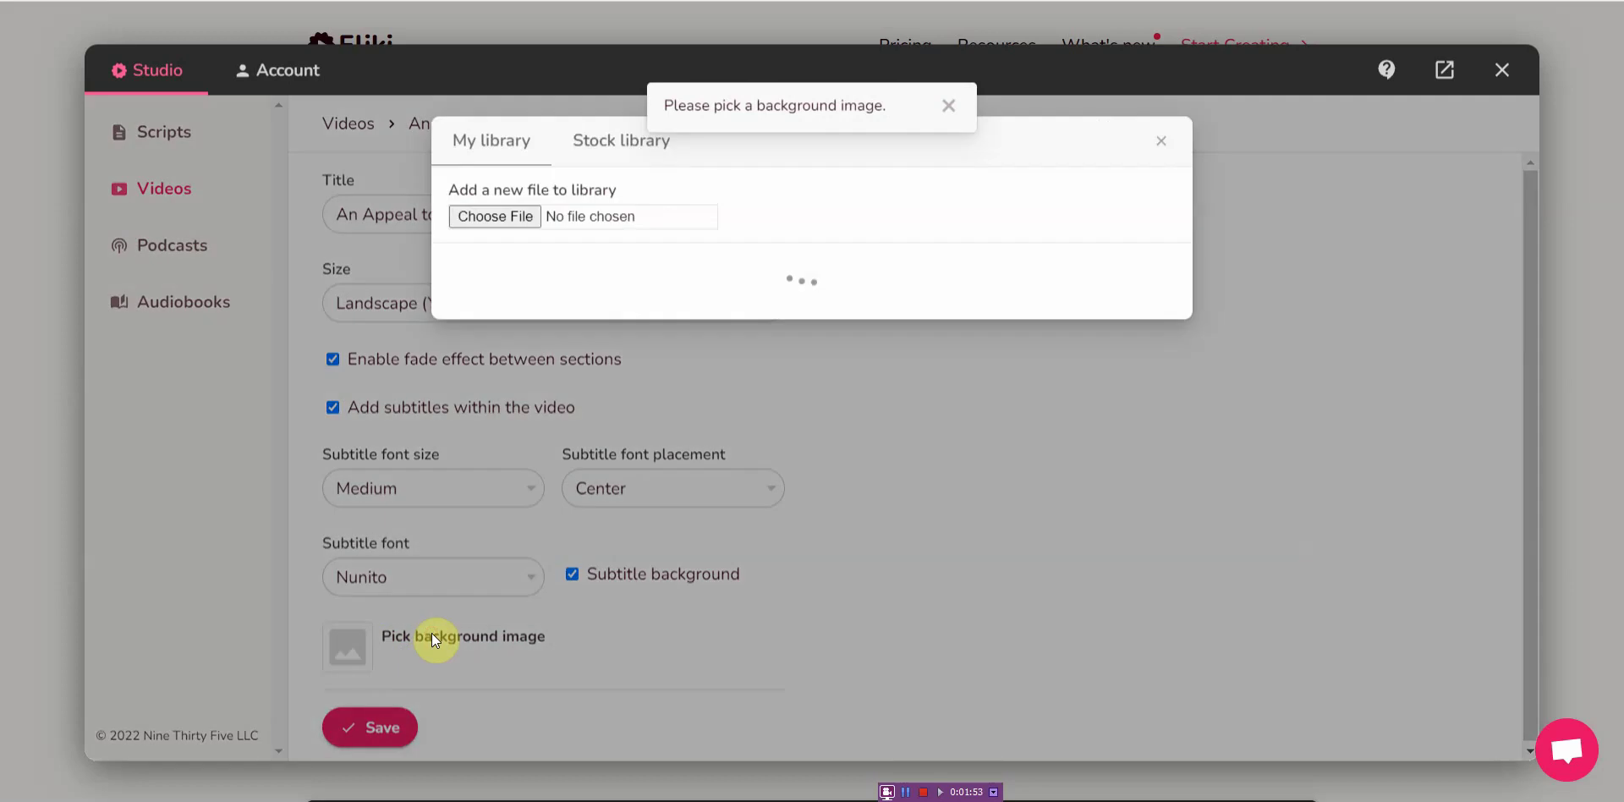
pyautogui.click(608, 162)
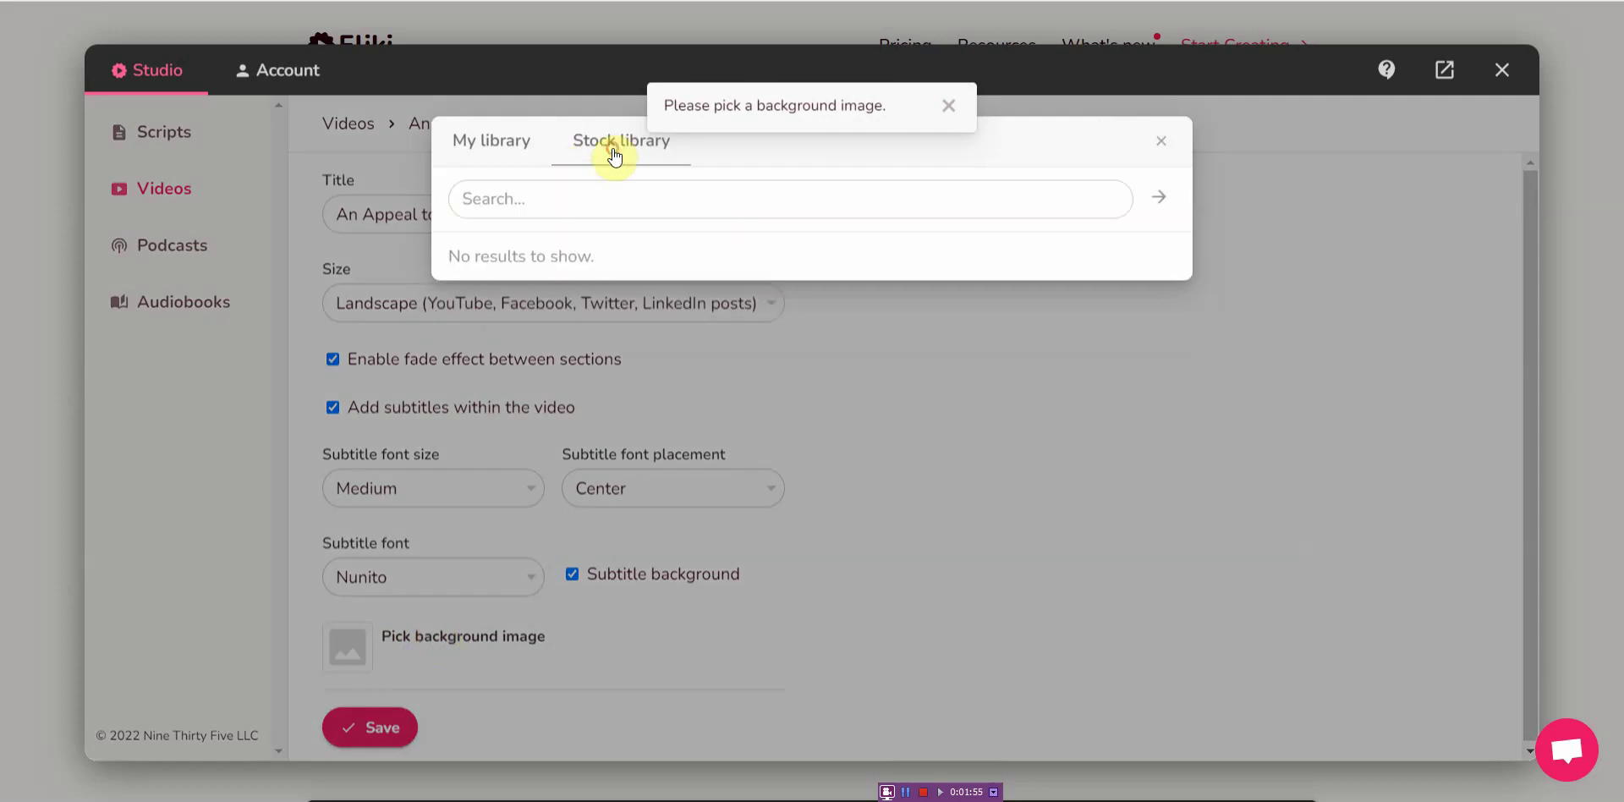
pyautogui.click(800, 202)
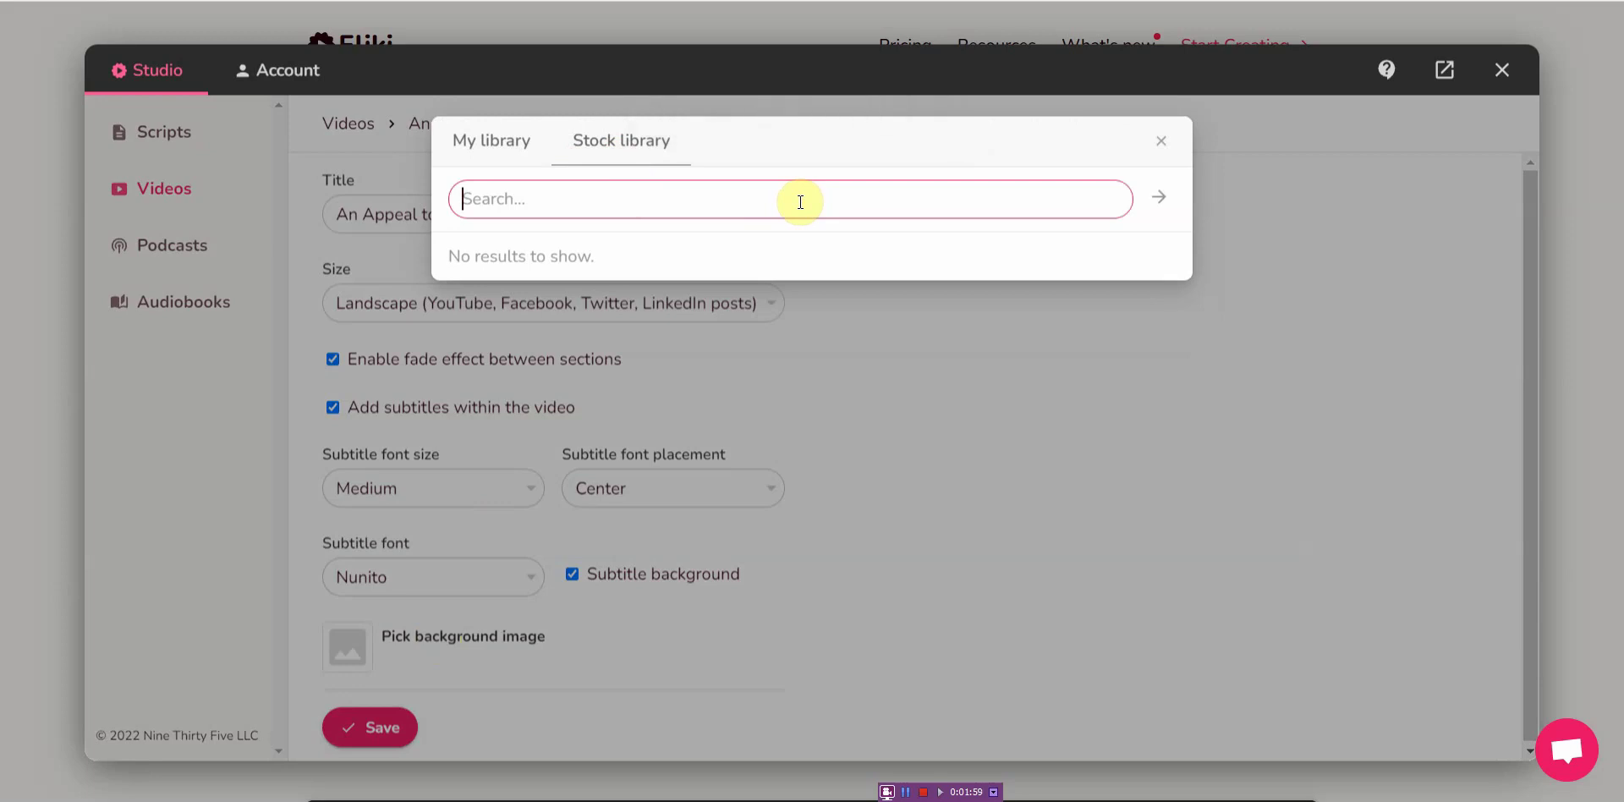
pyautogui.write('Brail')
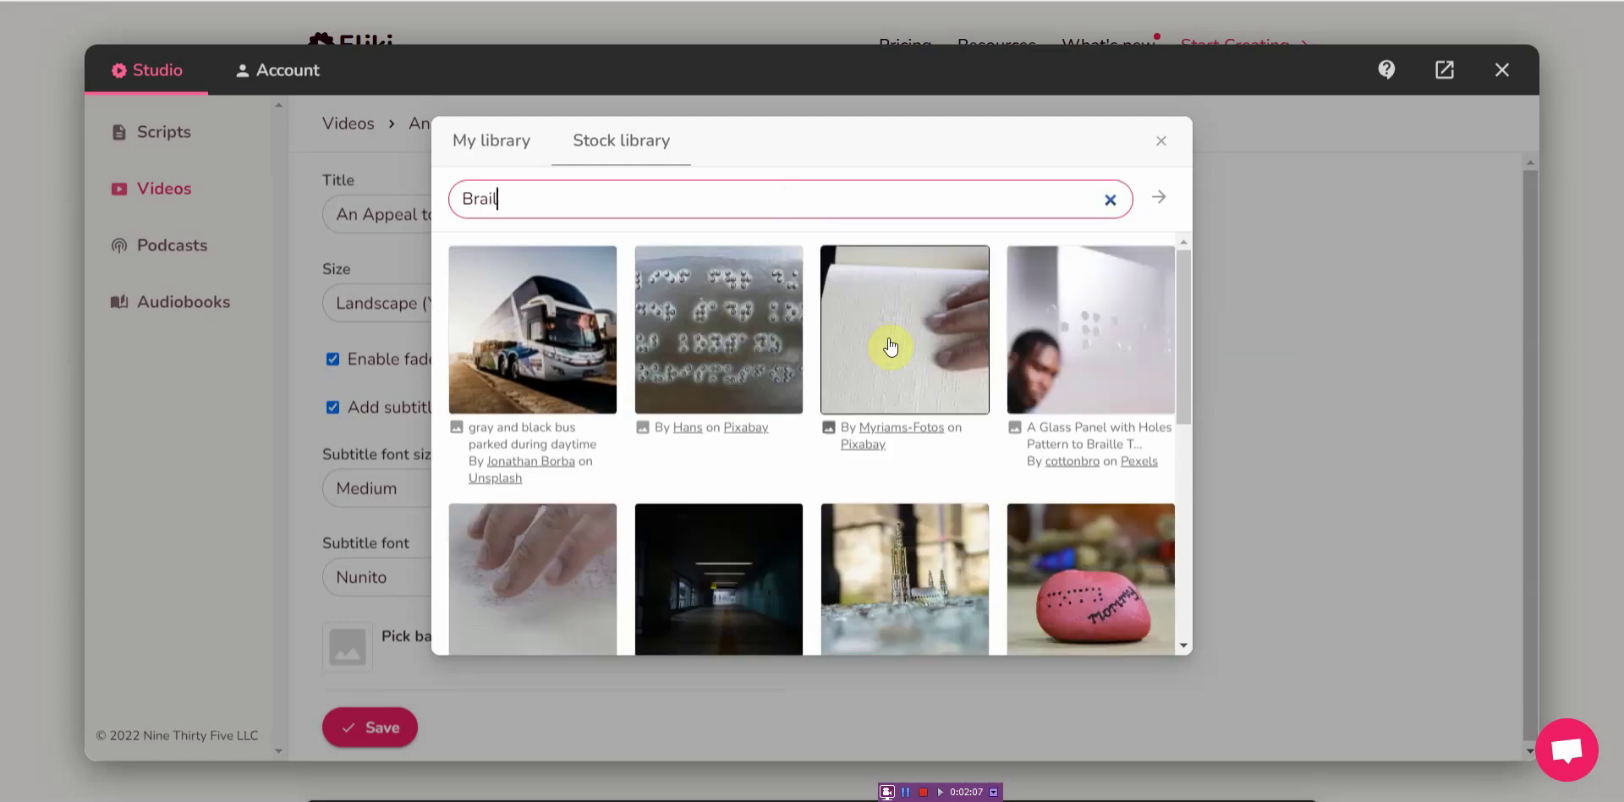
pyautogui.click(890, 345)
pyautogui.click(543, 534)
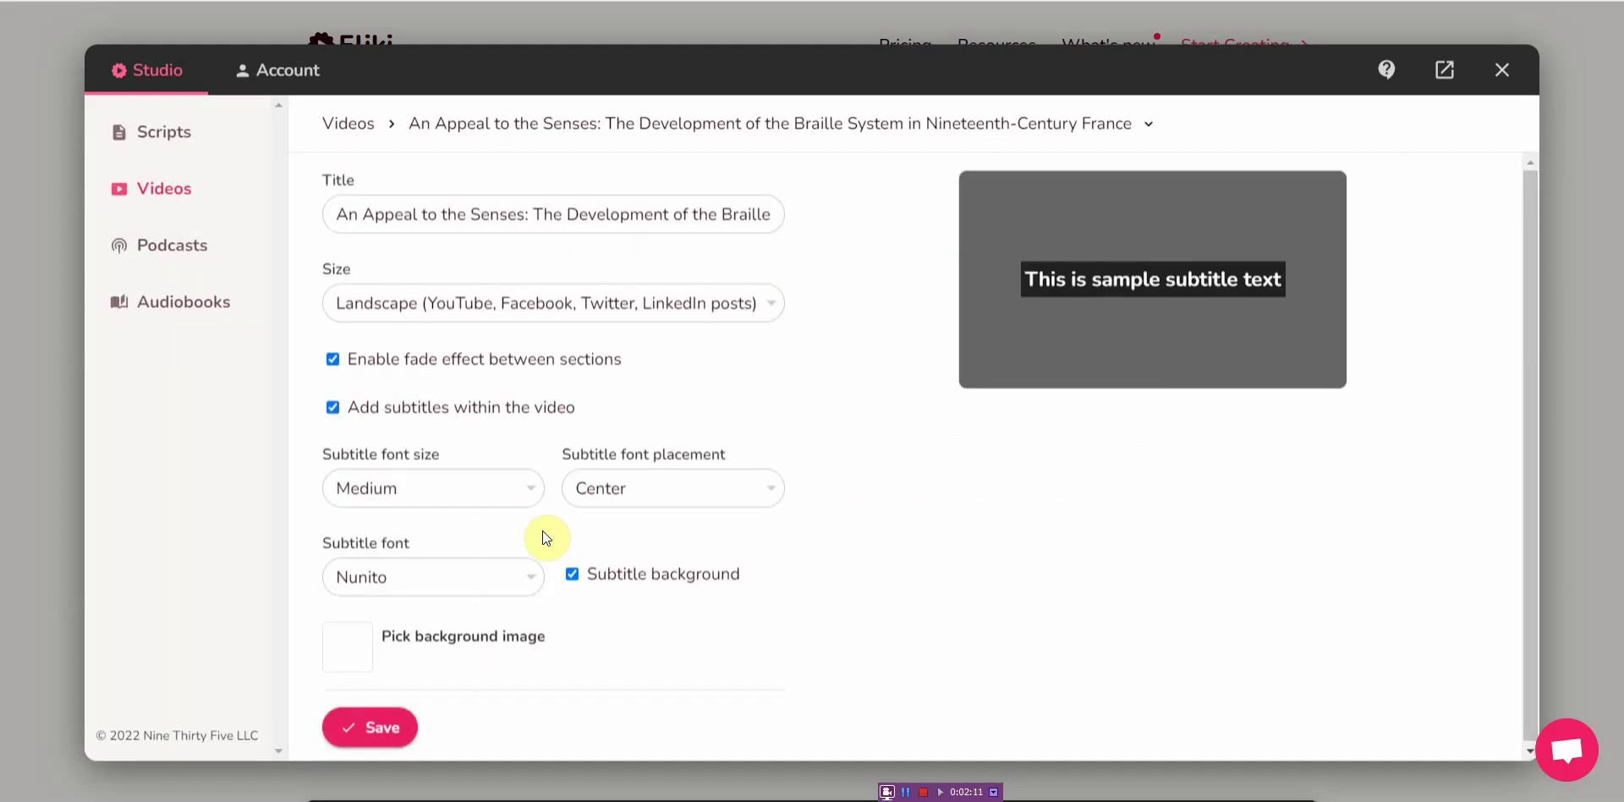
# Save the video settings and paste the first paragraph about Braille's invention into section one.
pyautogui.click(387, 727)
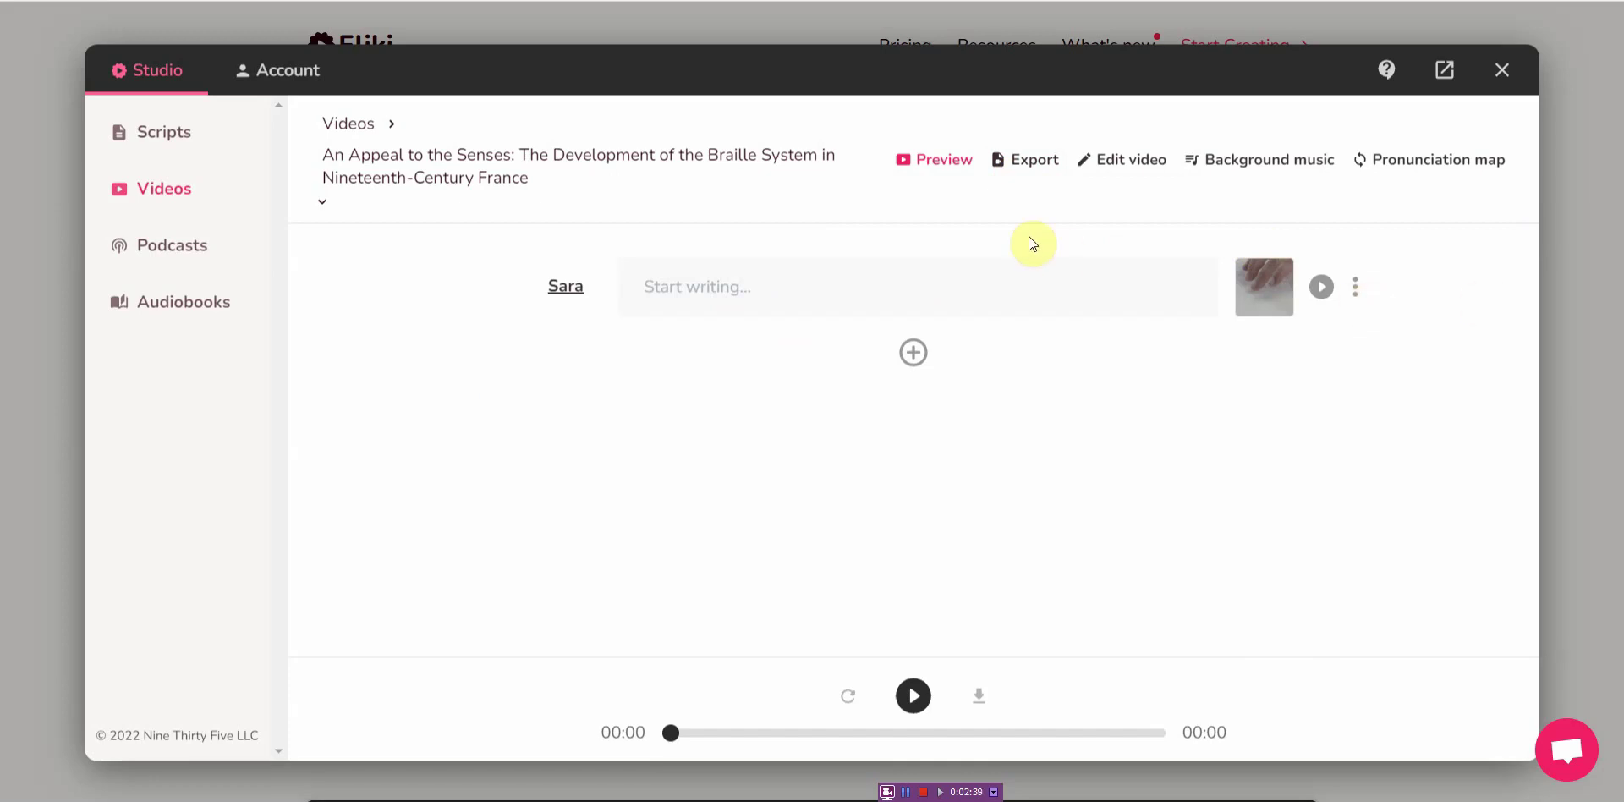
pyautogui.click(964, 287)
pyautogui.write('The invention of Braille was a major turning point in the history of disability. The writing system of raised dots used by visually impaired people was developed by Louis Braille in nineteenth-century France.')
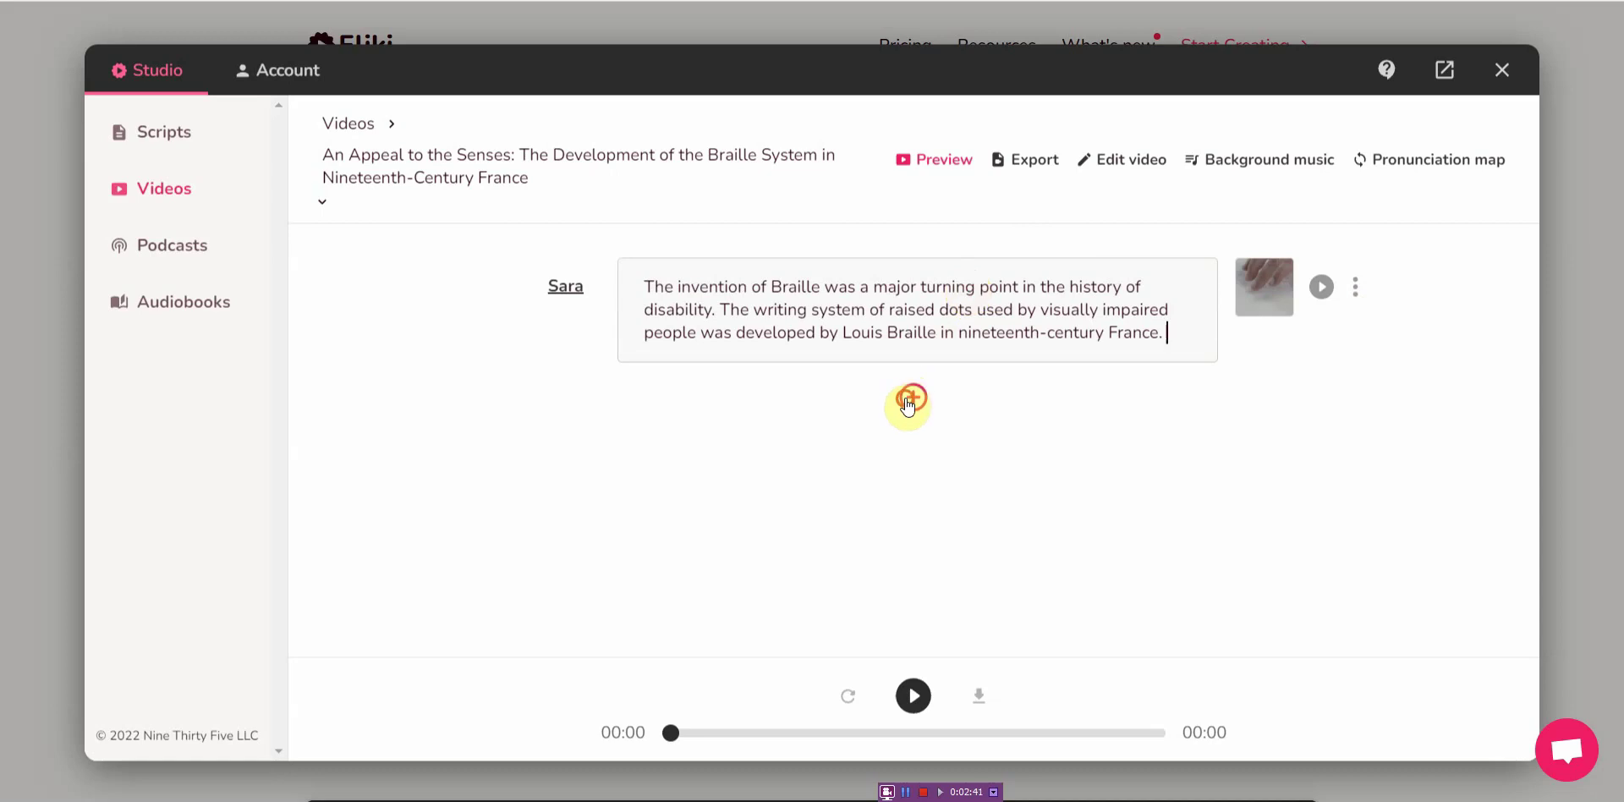
# Add a second section containing the paragraph about blindness being stigmatized.
pyautogui.click(910, 397)
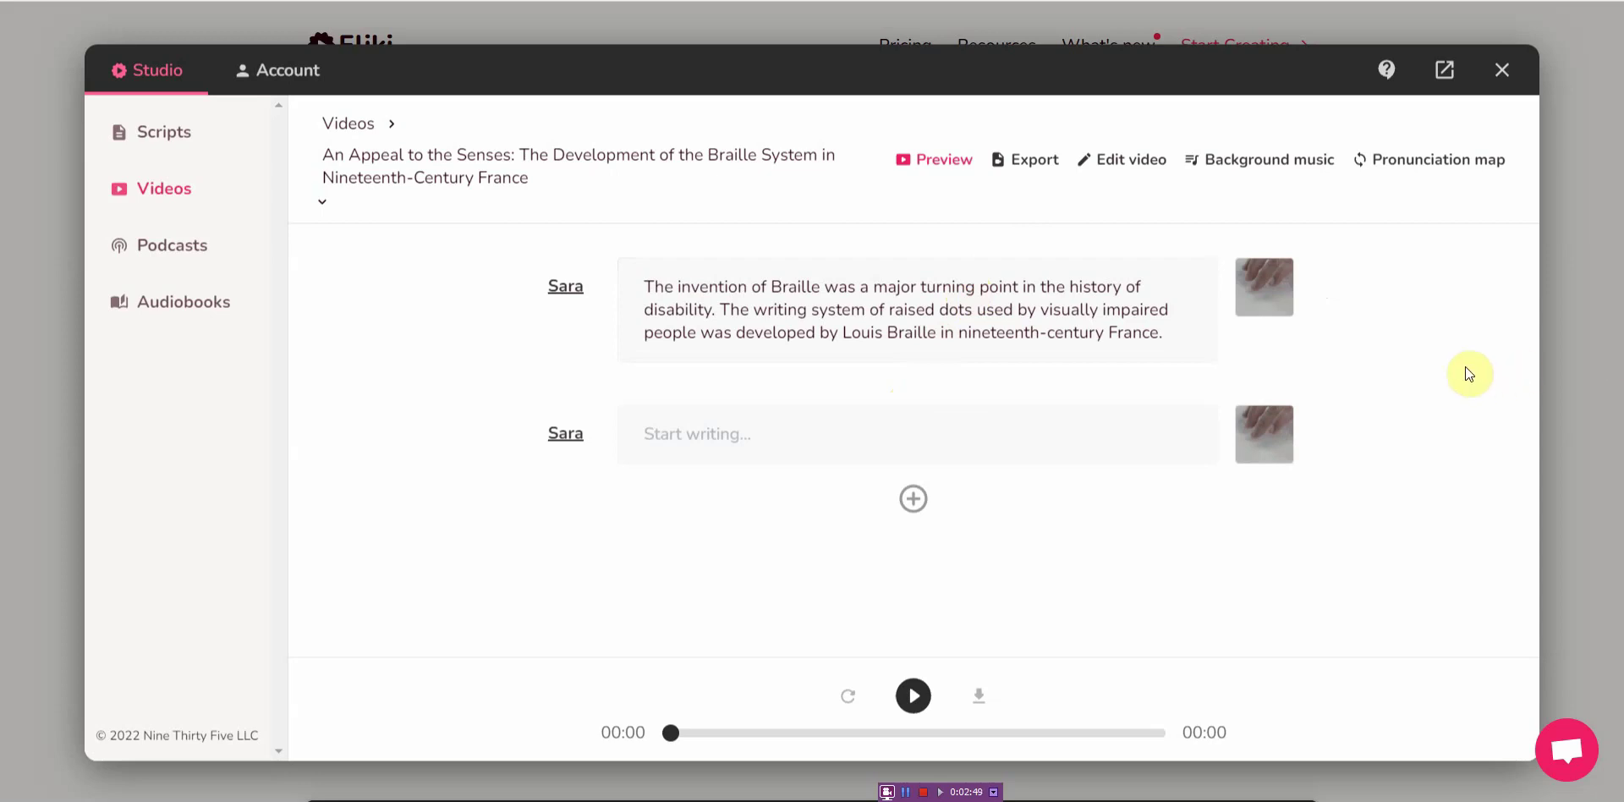
pyautogui.click(1070, 432)
pyautogui.write('In a society that did not value disabled people in general, blindness was particularly stigmatized, and lack of access to reading and writing was a significant barrier to social participation.')
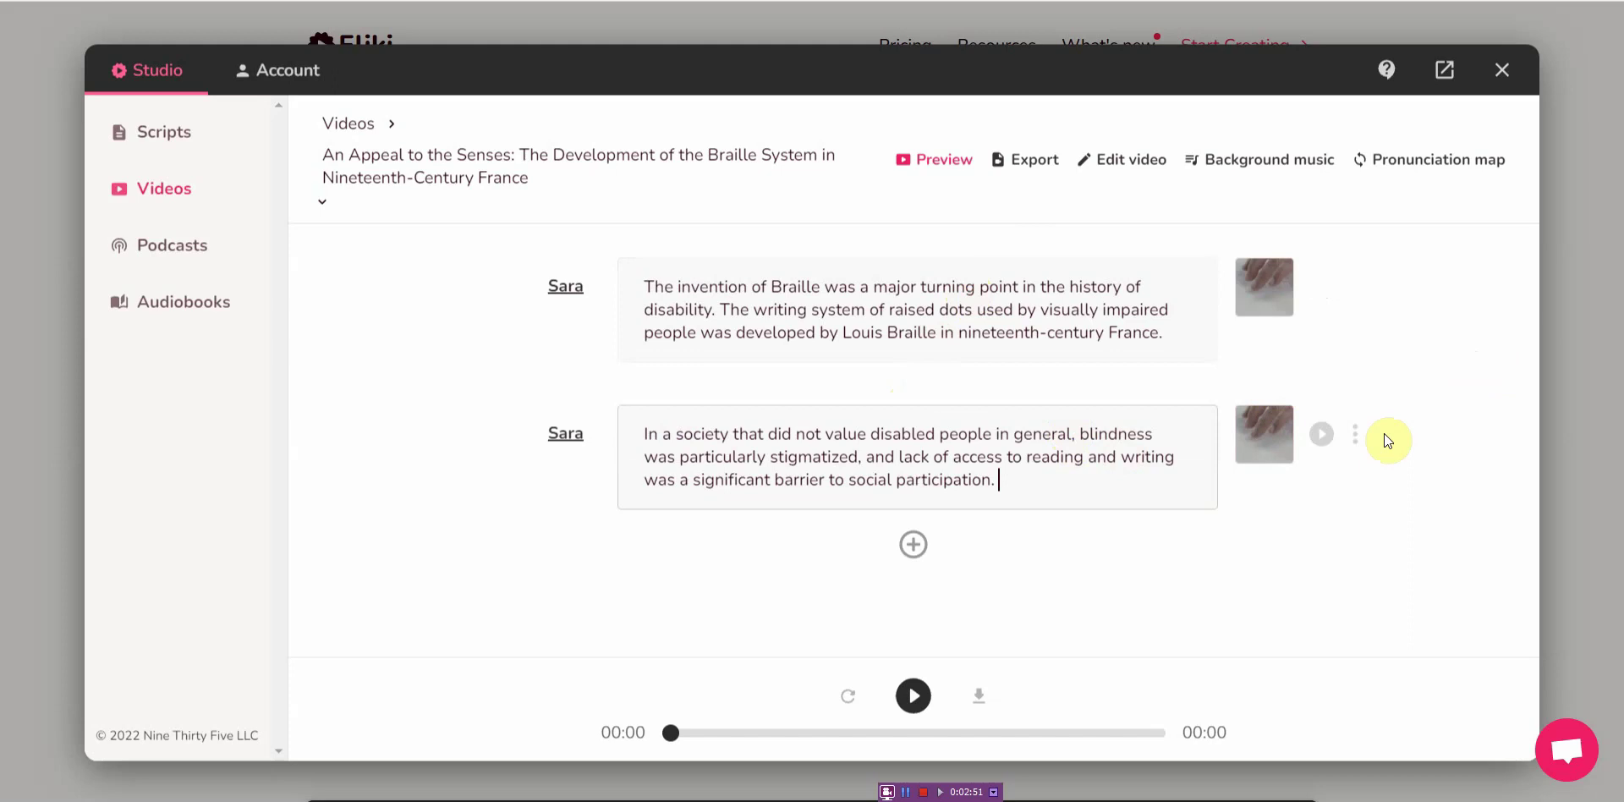
pyautogui.click(1355, 435)
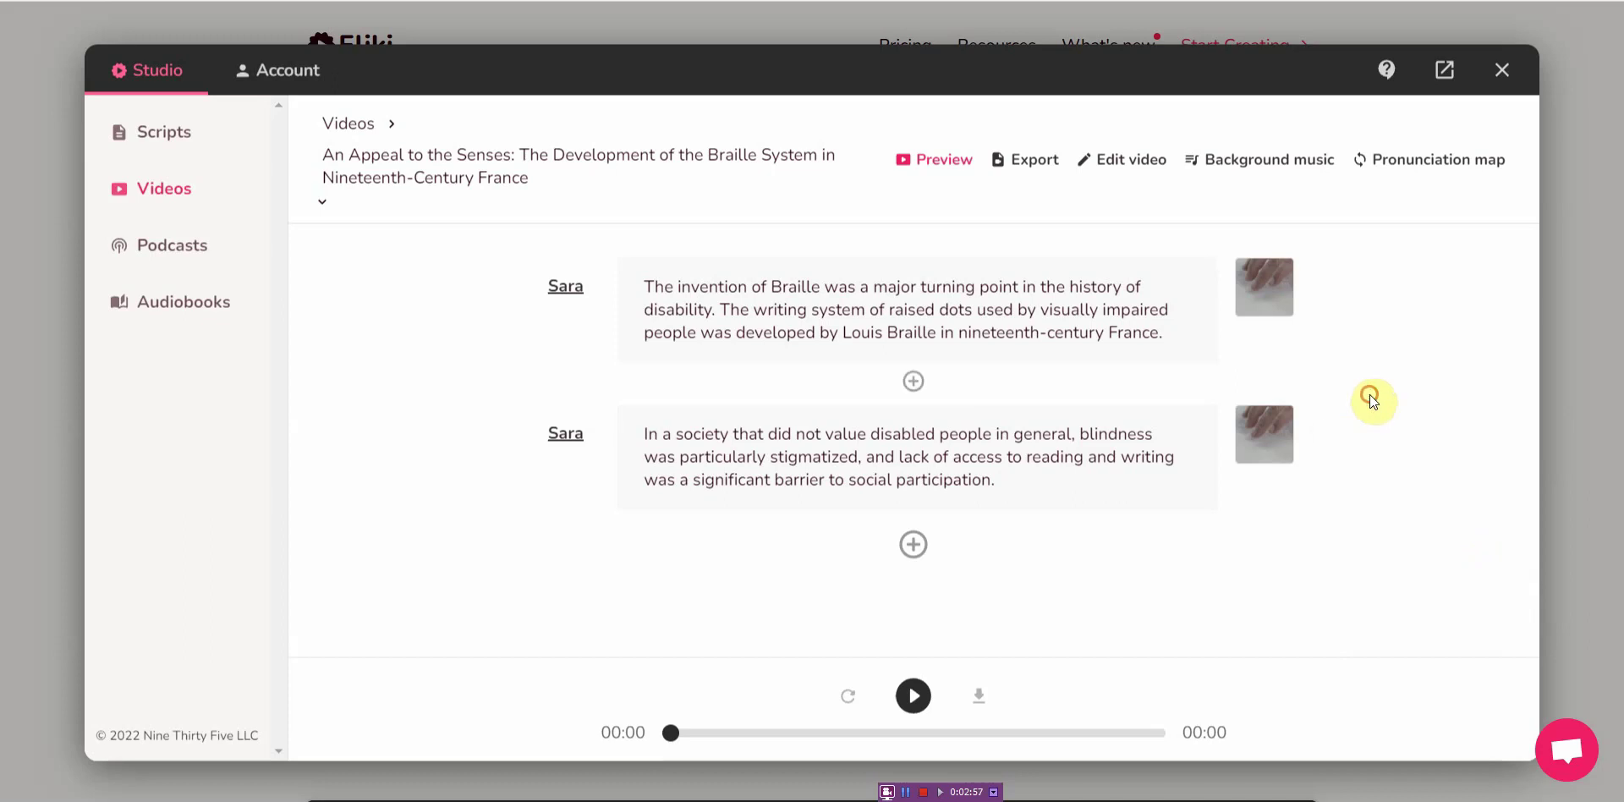
# Search the stock library for 'brail' images for the second scene.
pyautogui.click(1281, 431)
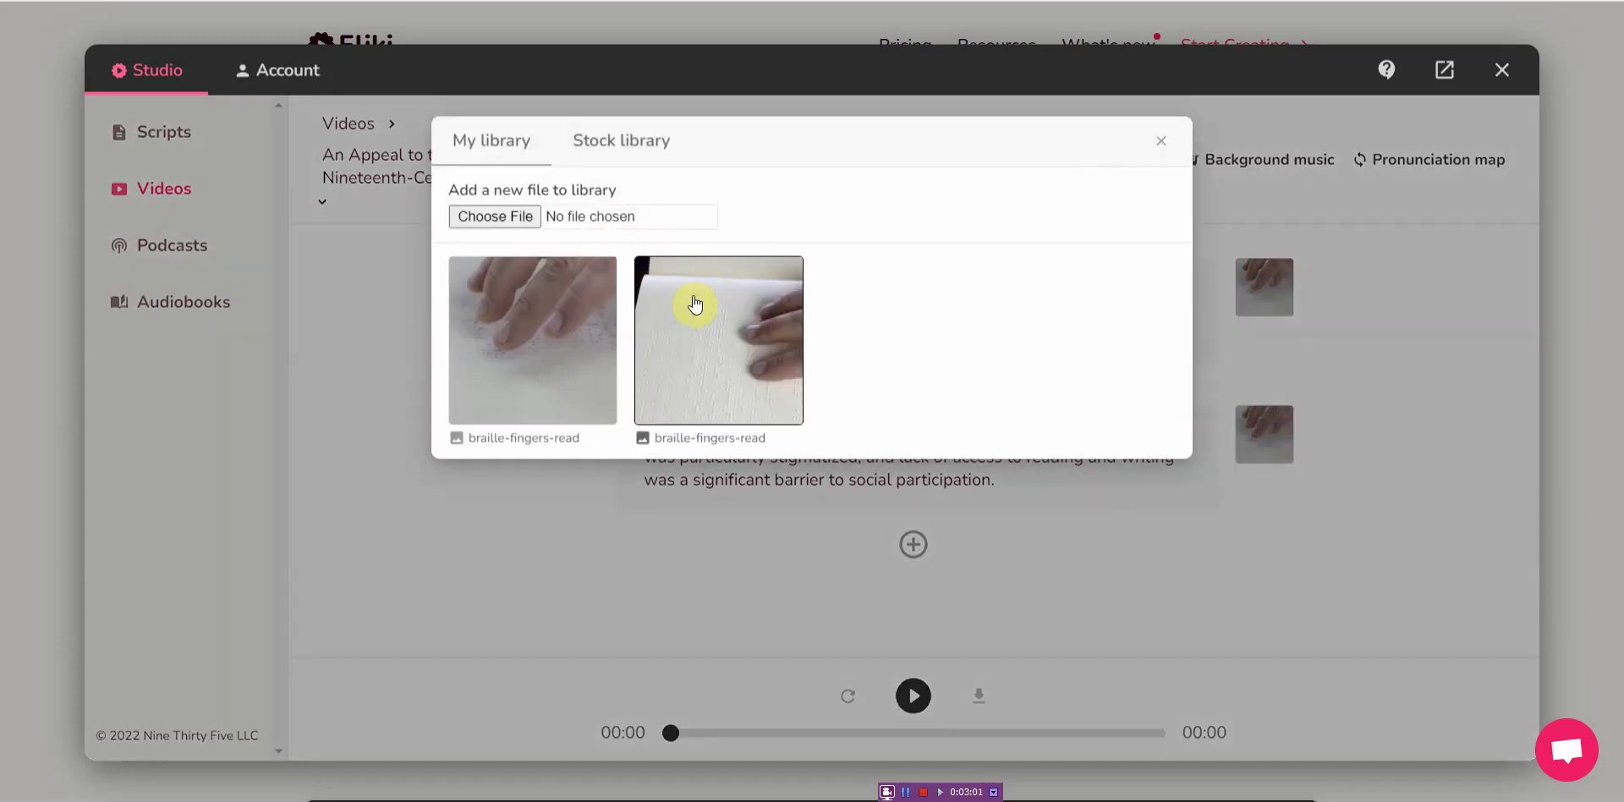
pyautogui.click(602, 139)
pyautogui.click(617, 196)
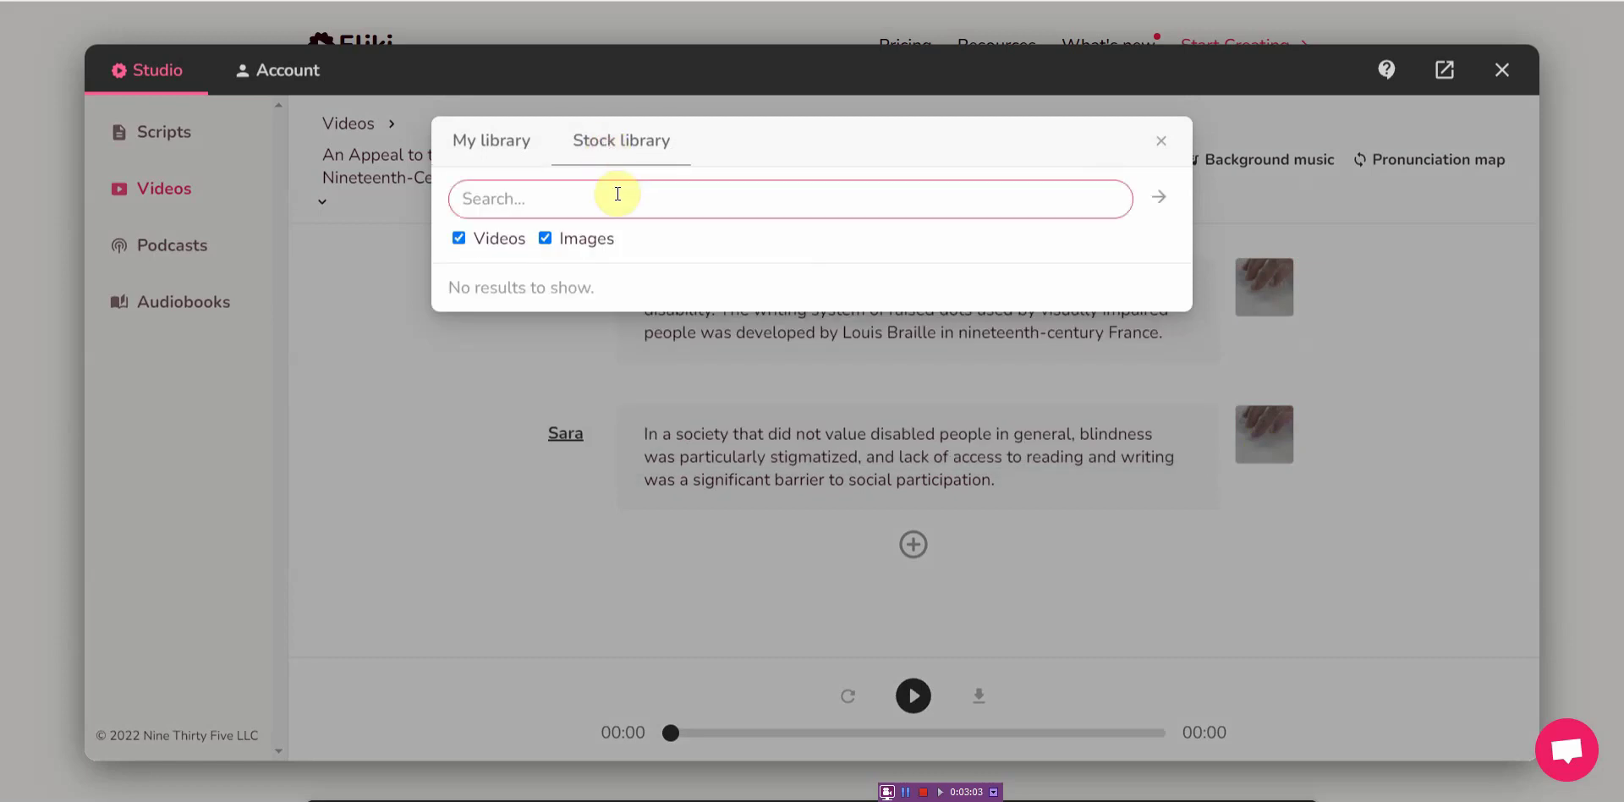
pyautogui.click(617, 200)
pyautogui.write('brail')
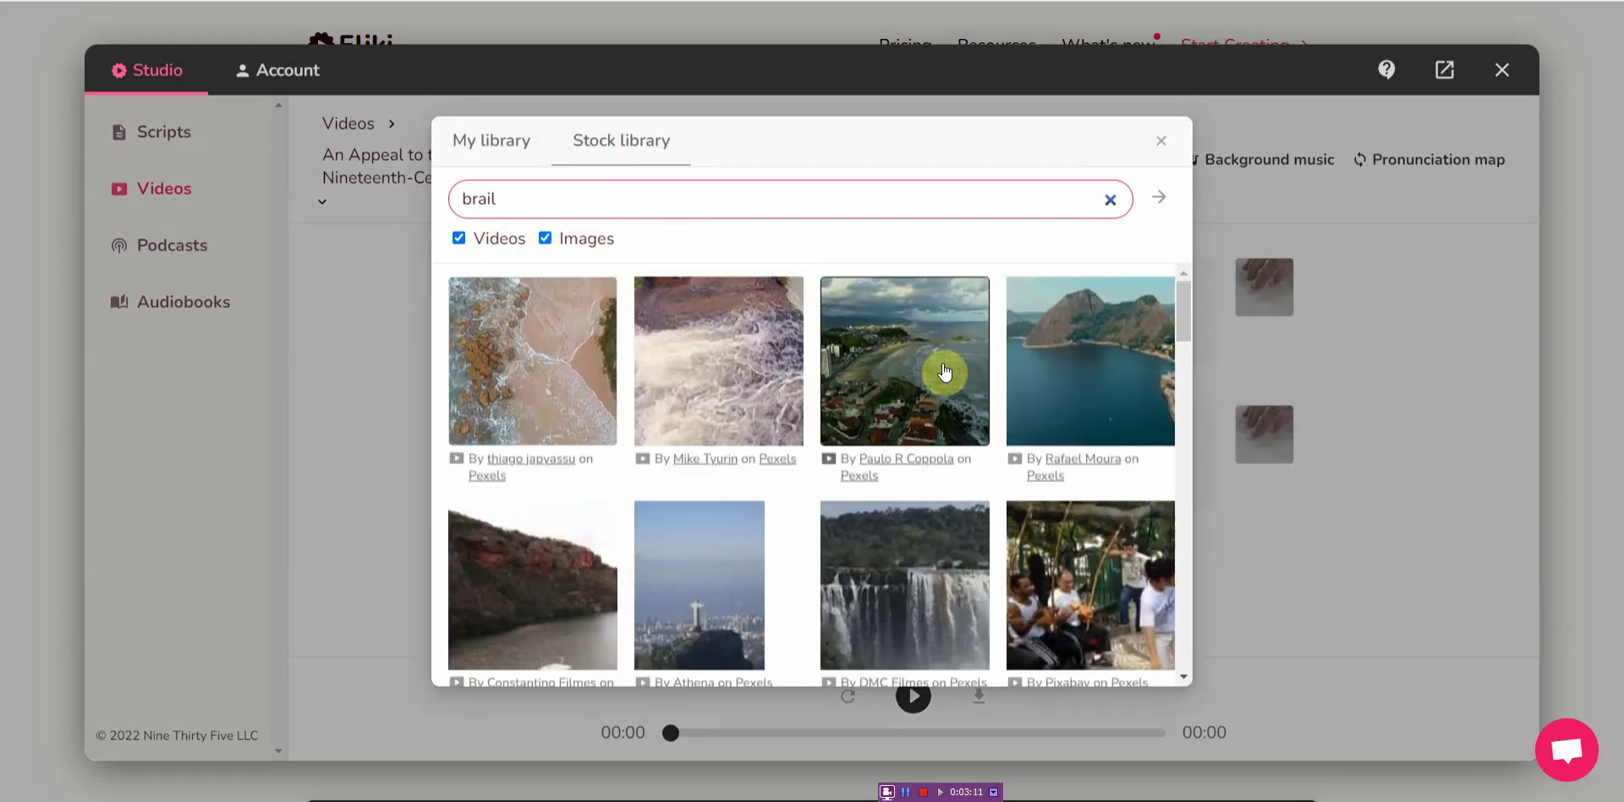
pyautogui.moveTo(1191, 330); pyautogui.dragTo(1150, 576)
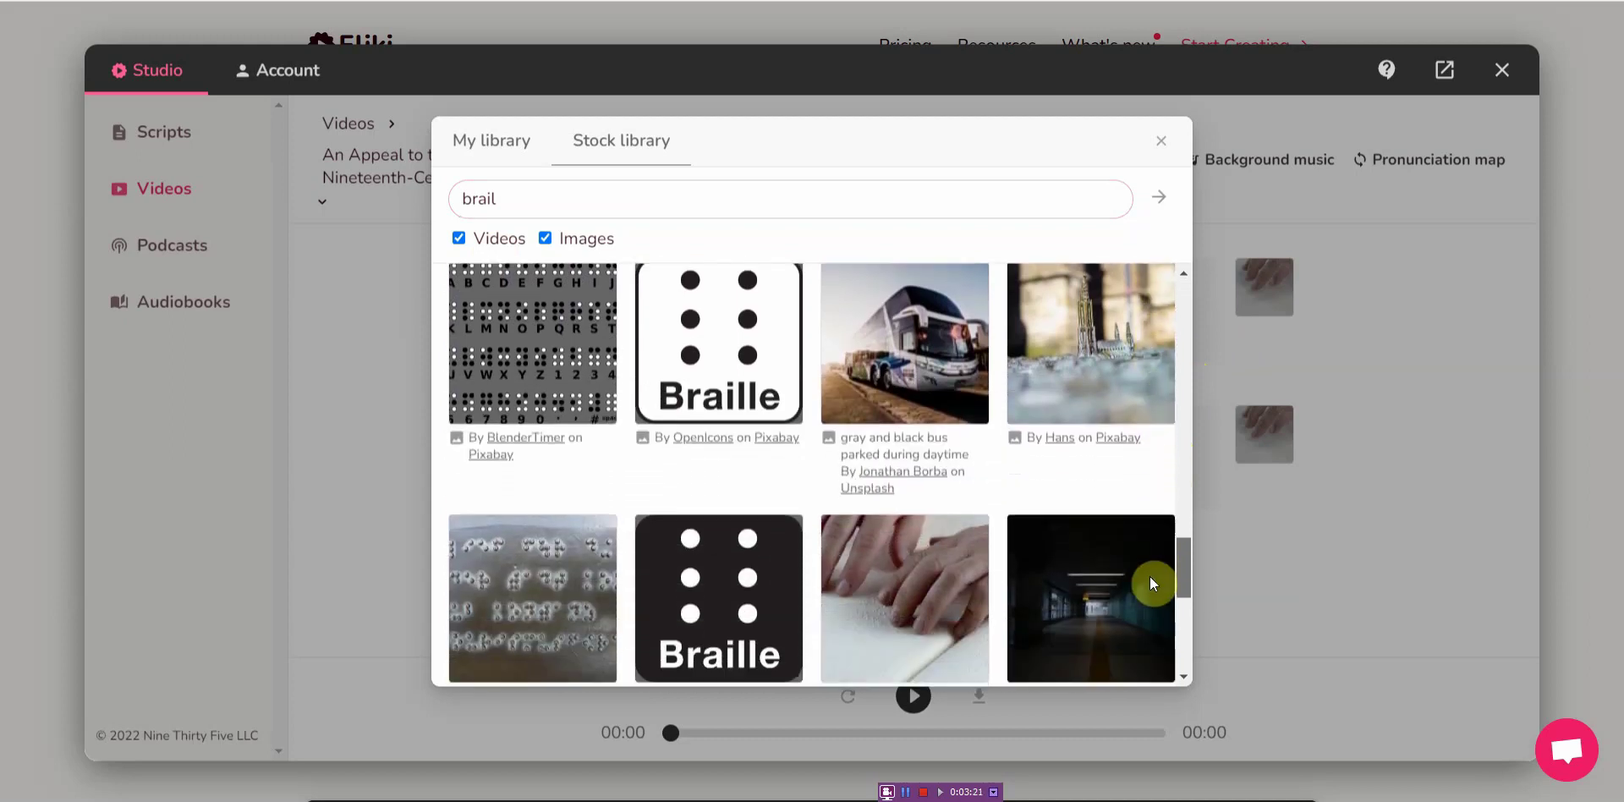
# Use the hands-reading-braille photo for scene 2 after the chart and icon images fail.
pyautogui.click(548, 366)
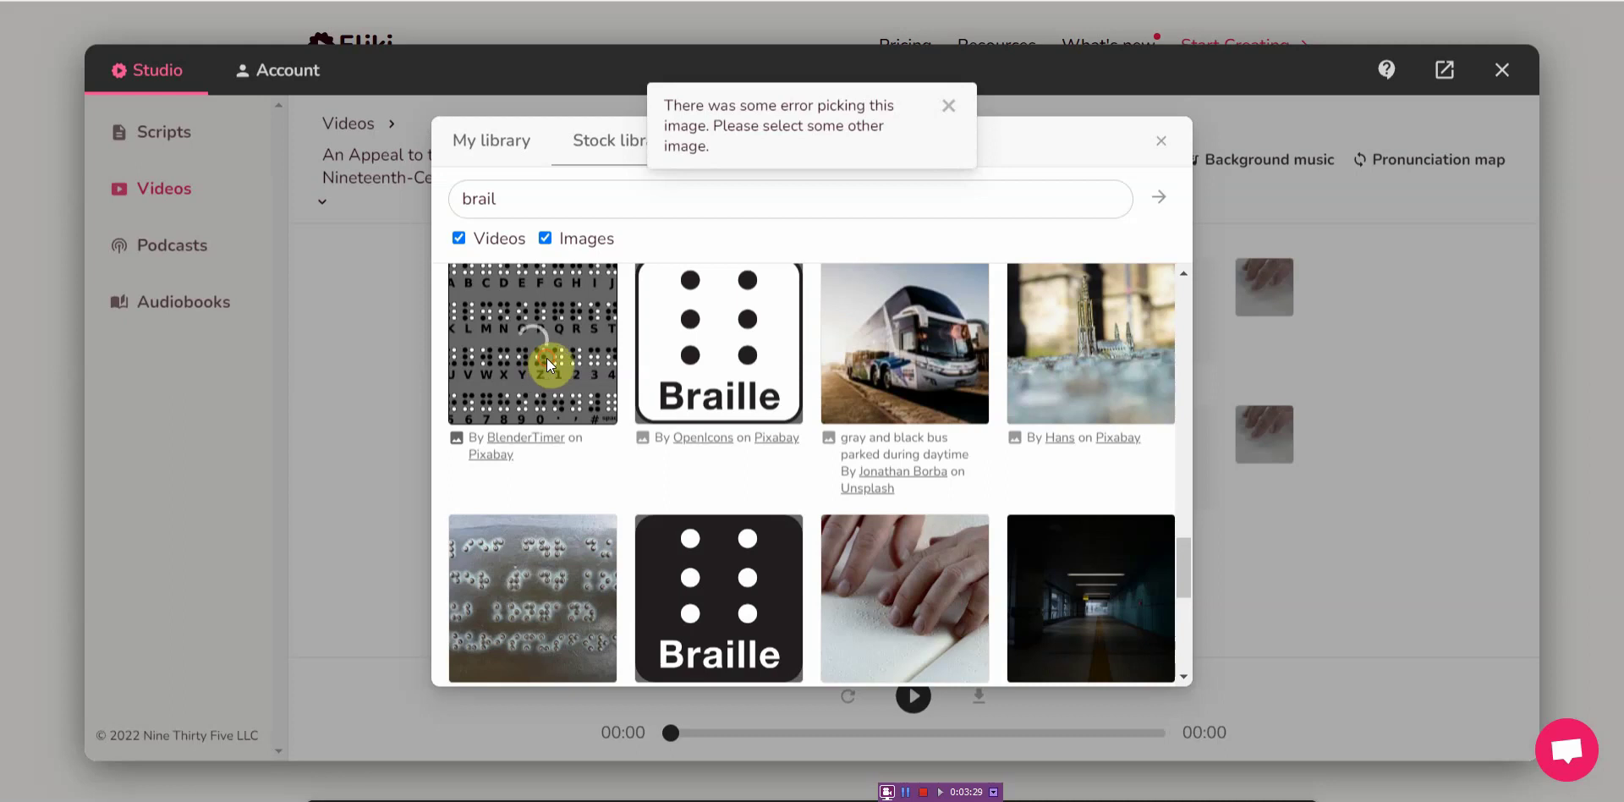
pyautogui.click(690, 356)
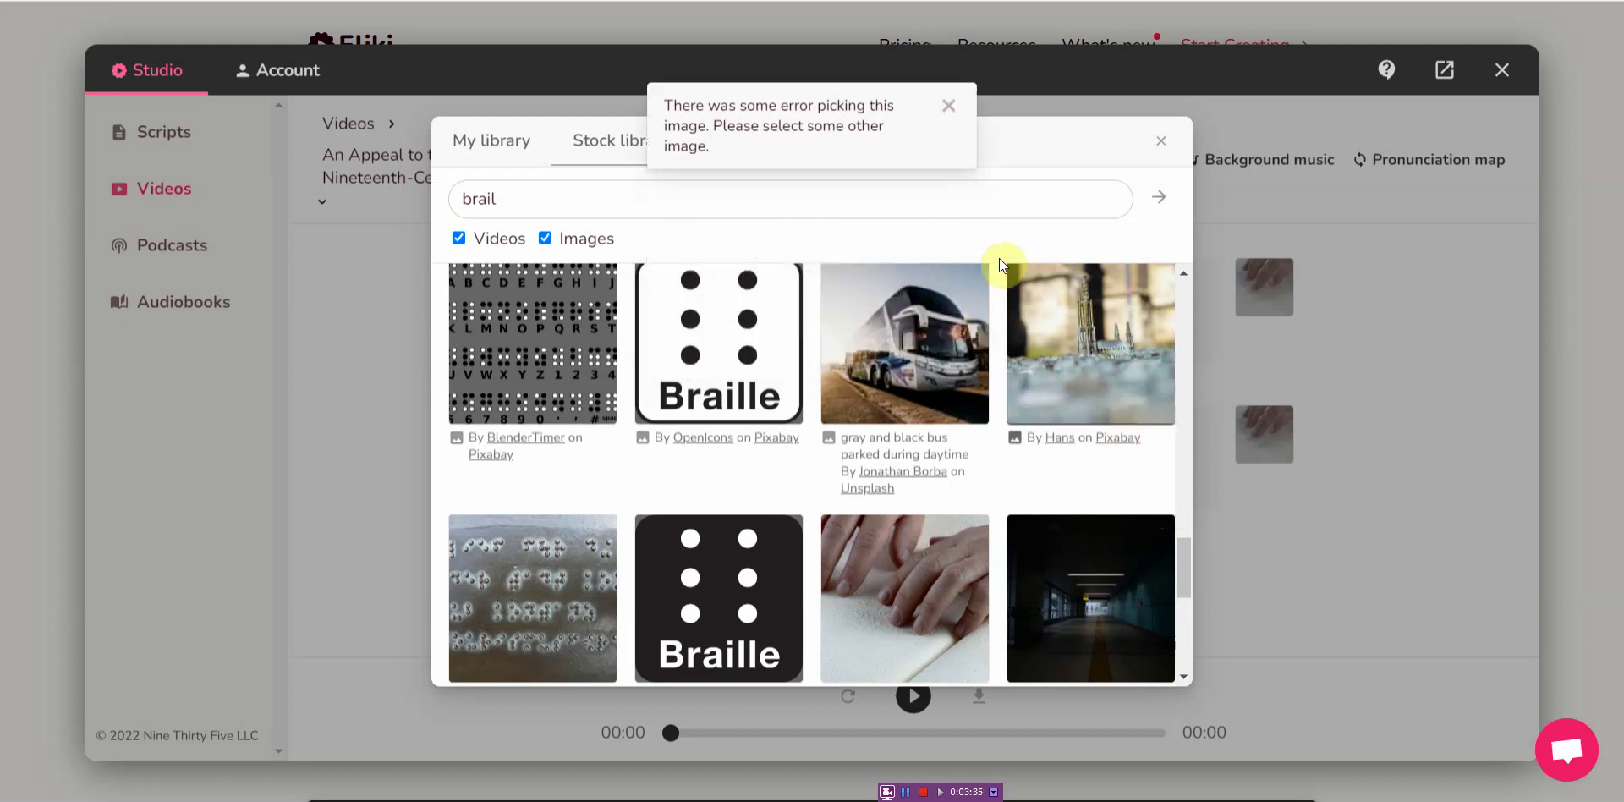
pyautogui.click(949, 106)
pyautogui.moveTo(1190, 556); pyautogui.dragTo(1190, 582)
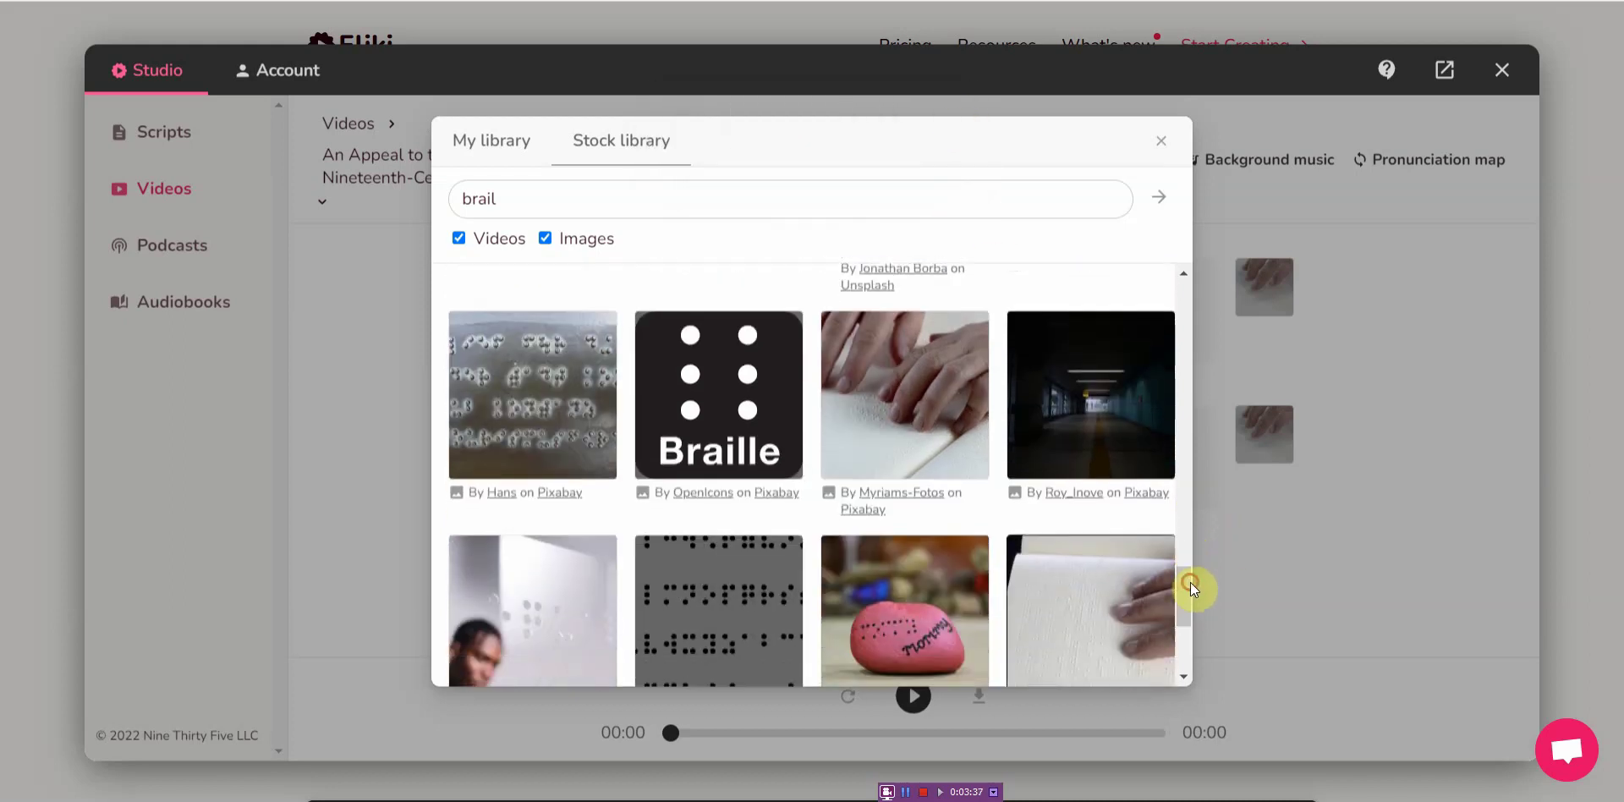
pyautogui.click(906, 409)
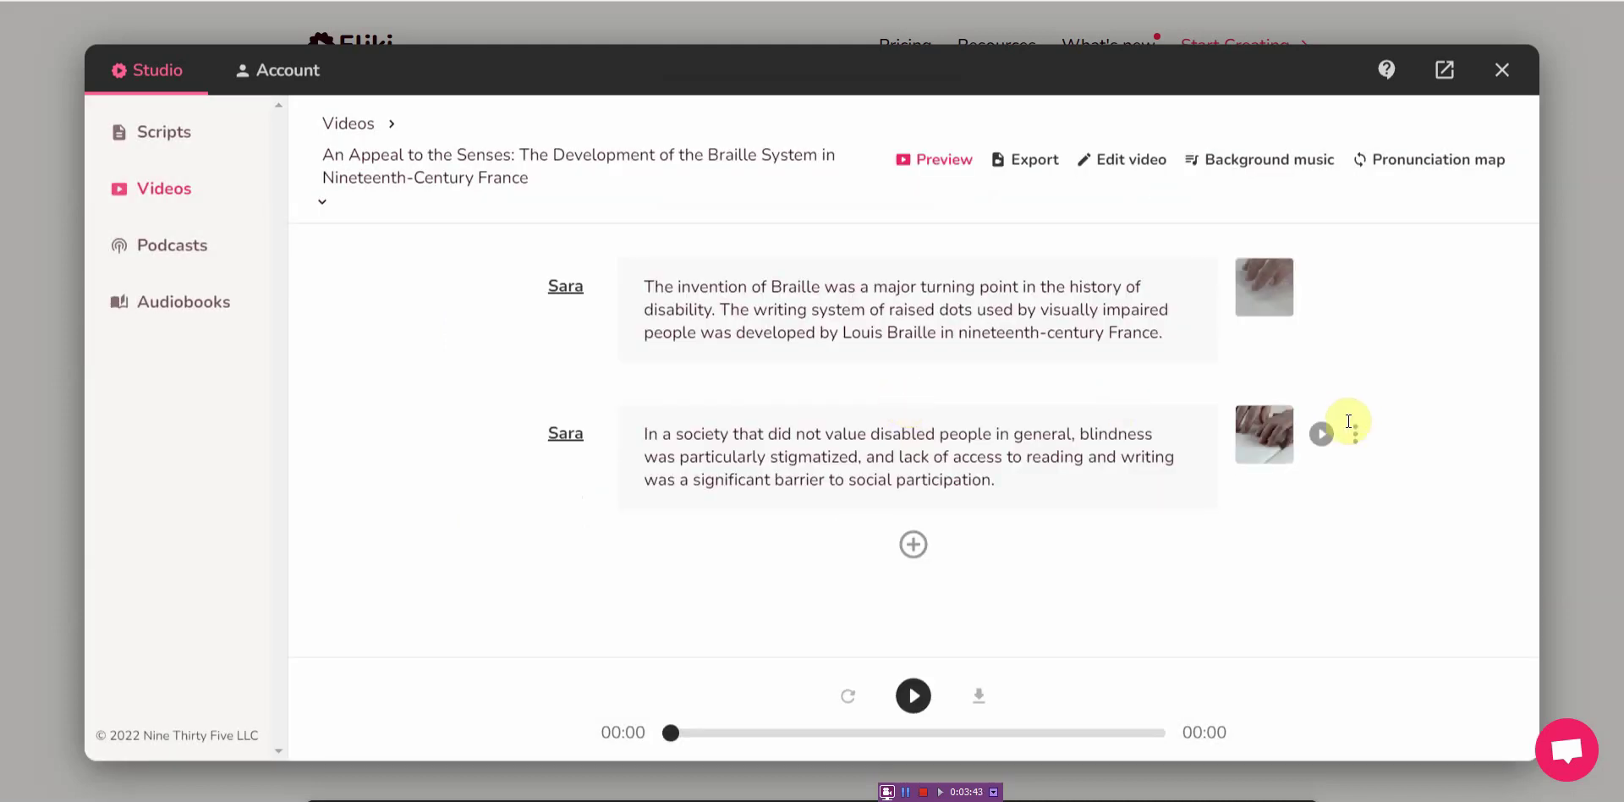
# Add a third scene containing the paragraph about tactile reading.
pyautogui.click(913, 546)
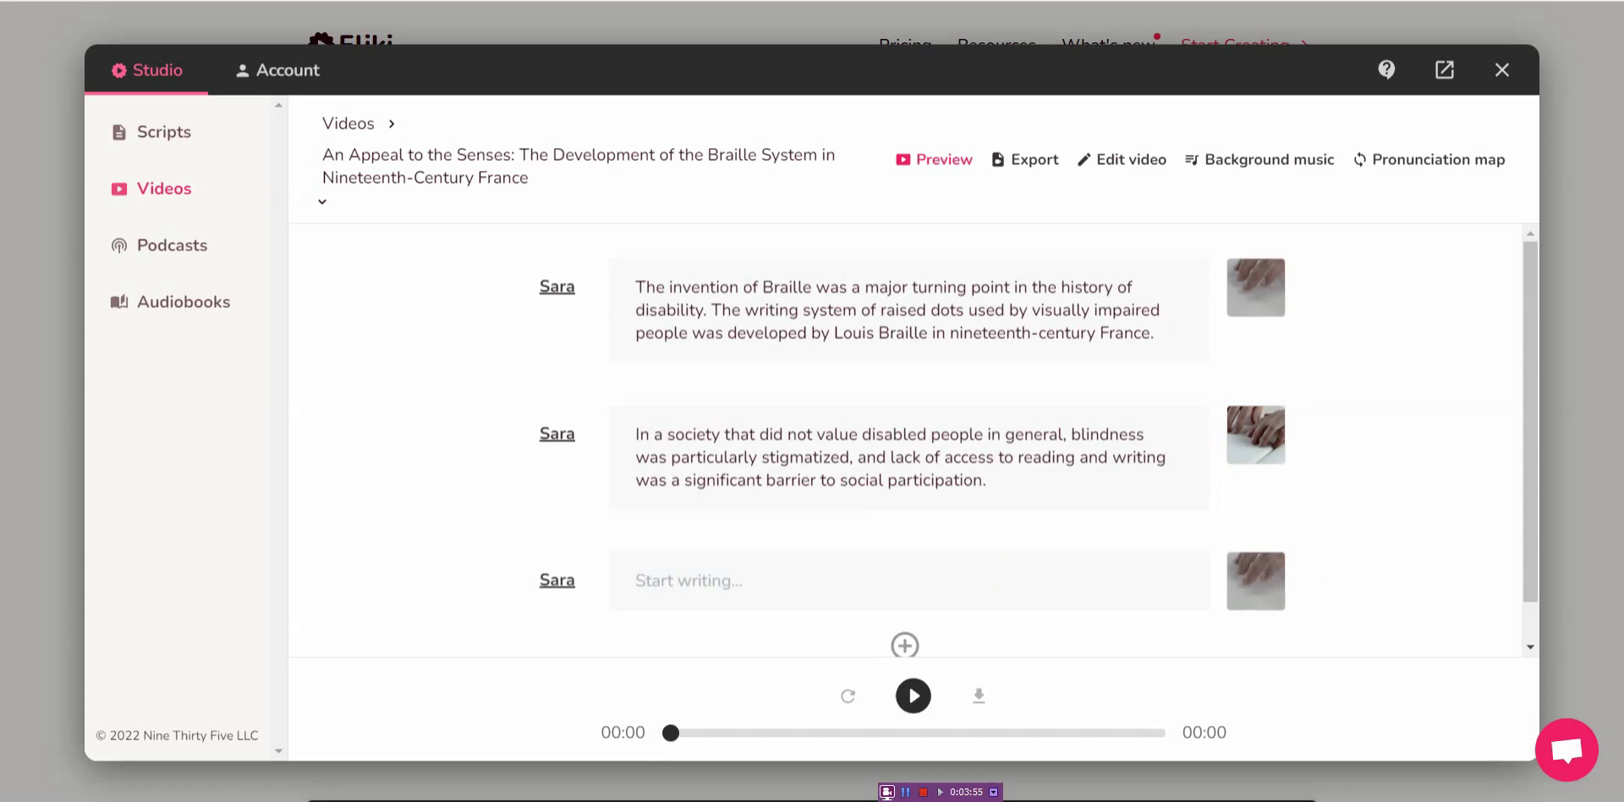
pyautogui.click(812, 562)
pyautogui.write("The idea of tactile reading was not entirely new, but existing methods based on sighted systems were difficult to learn and use. As the first writing system designed for blind people's needs, Braille was a groundbreaking new accessibility tool.")
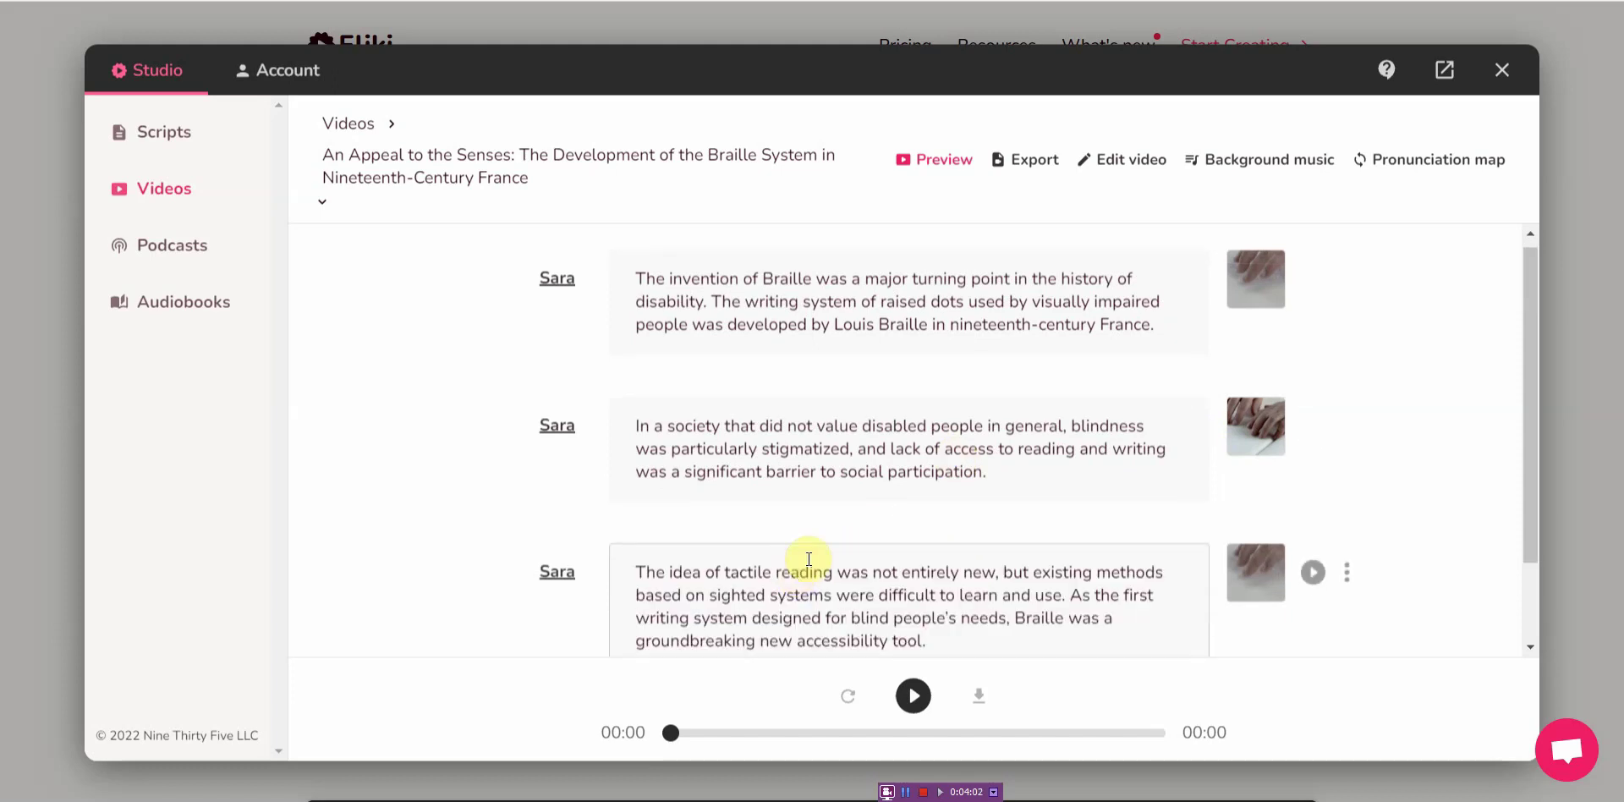
# Give the third scene a stock fingertips-on-braille photo from a 'brail' search.
pyautogui.click(1269, 582)
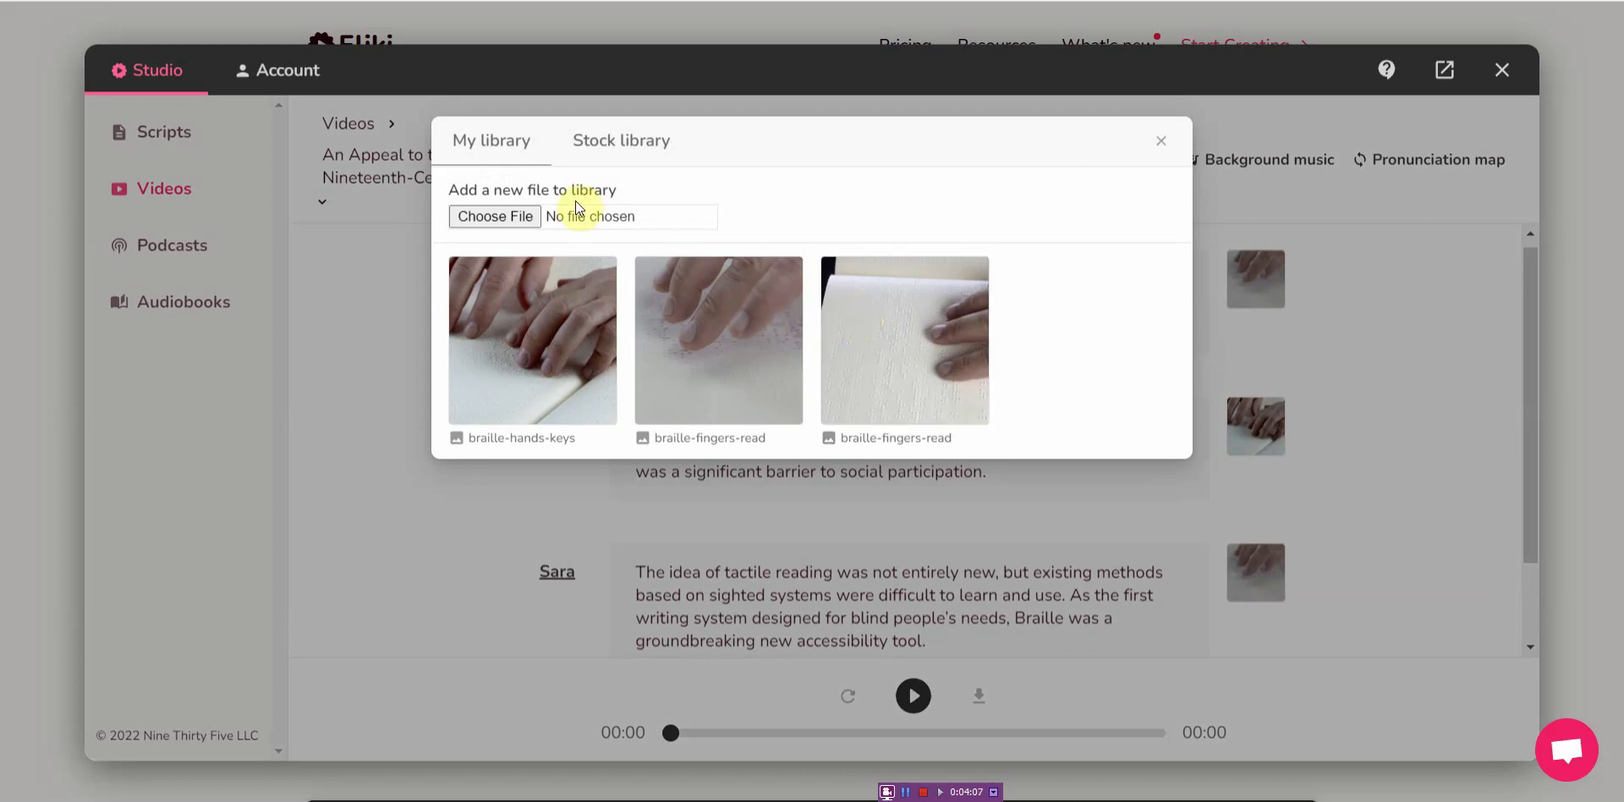
pyautogui.click(605, 155)
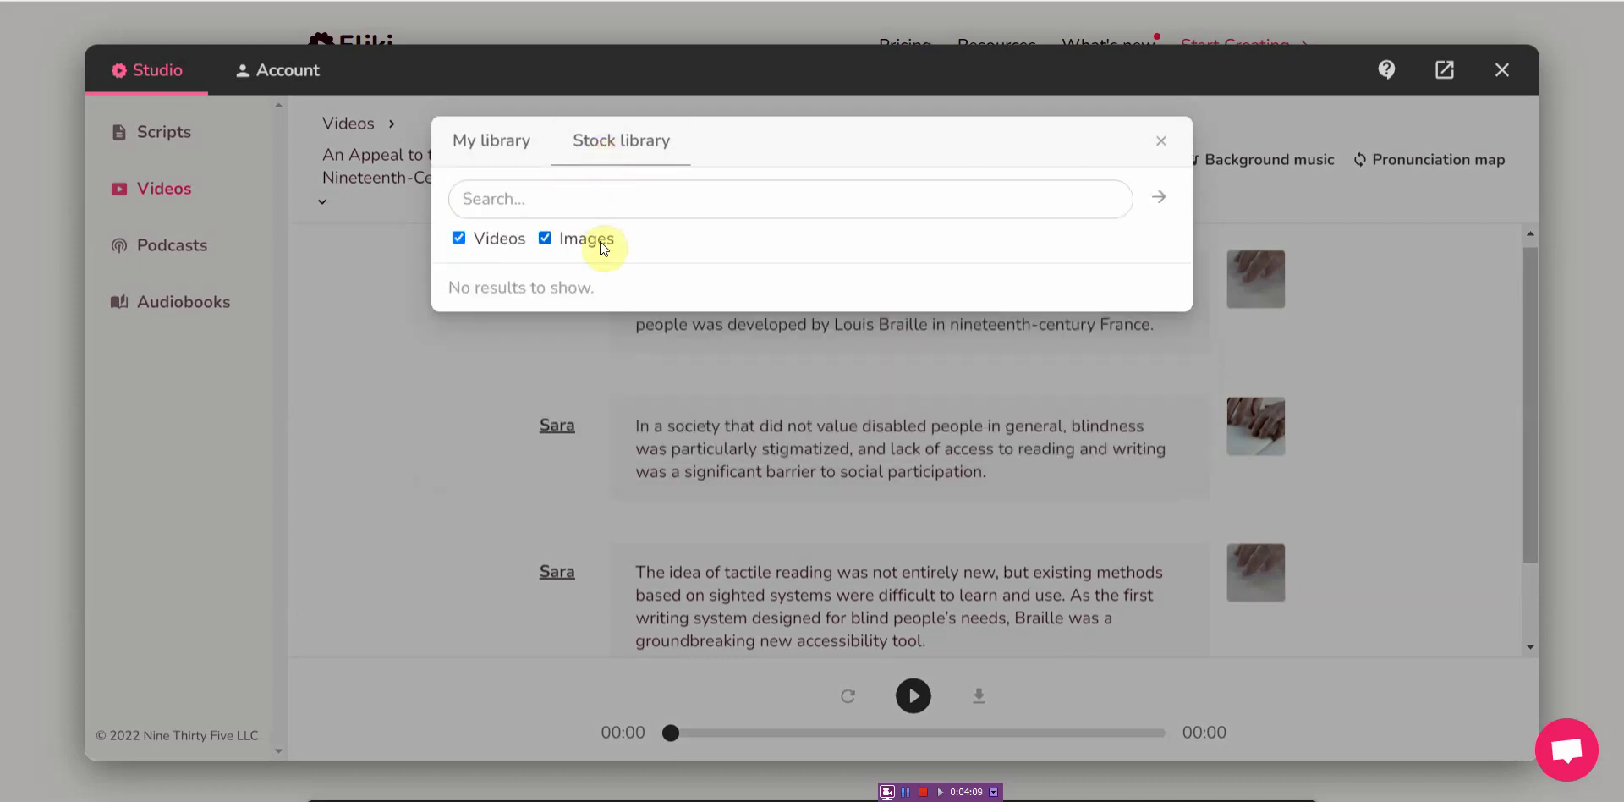
pyautogui.click(626, 188)
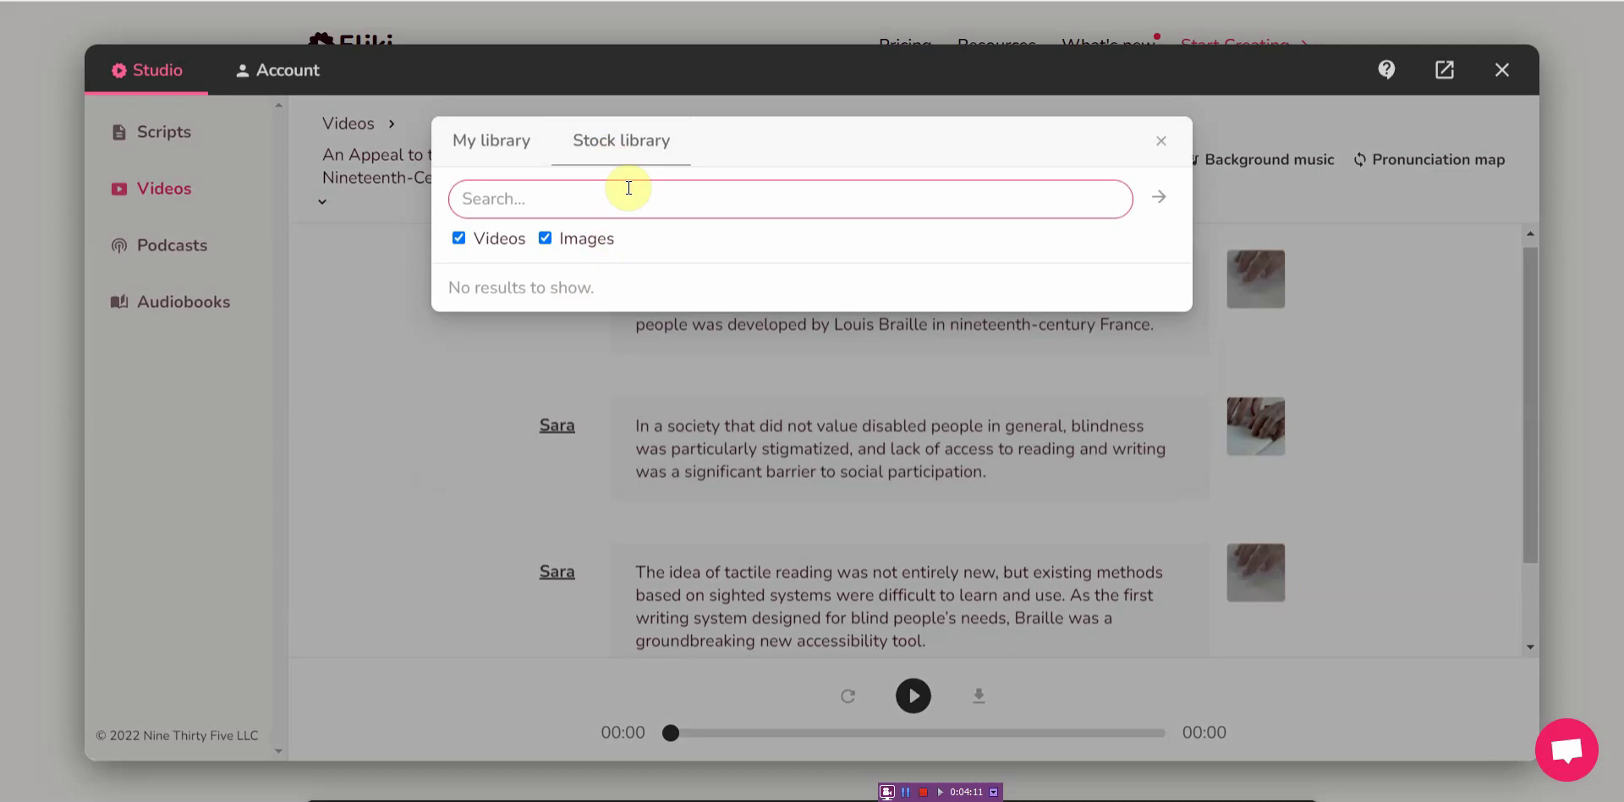
pyautogui.write('brail')
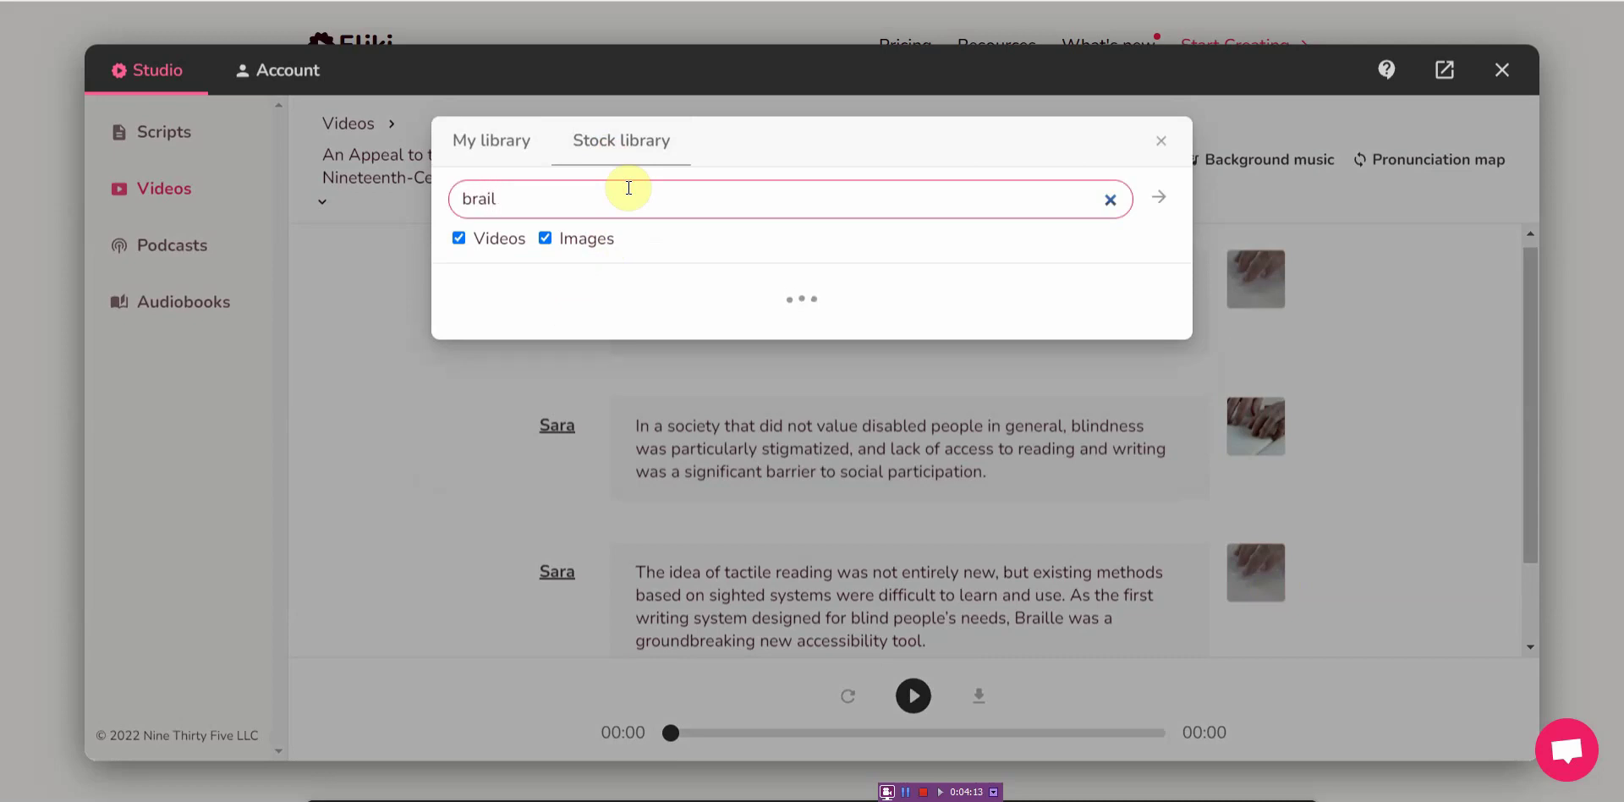
pyautogui.scroll(-10, 979, 478)
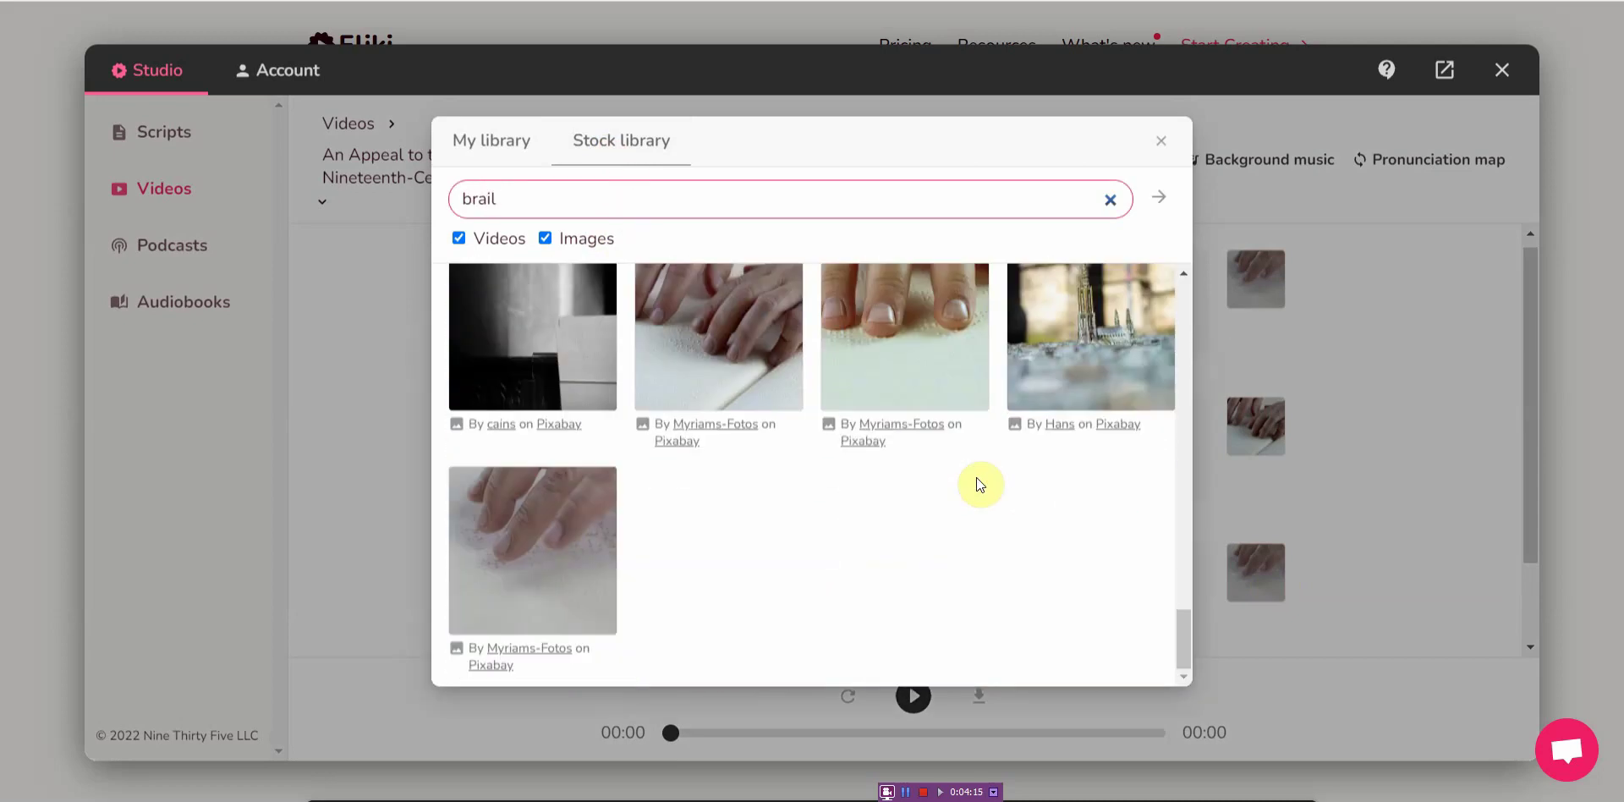
pyautogui.doubleClick(928, 350)
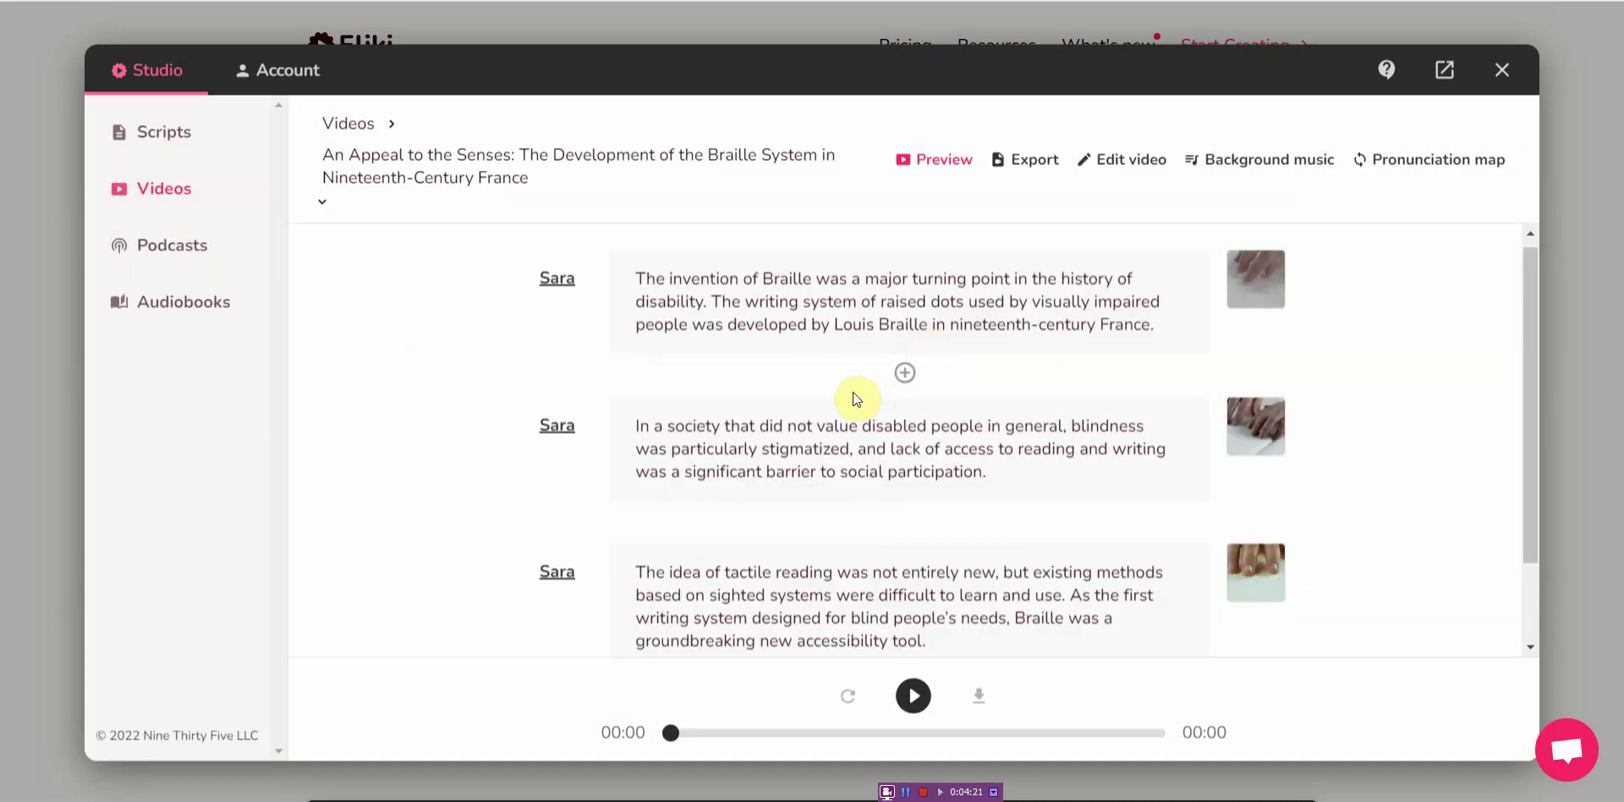
# For the first scene, set voice style Excited and preview Amber, Clara, Elizabeth, Jason and Aria.
pyautogui.click(555, 279)
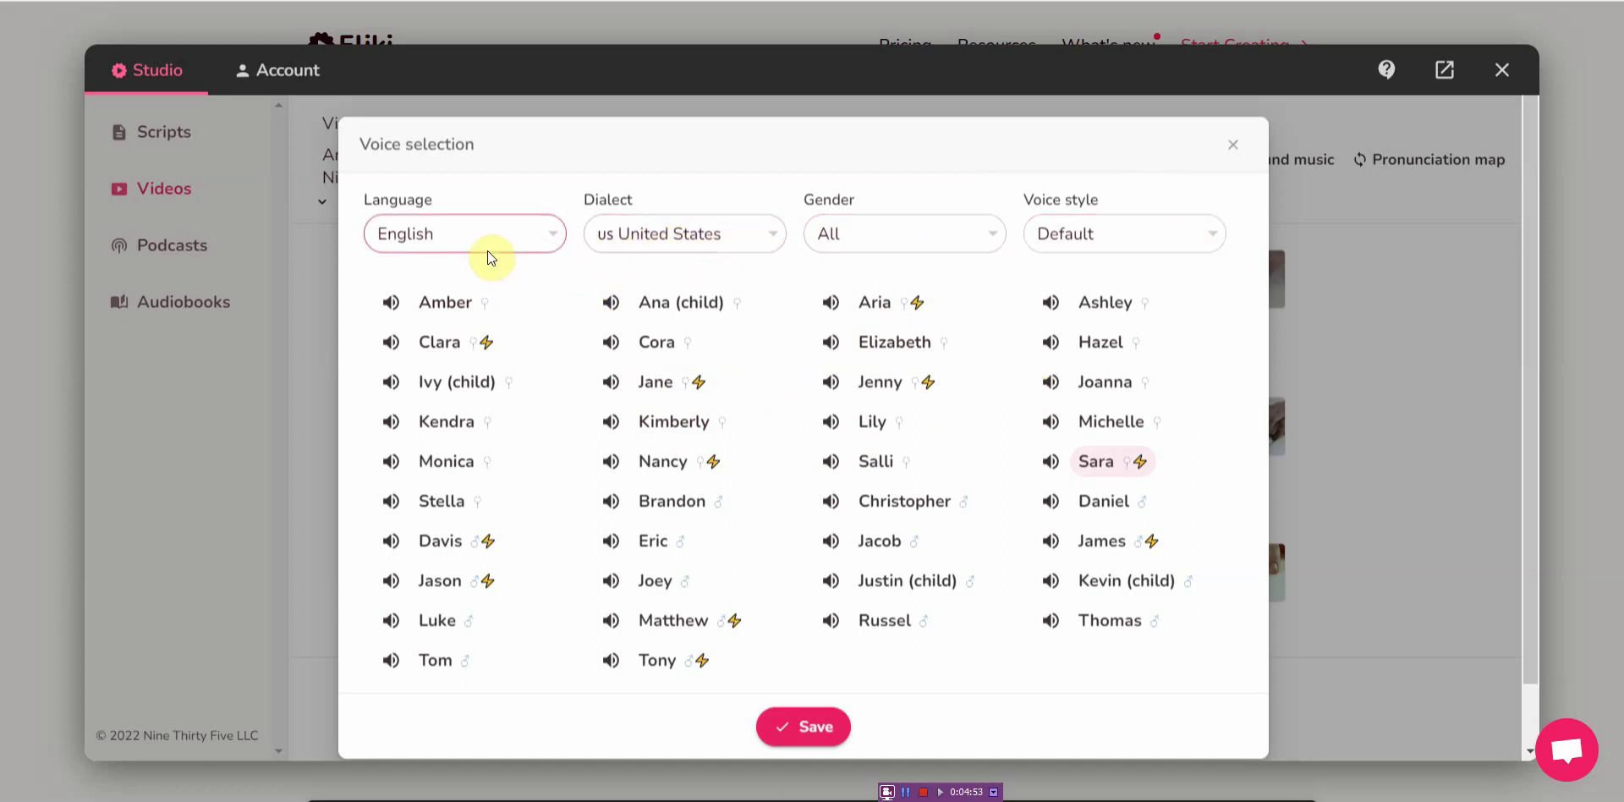
pyautogui.click(915, 247)
pyautogui.click(975, 186)
pyautogui.click(1192, 223)
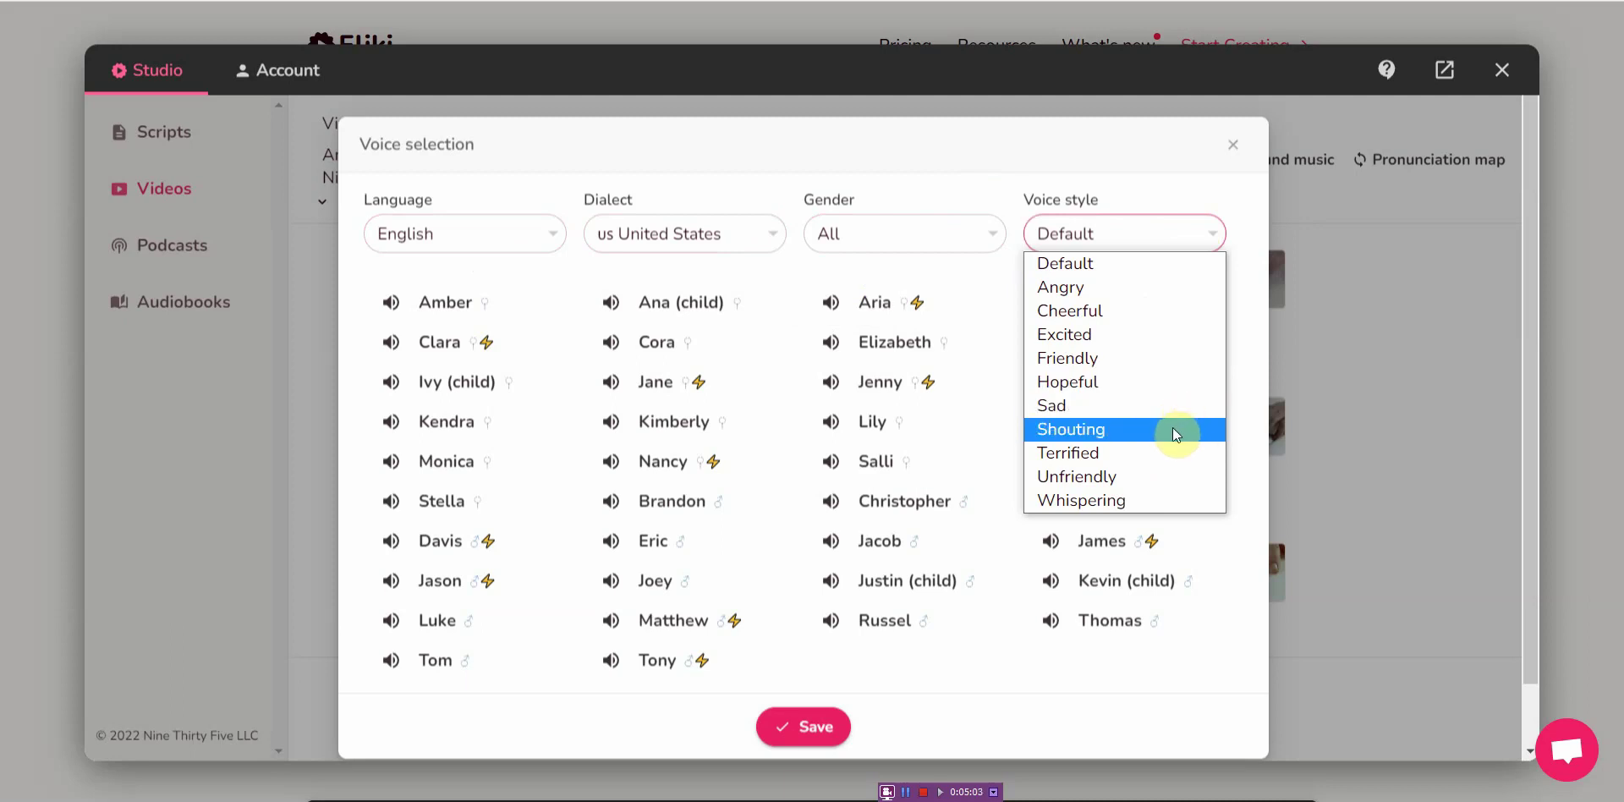
pyautogui.click(1152, 342)
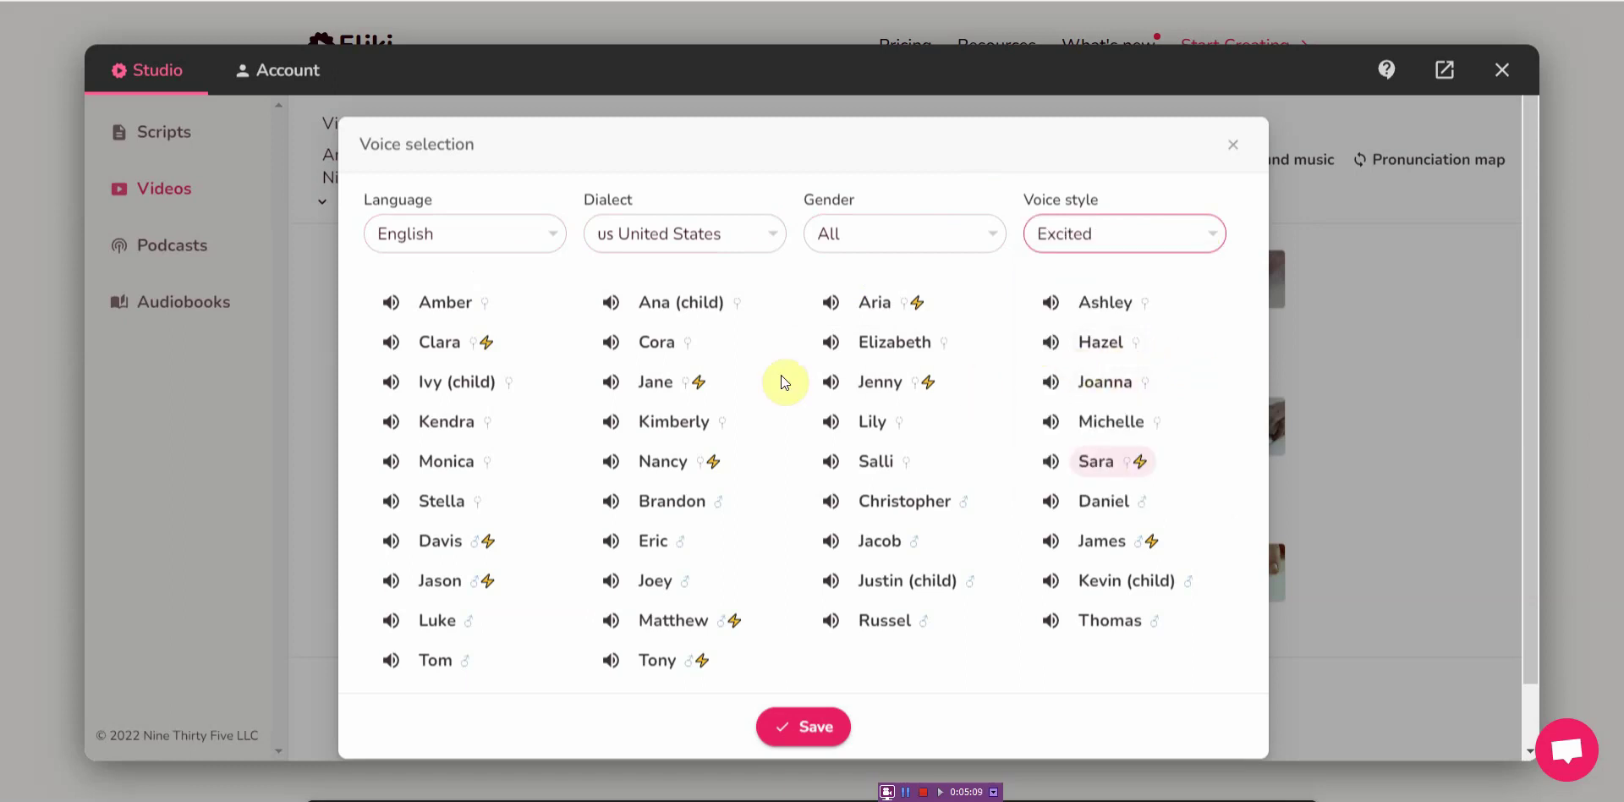
pyautogui.click(393, 304)
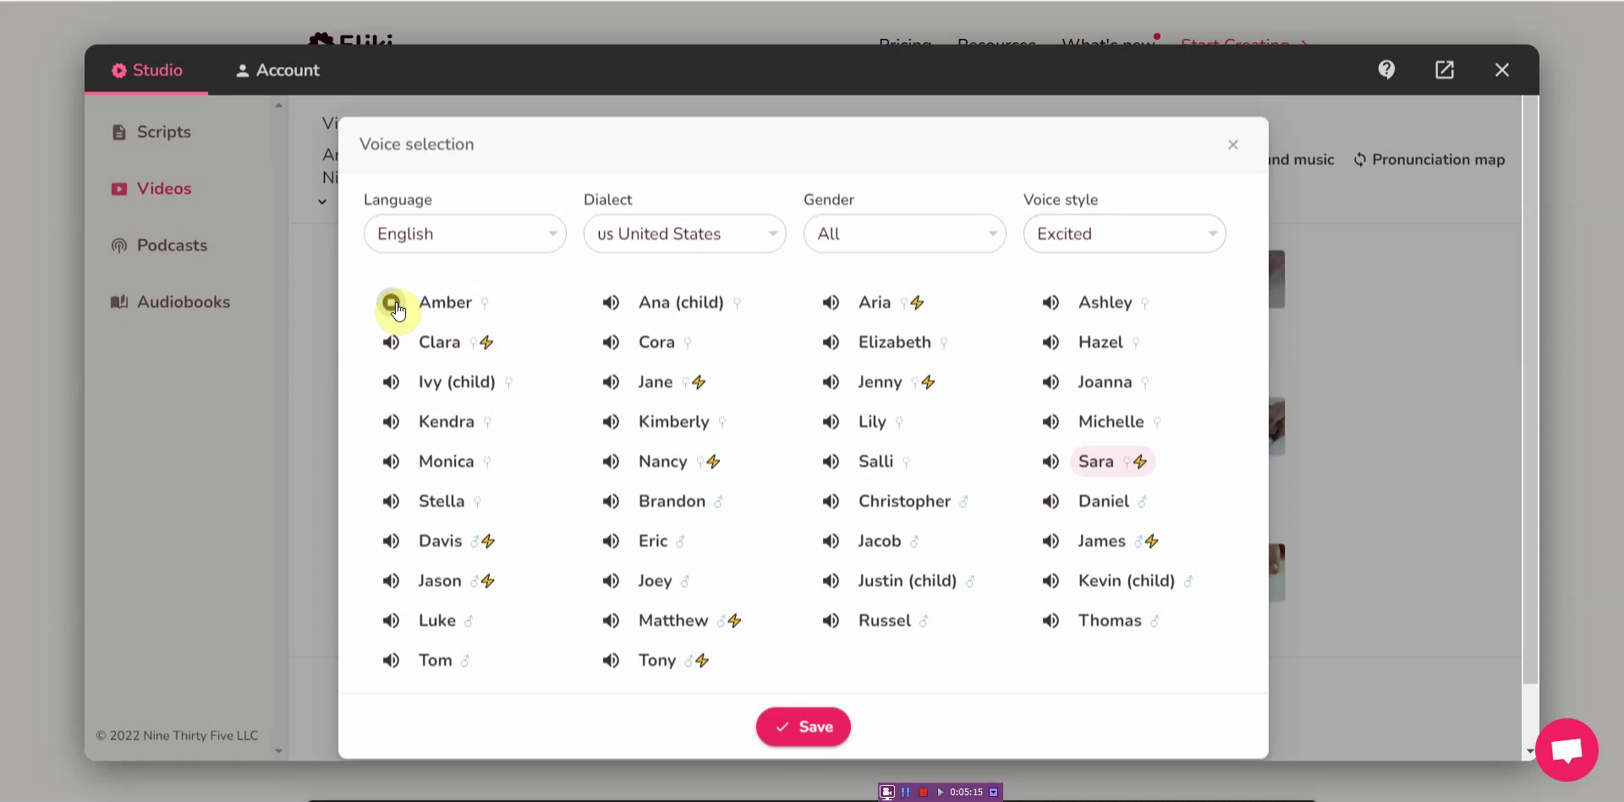
pyautogui.click(388, 343)
pyautogui.click(829, 344)
pyautogui.click(384, 590)
pyautogui.click(829, 304)
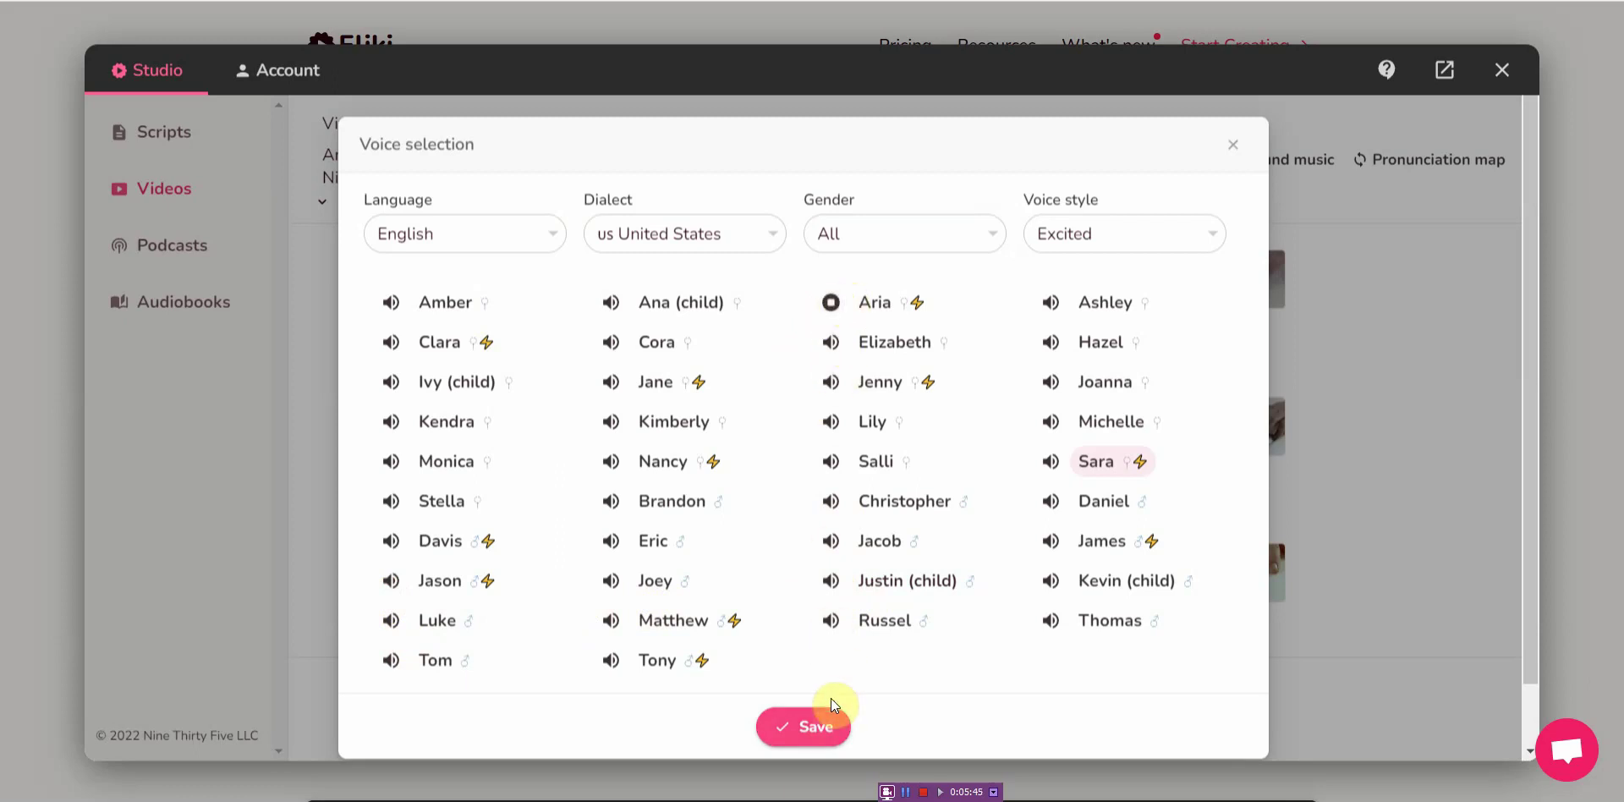
pyautogui.click(830, 727)
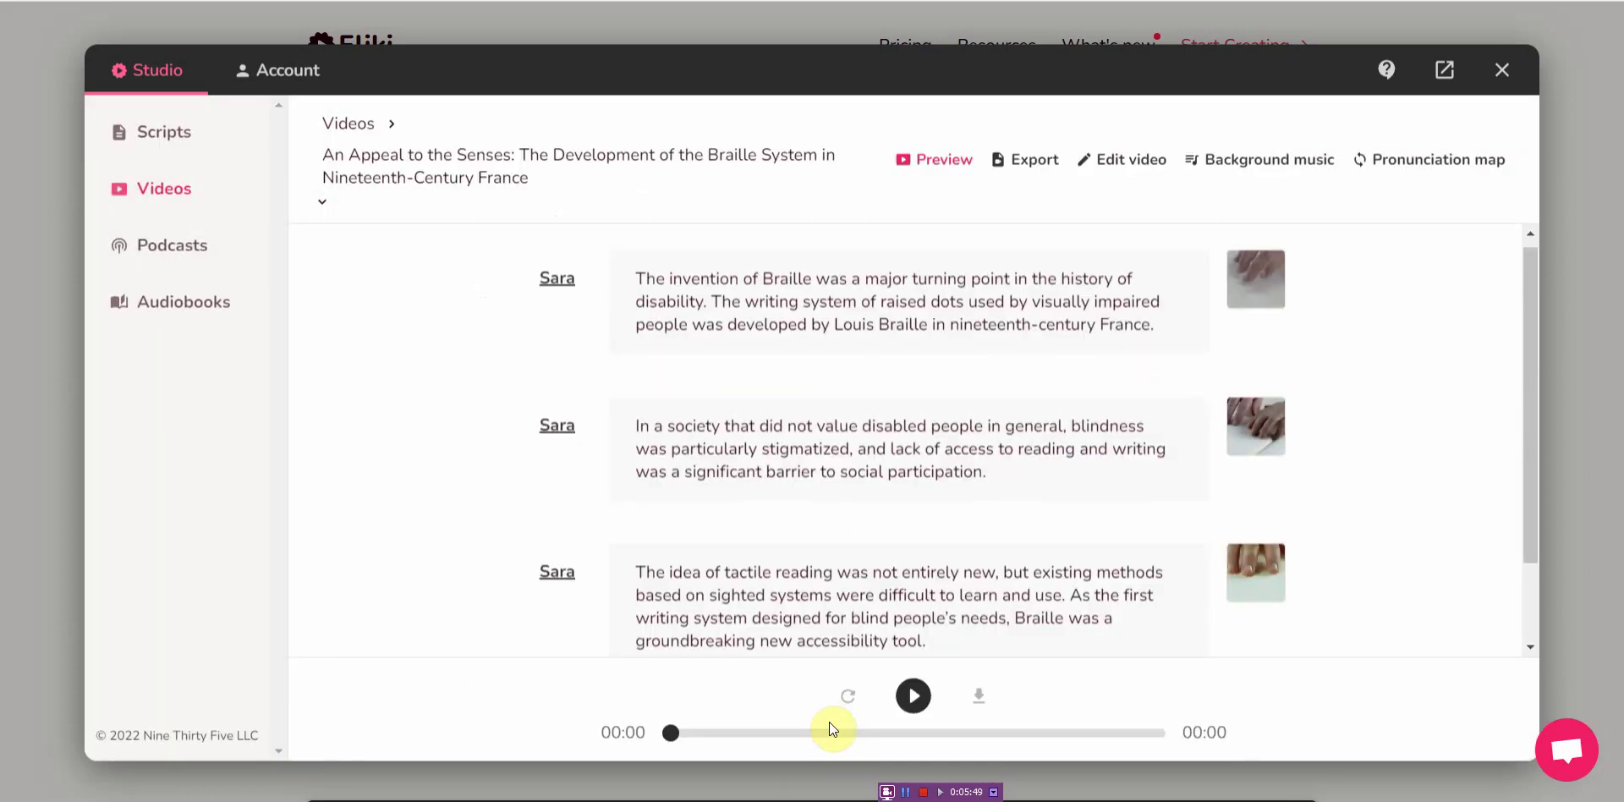
# Assign the Aria voice to the first and second scenes.
pyautogui.click(555, 280)
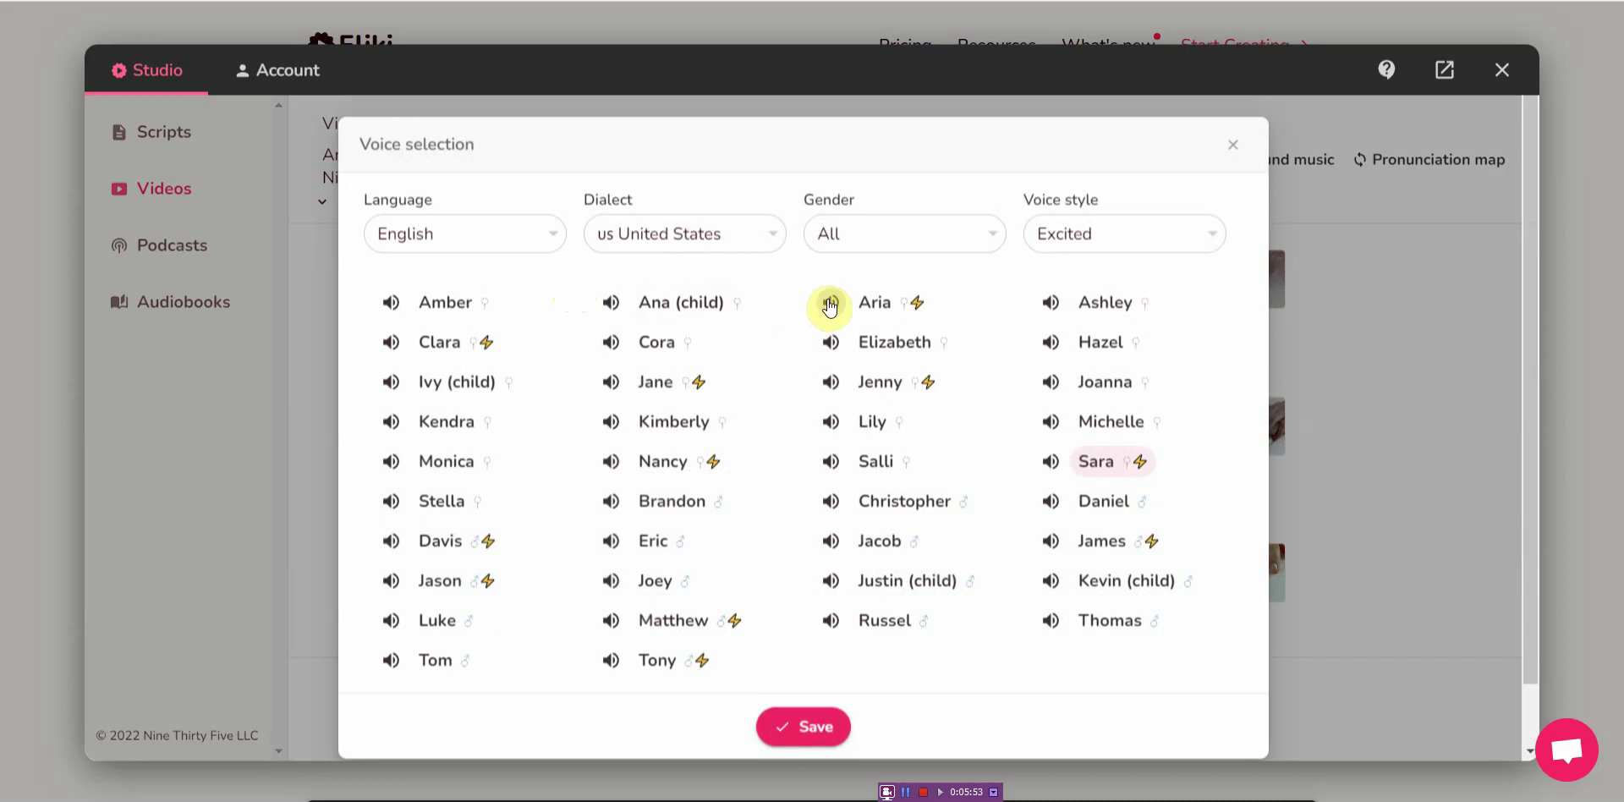
pyautogui.click(872, 303)
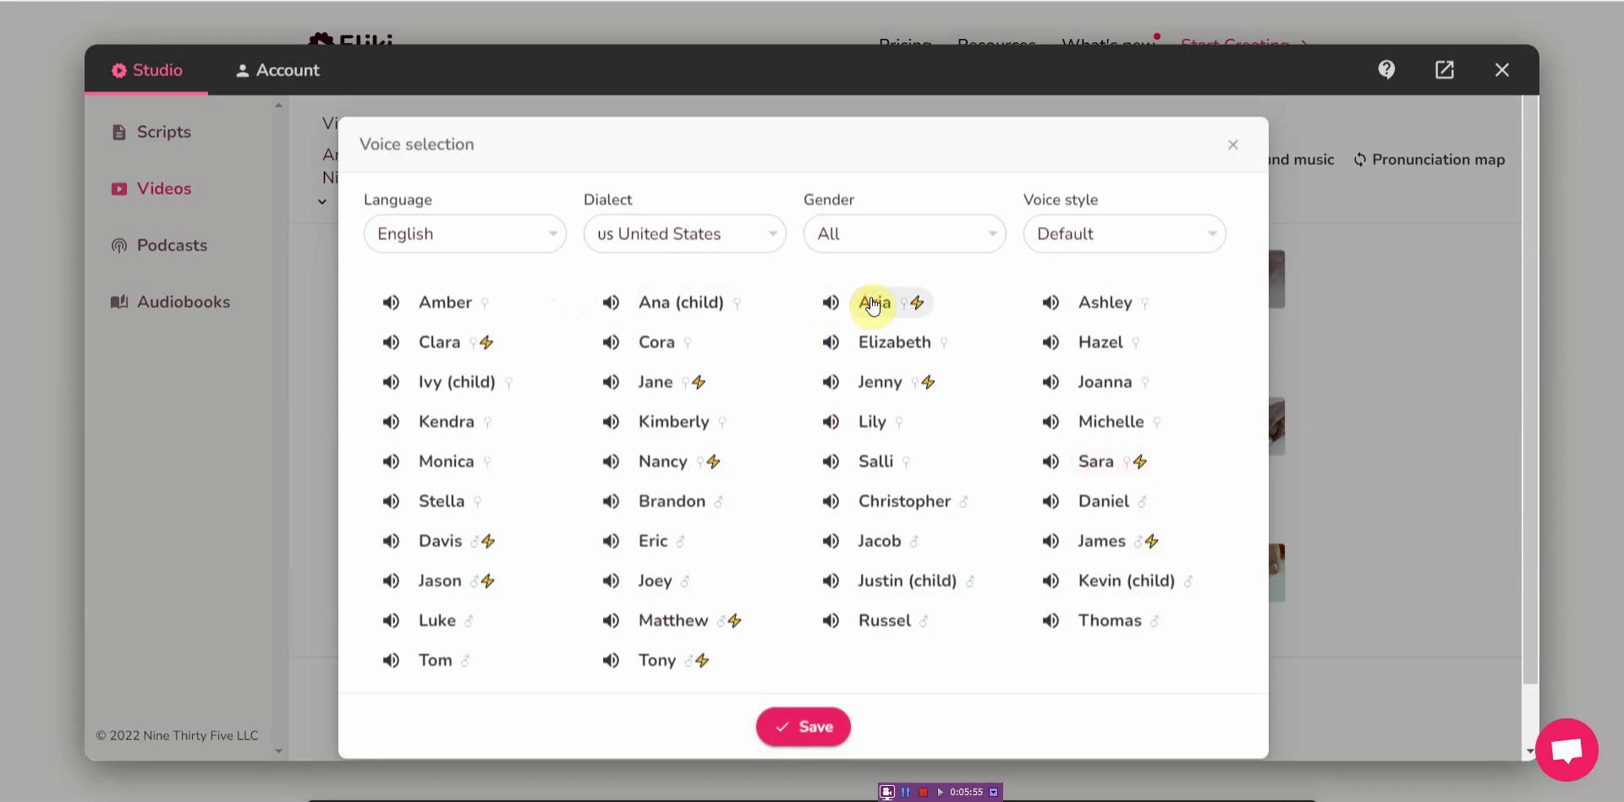
pyautogui.click(784, 721)
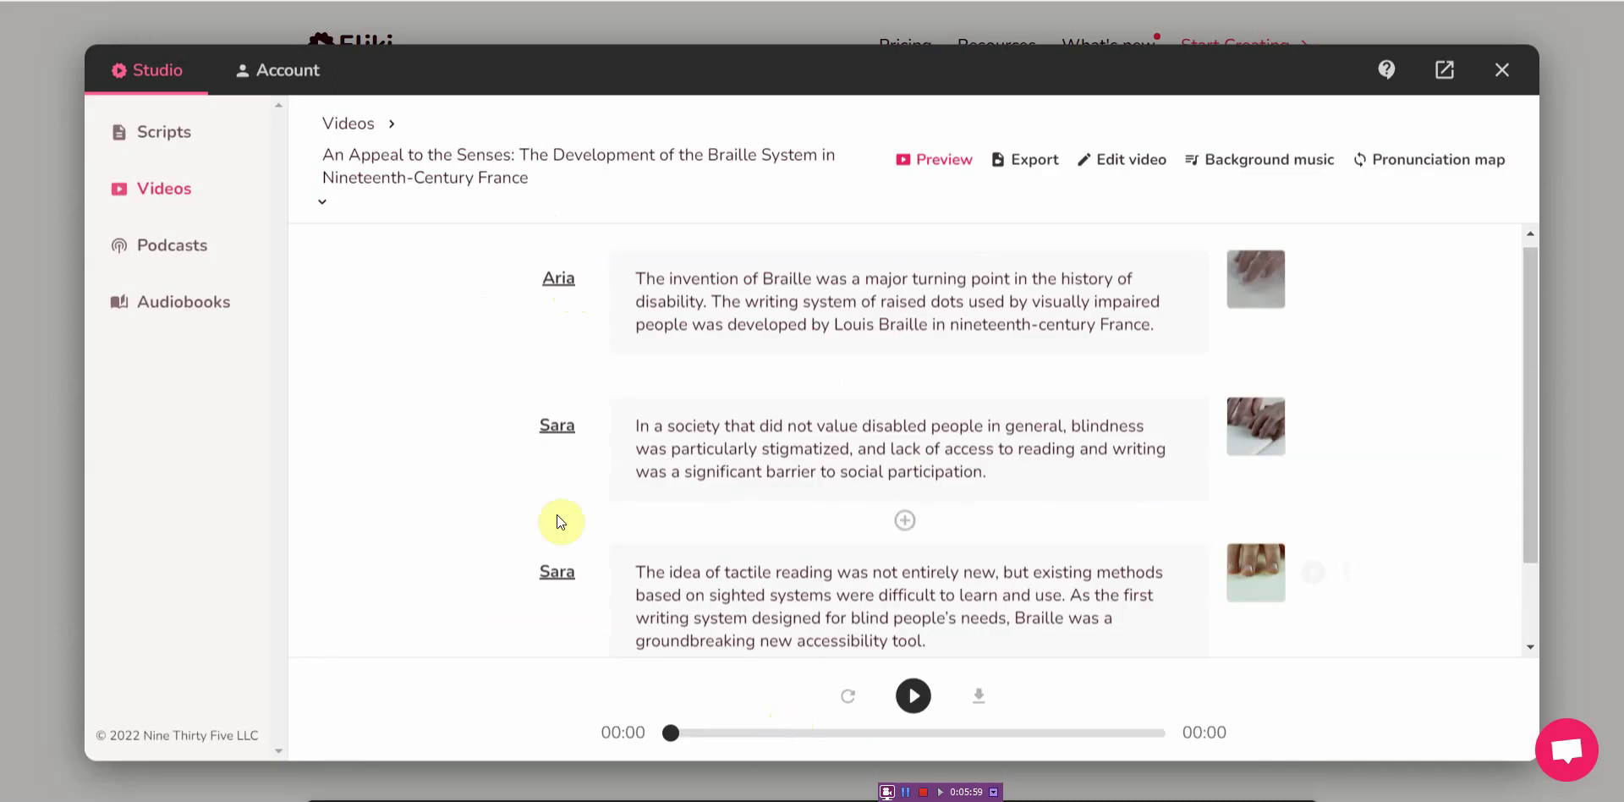
pyautogui.click(557, 425)
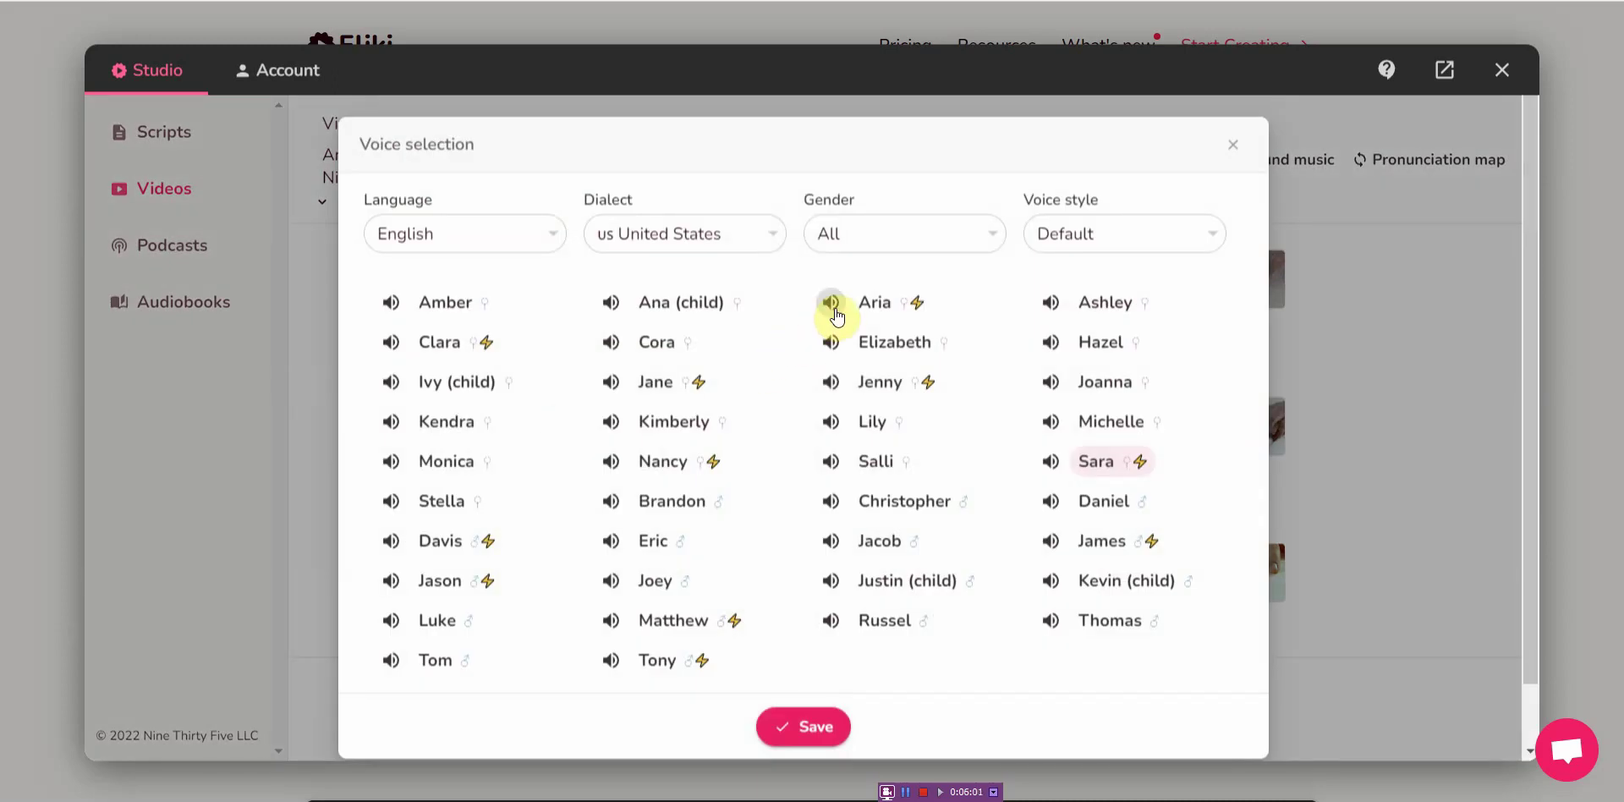
pyautogui.click(871, 309)
pyautogui.click(812, 726)
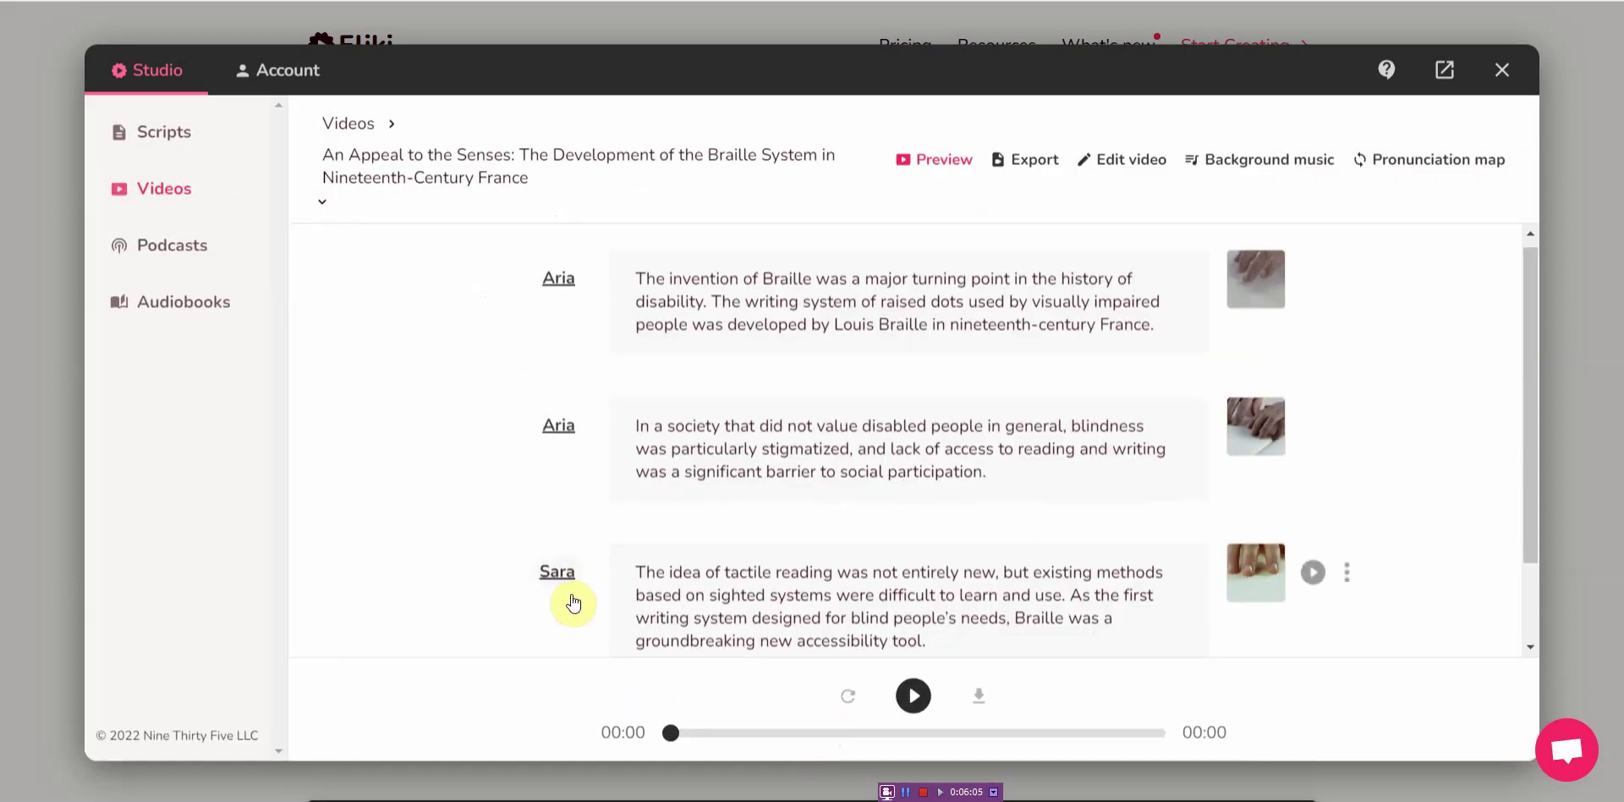
# Give the third scene the Jenny voice after previewing it.
pyautogui.click(558, 571)
pyautogui.click(882, 315)
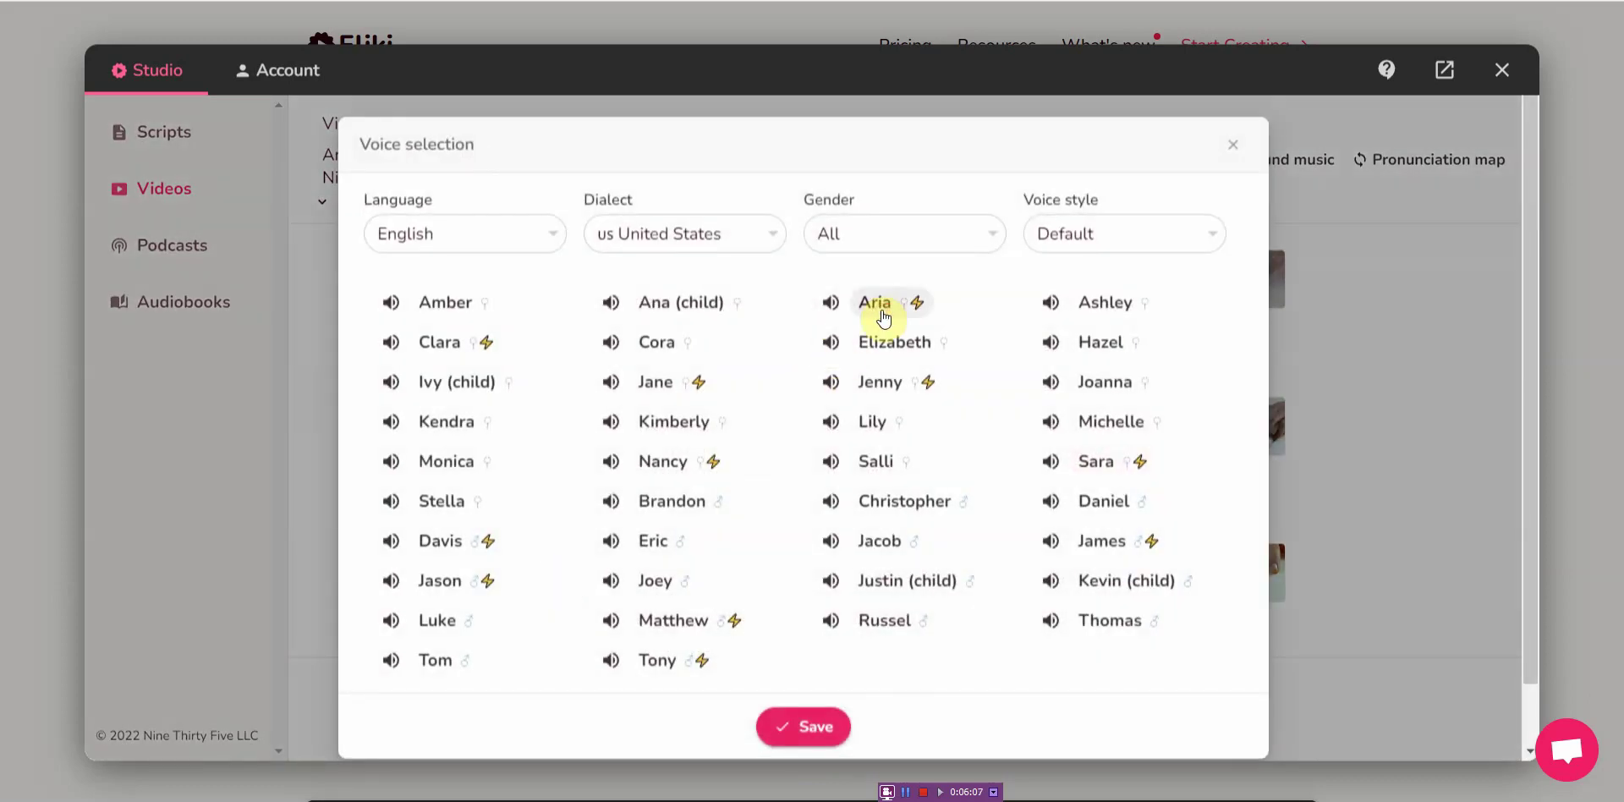
pyautogui.click(869, 382)
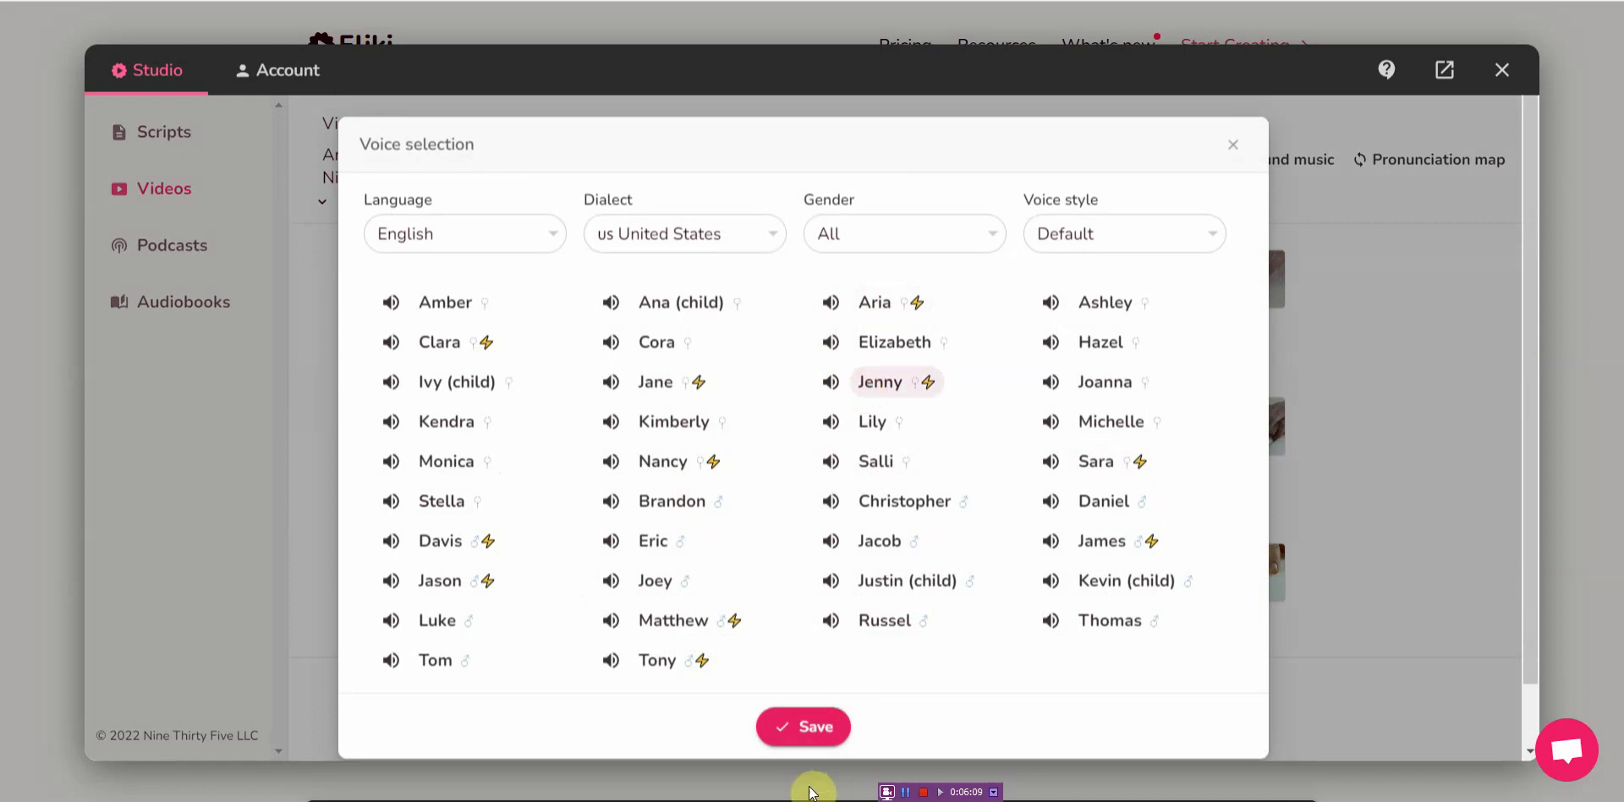
pyautogui.click(832, 383)
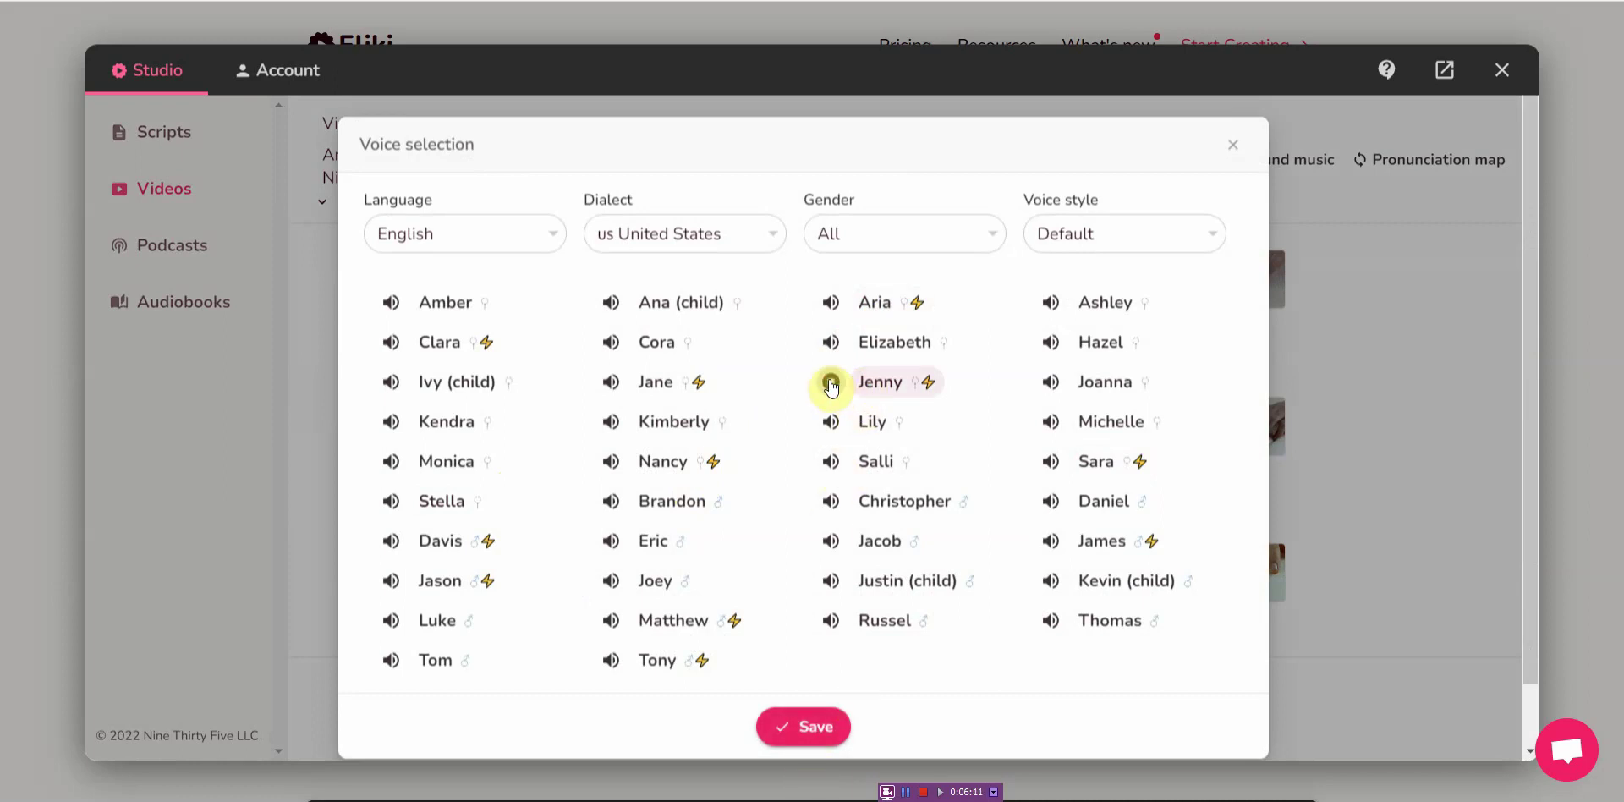
pyautogui.click(795, 726)
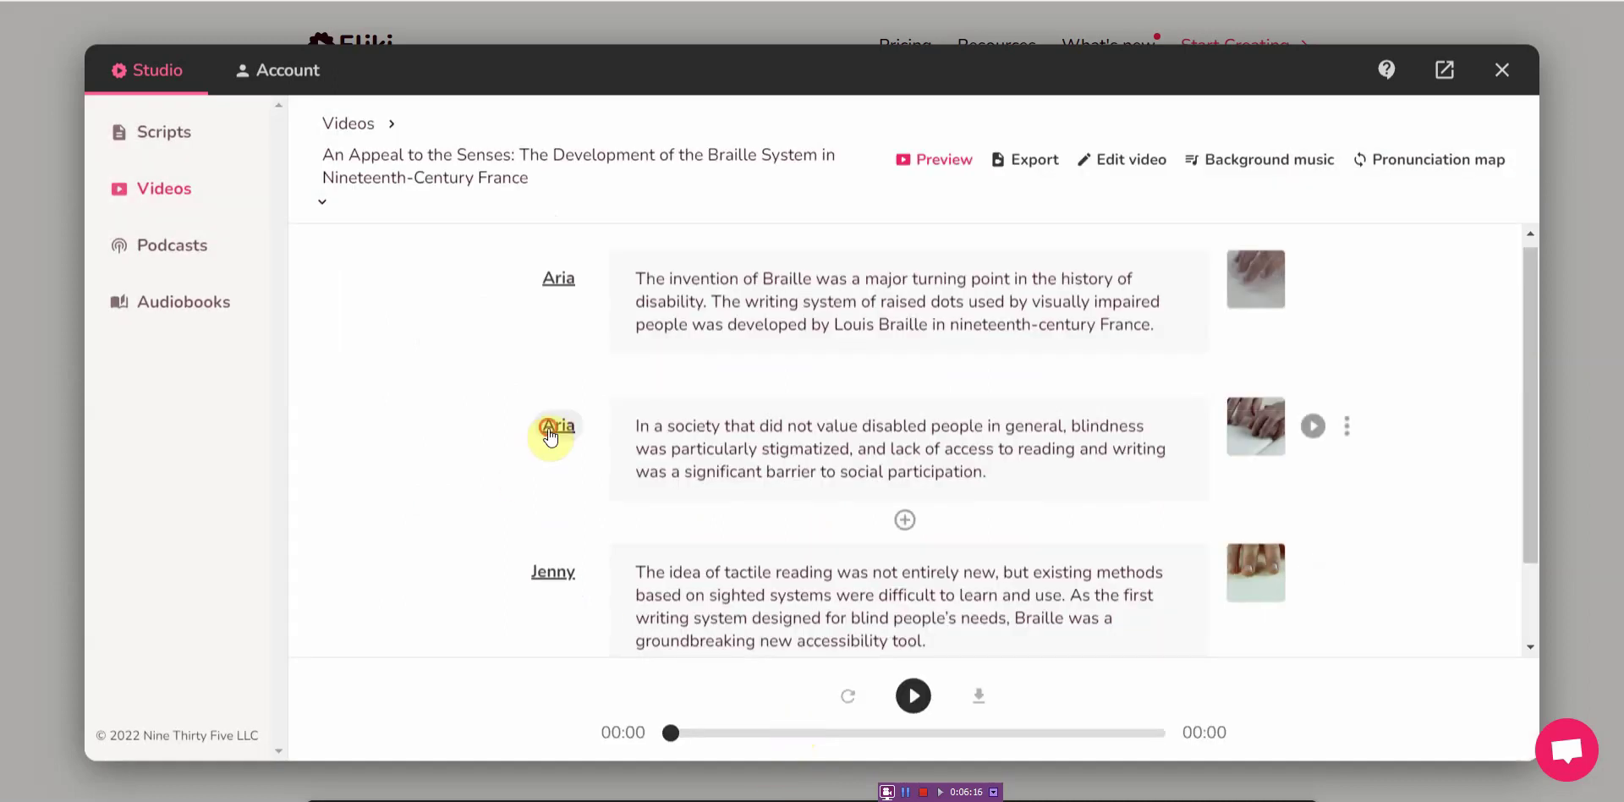
# Switch the second scene to the Joanna voice after previewing Elizabeth and Joanna.
pyautogui.click(549, 431)
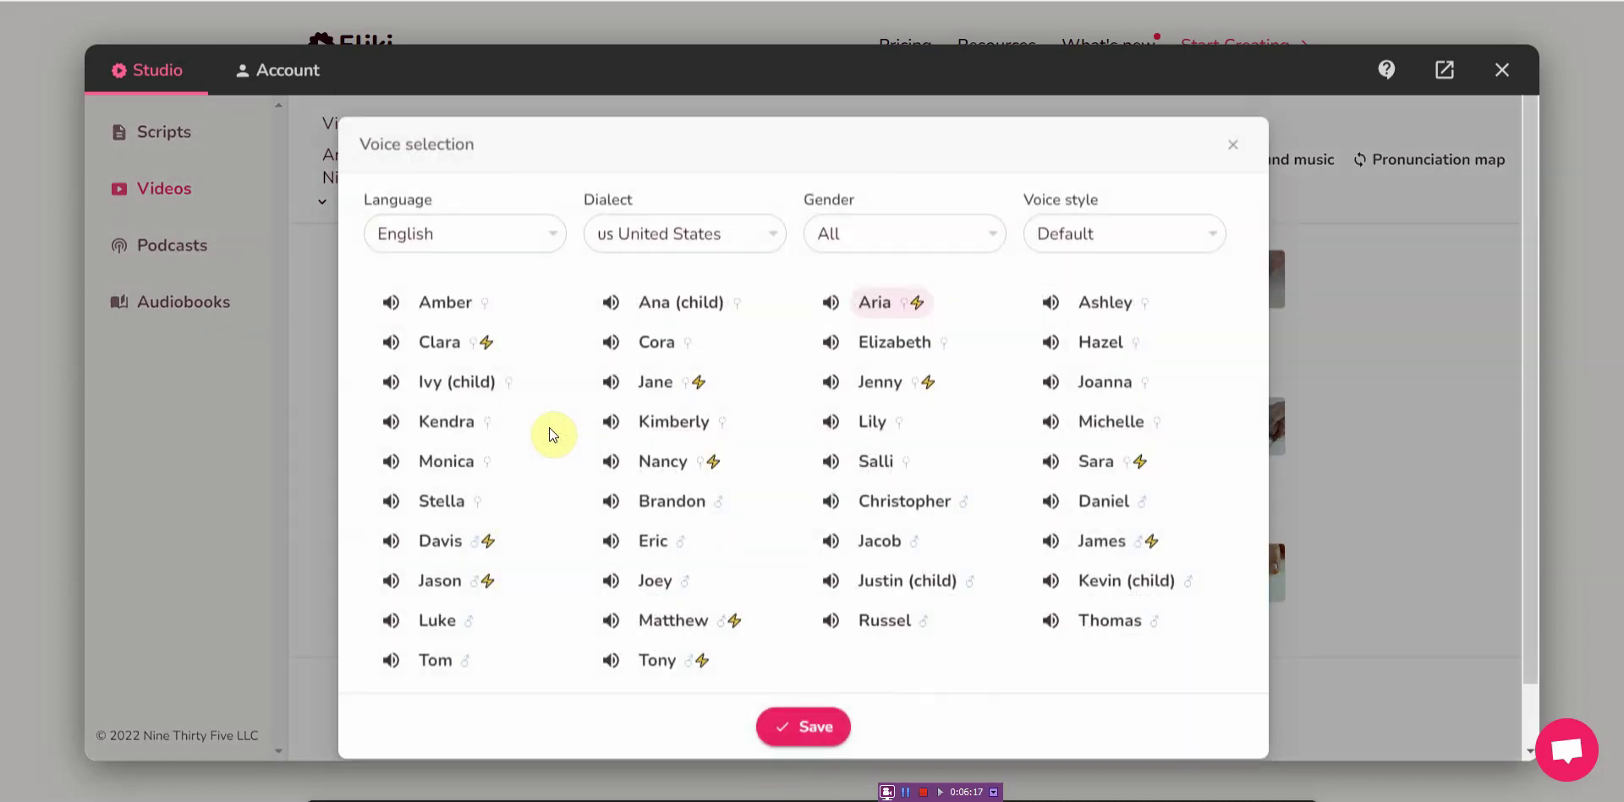
pyautogui.click(880, 344)
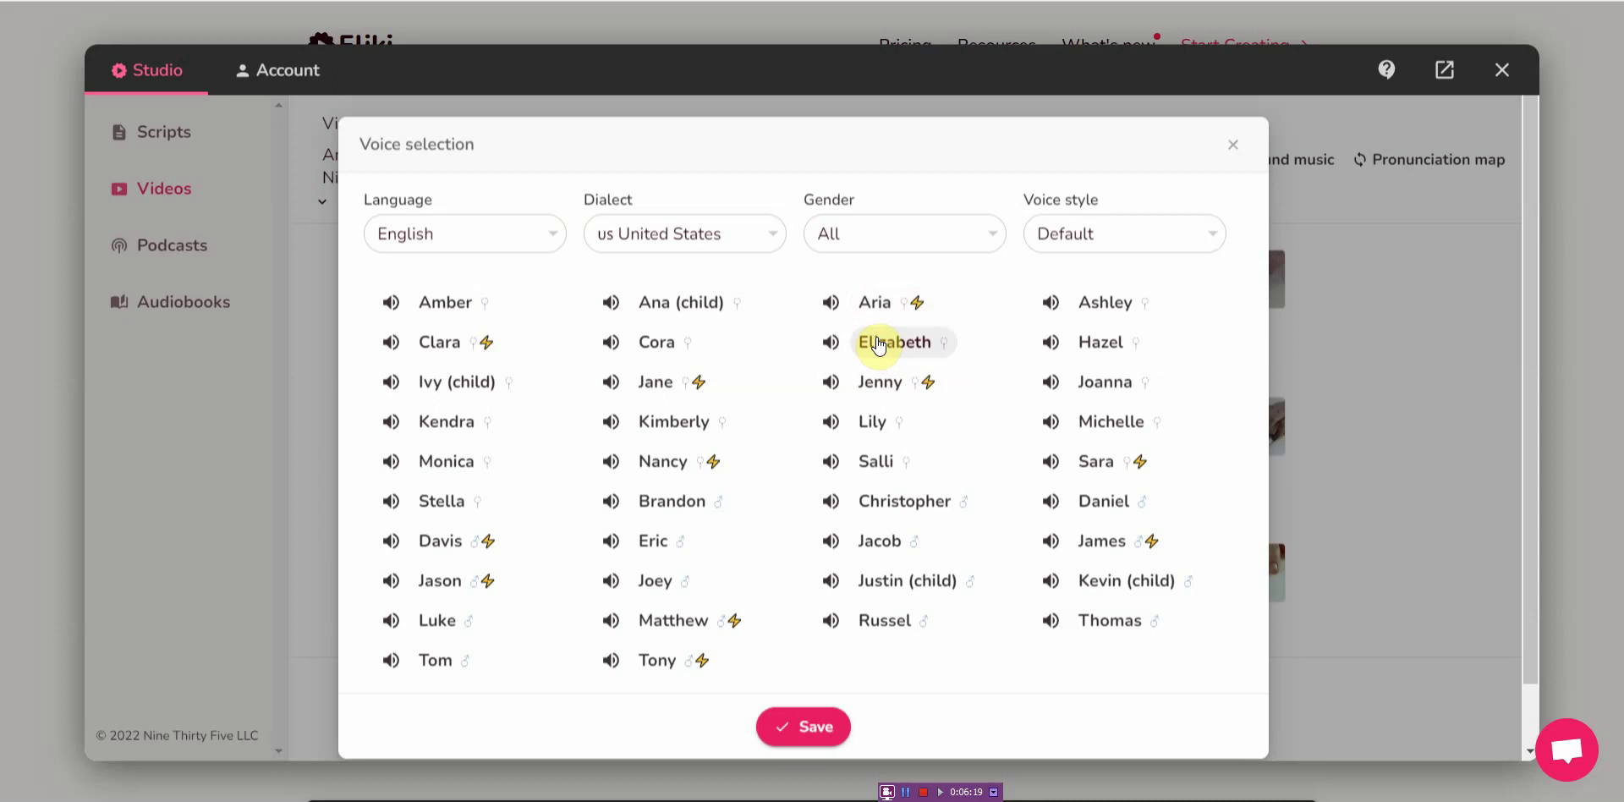
pyautogui.click(879, 345)
pyautogui.click(1052, 384)
pyautogui.click(1098, 385)
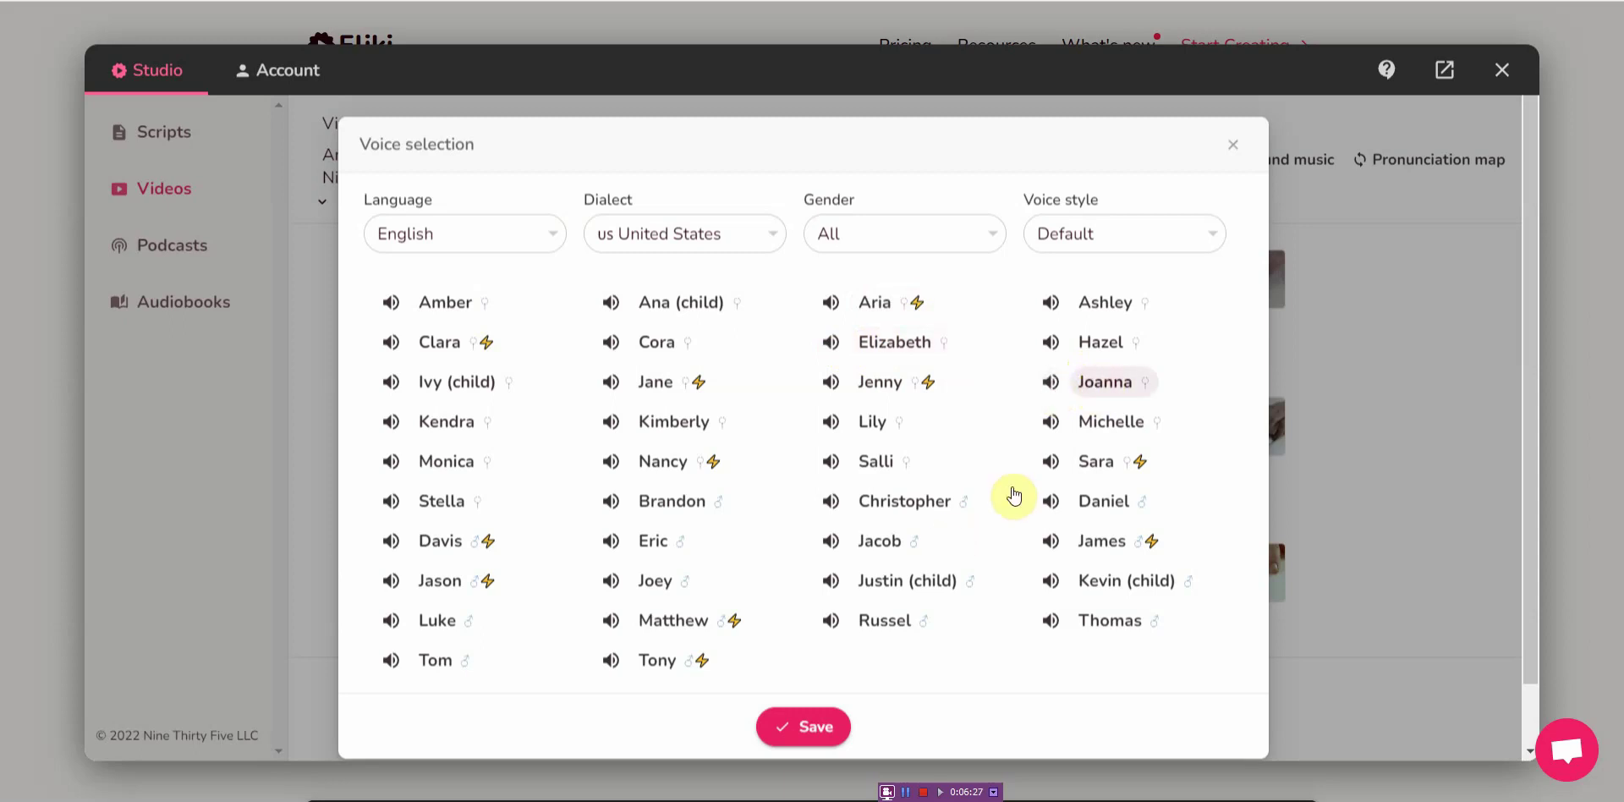
pyautogui.click(802, 725)
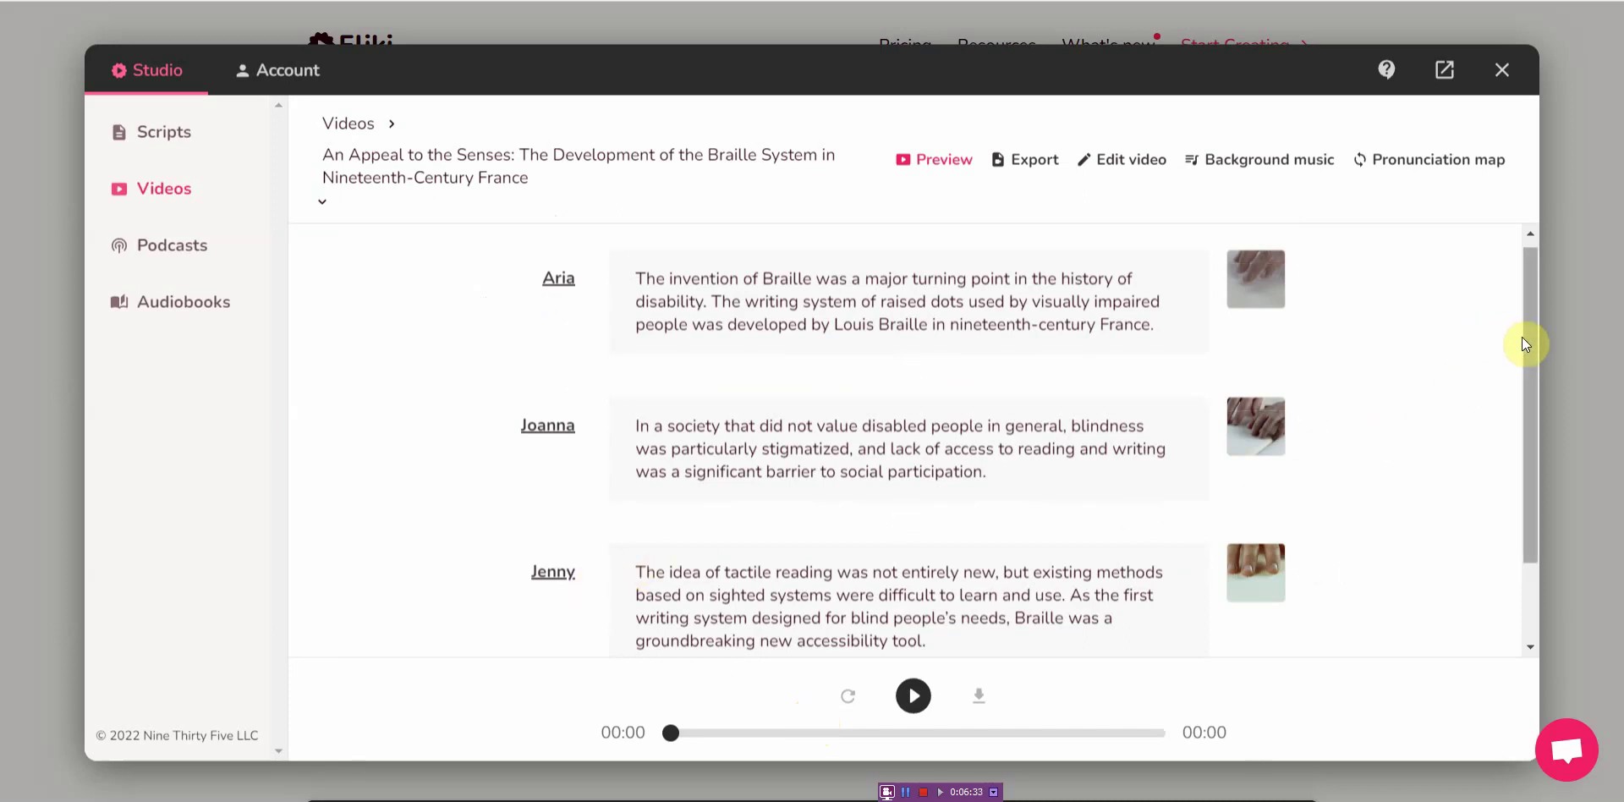
# Search the stock music library for 'classical' tracks for the background music.
pyautogui.click(1233, 168)
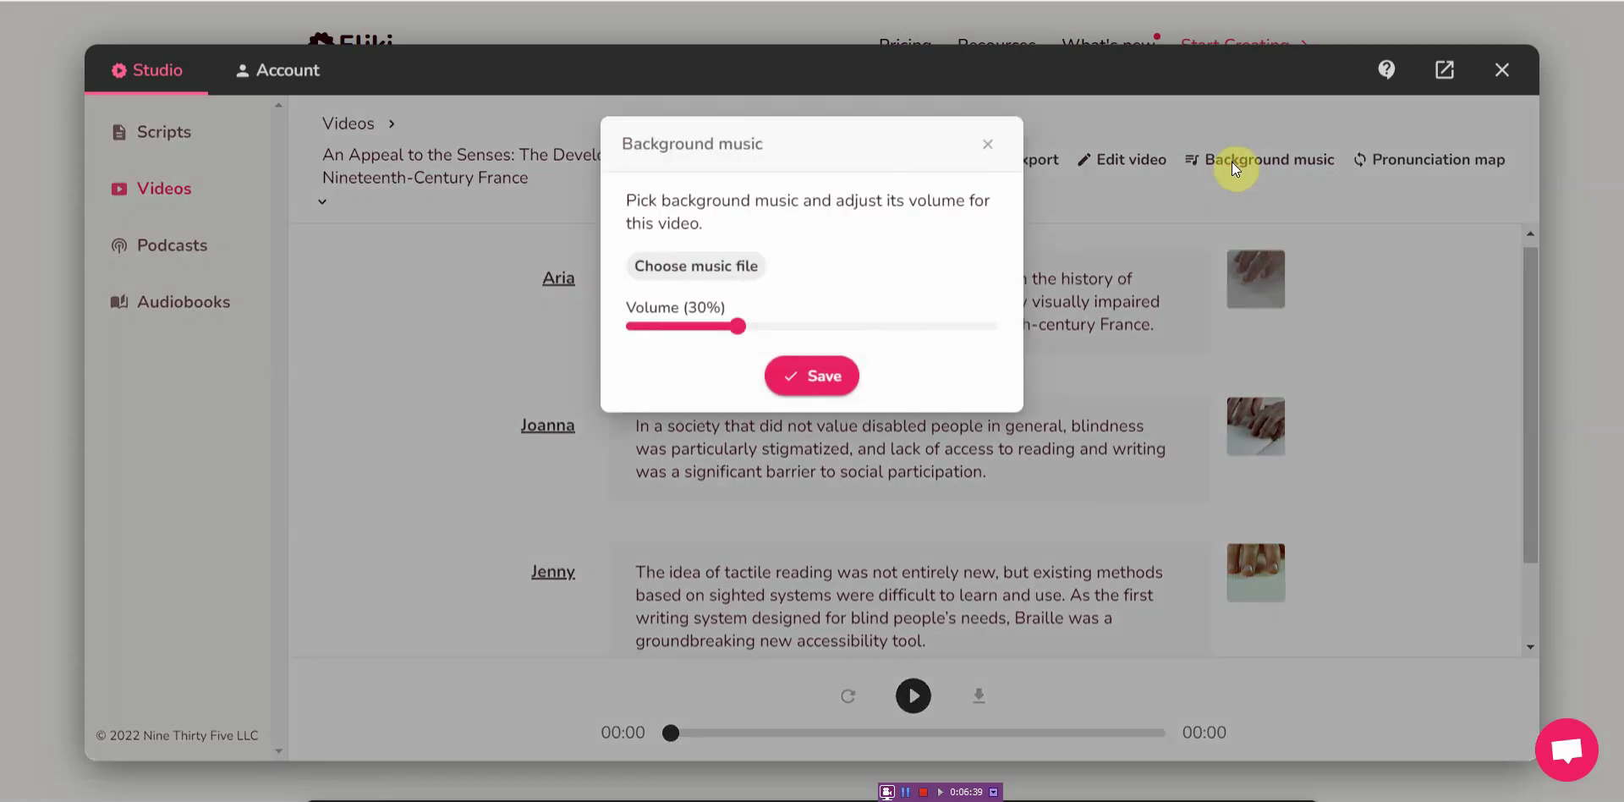
pyautogui.click(727, 268)
pyautogui.click(661, 155)
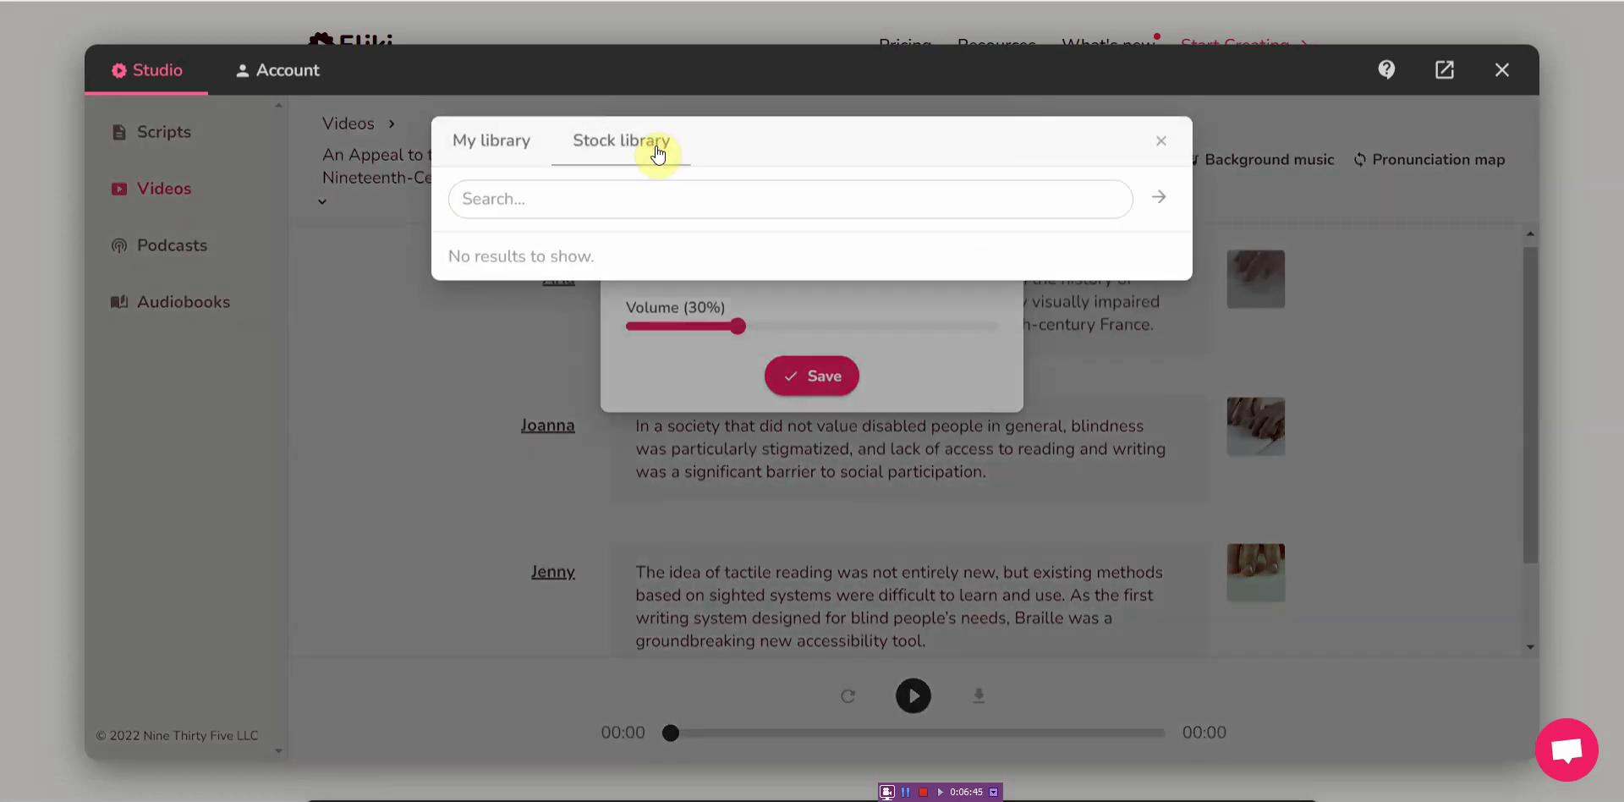
pyautogui.click(635, 198)
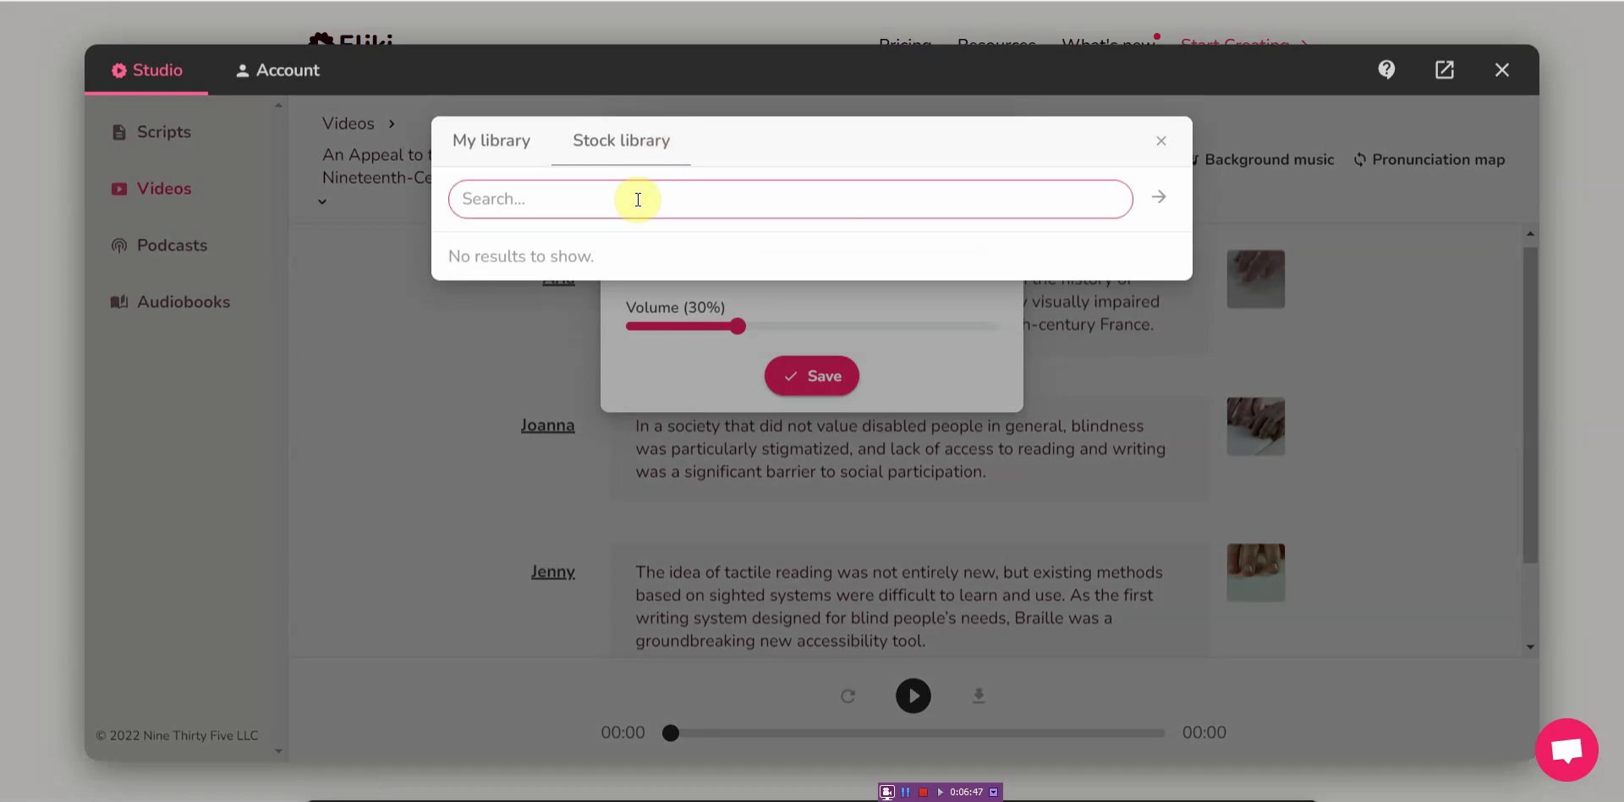
pyautogui.write('d')
pyautogui.press('BackSpace')
pyautogui.write('in')
pyautogui.press('BackSpace')
pyautogui.press('BackSpace')
pyautogui.write('classical')
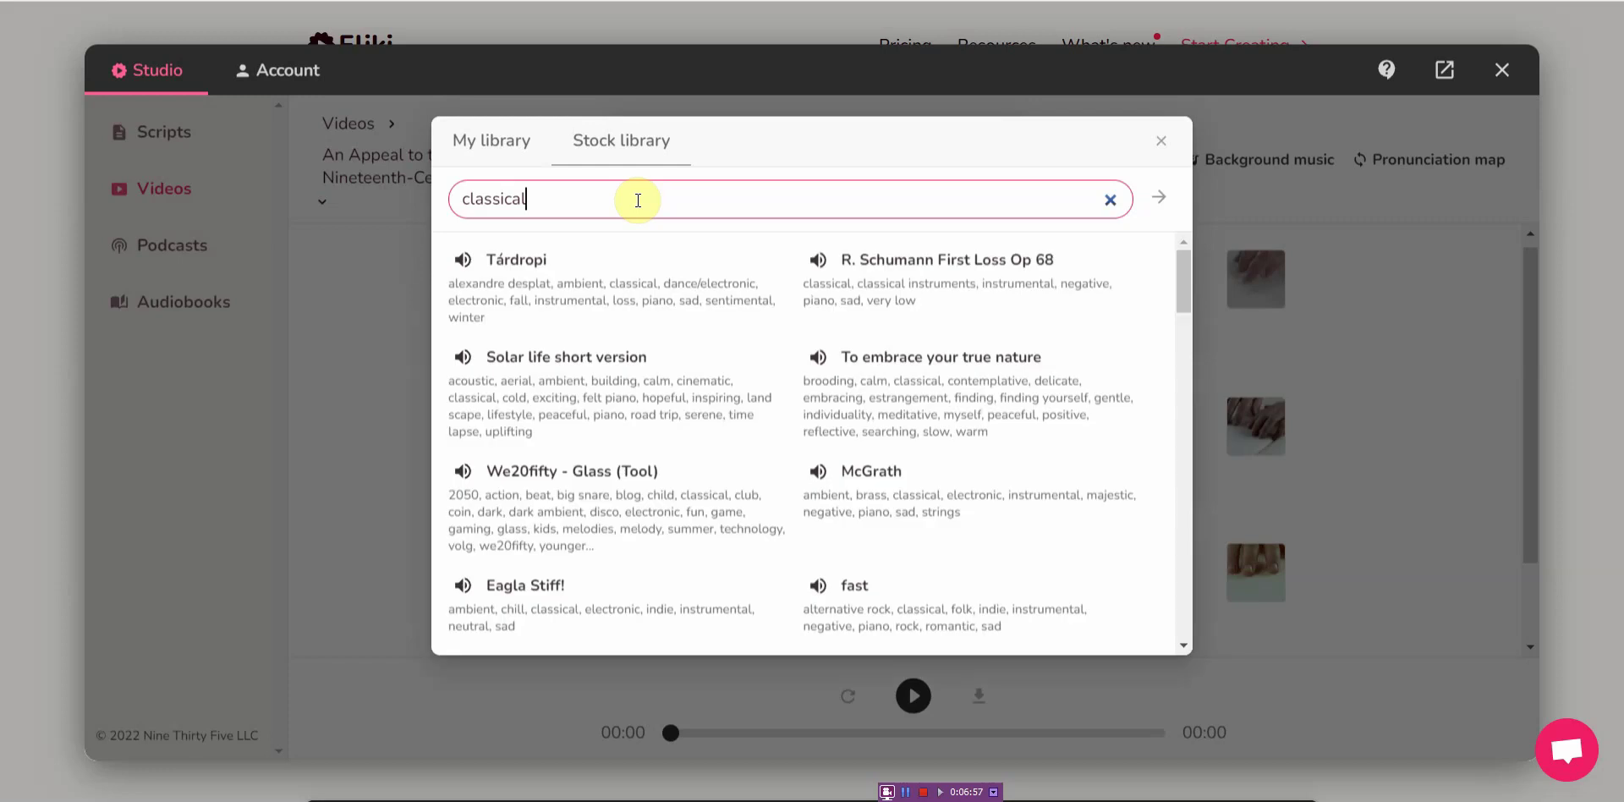
# Preview Tárdropi and Solar life short version, then save Solar life short version.
pyautogui.click(461, 260)
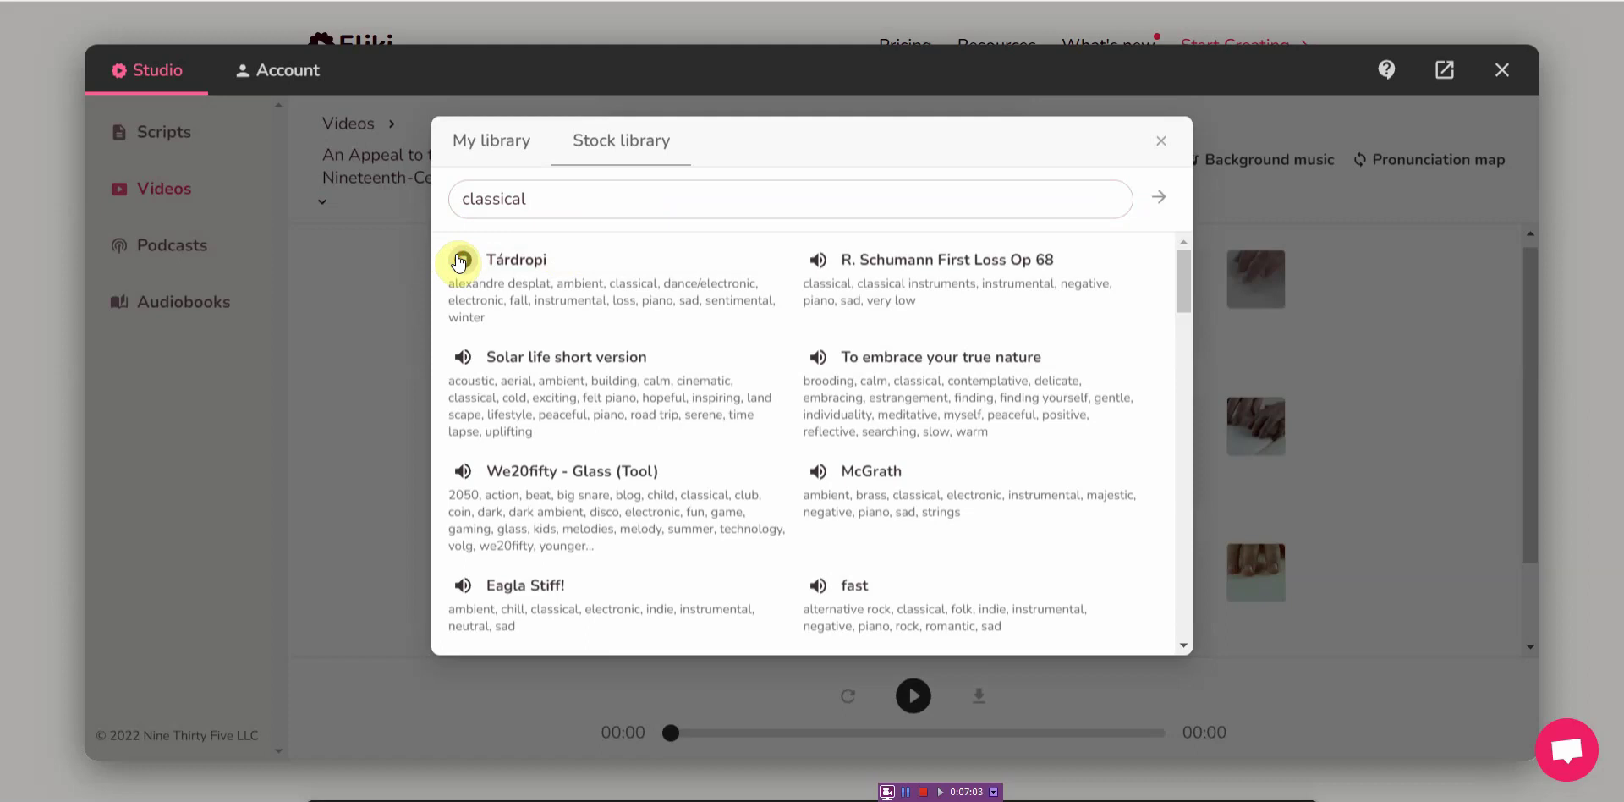
pyautogui.click(553, 264)
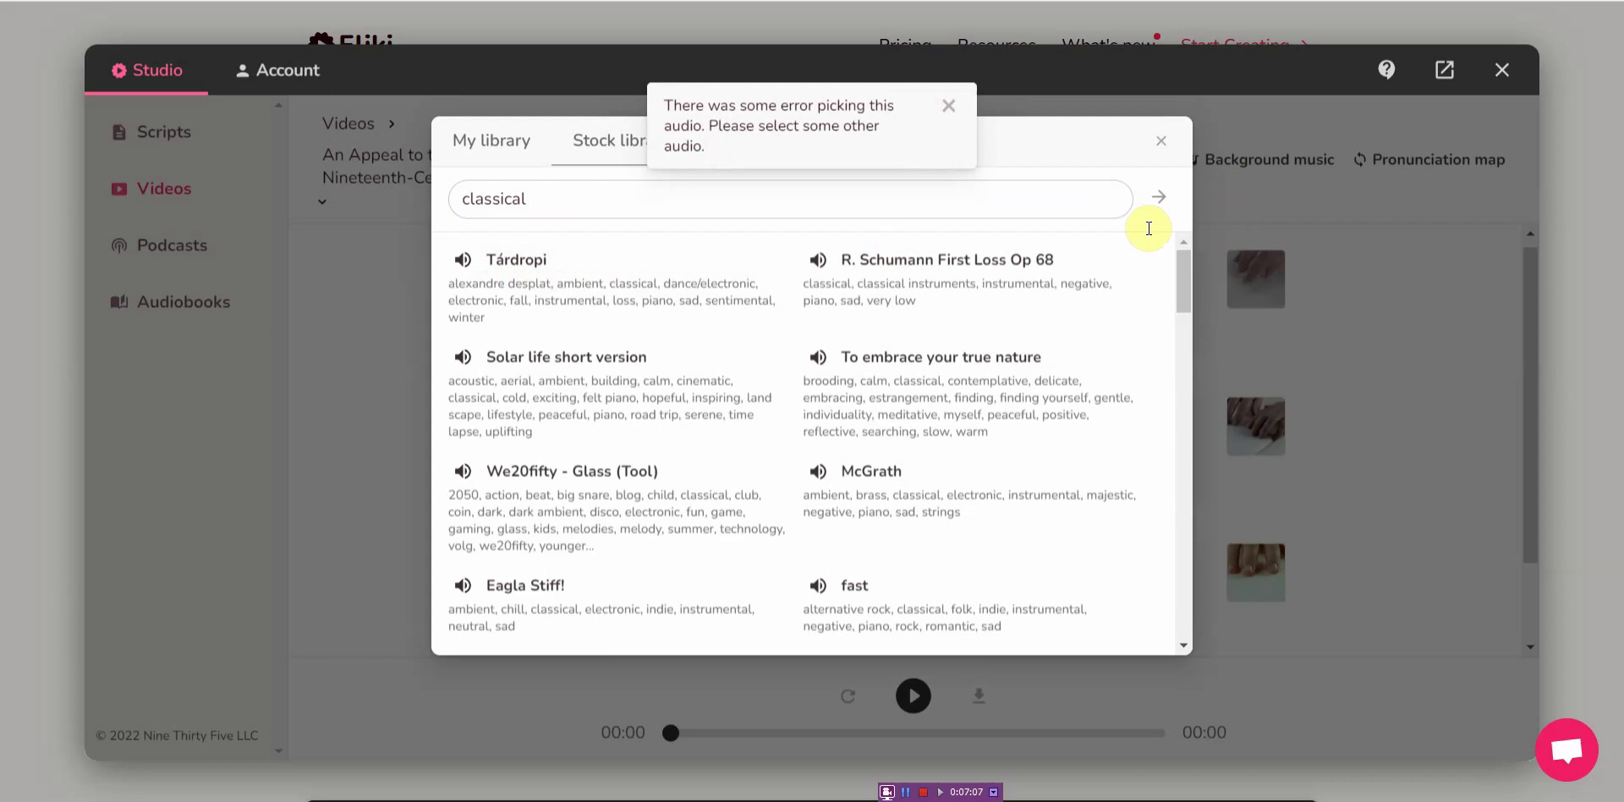
pyautogui.click(462, 361)
pyautogui.click(548, 363)
pyautogui.click(799, 373)
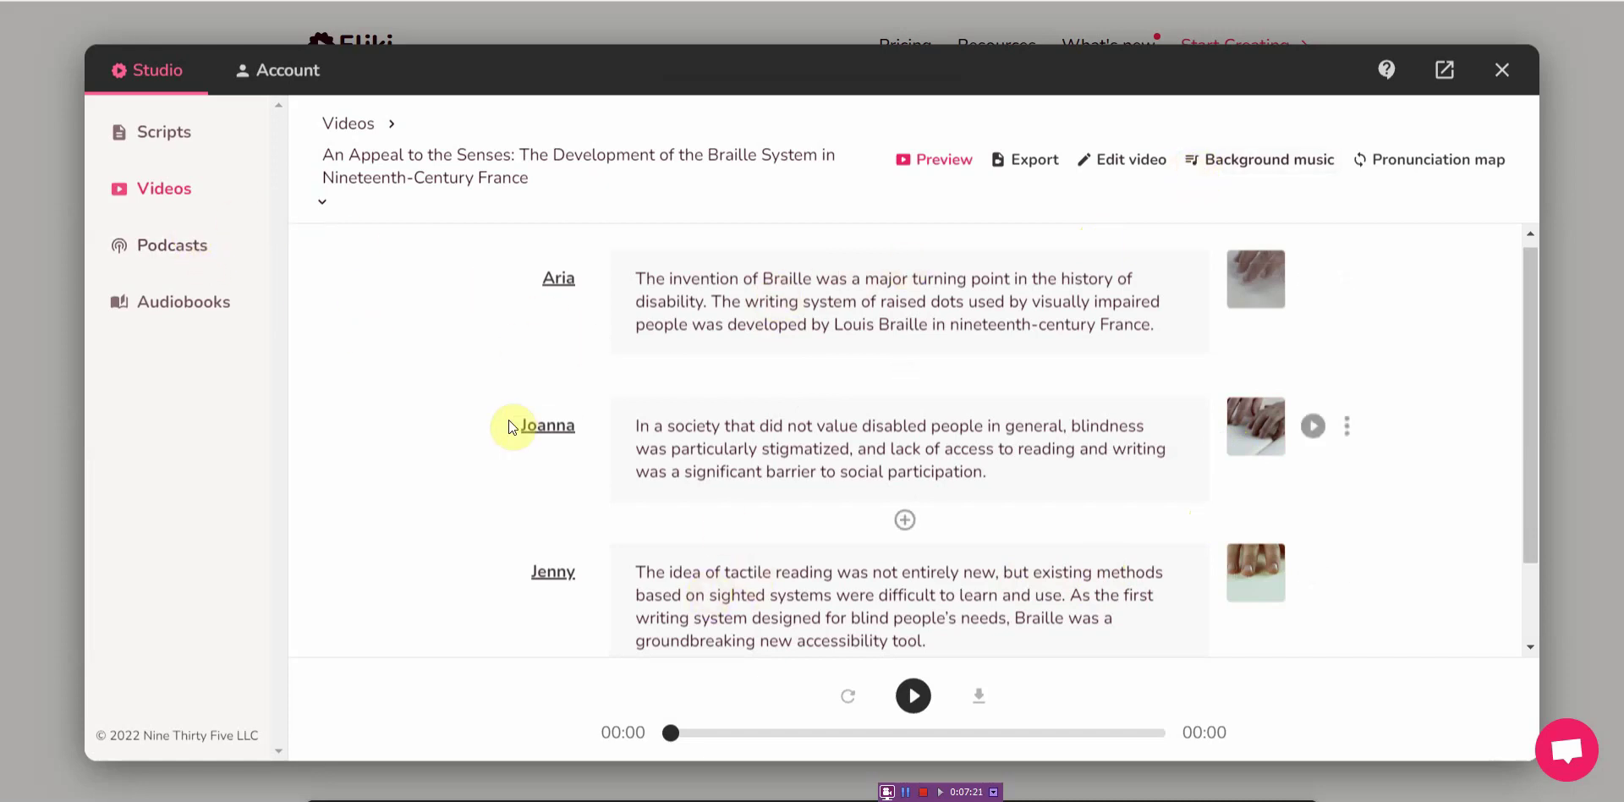
# Open the first section's voice choices and filter the language to Vietnamese.
pyautogui.click(558, 280)
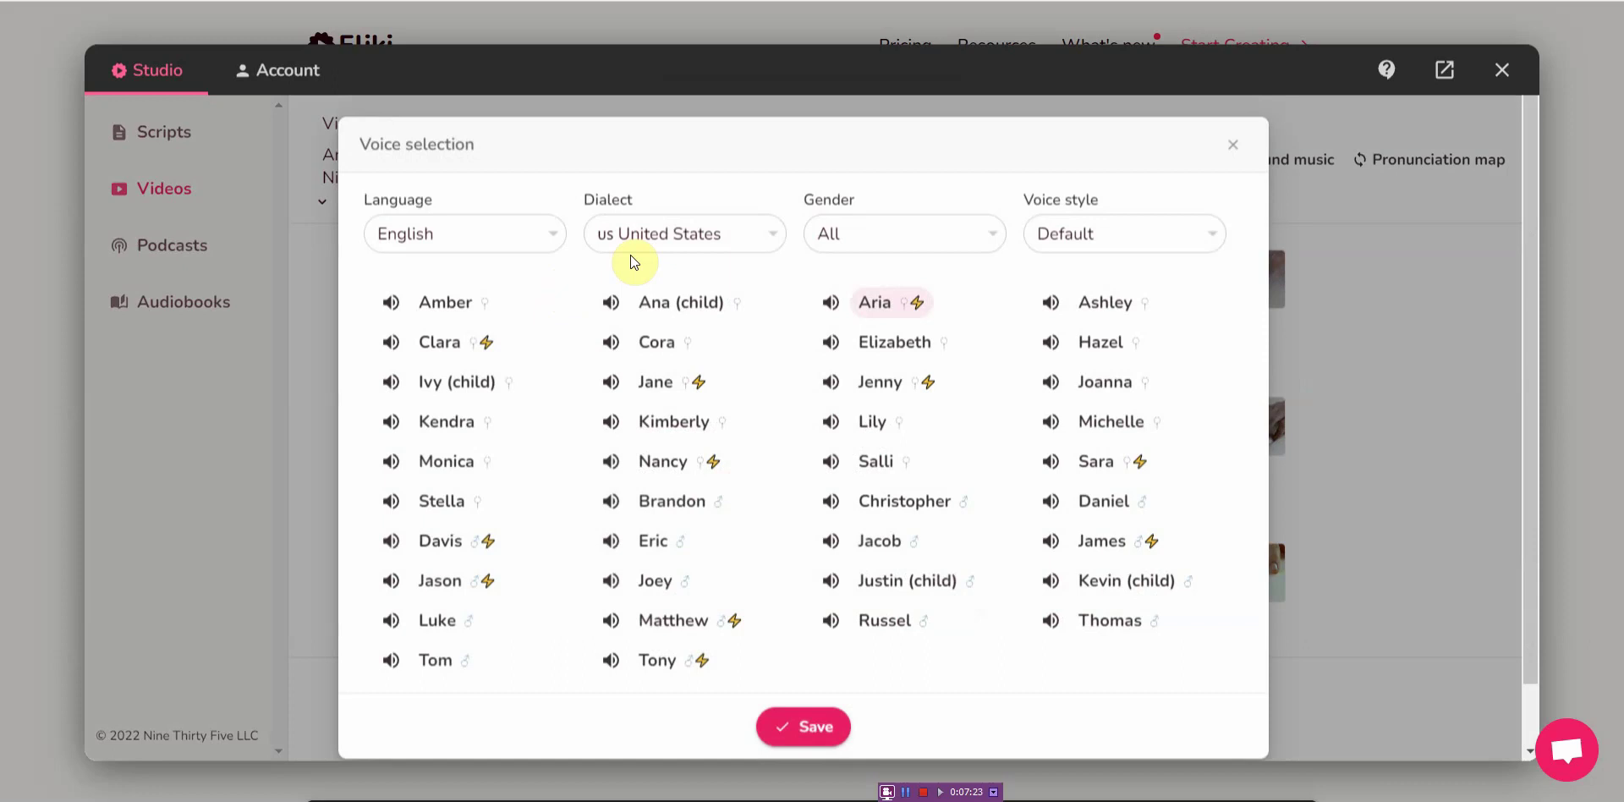
pyautogui.click(550, 240)
pyautogui.moveTo(549, 327); pyautogui.dragTo(563, 654)
pyautogui.click(488, 659)
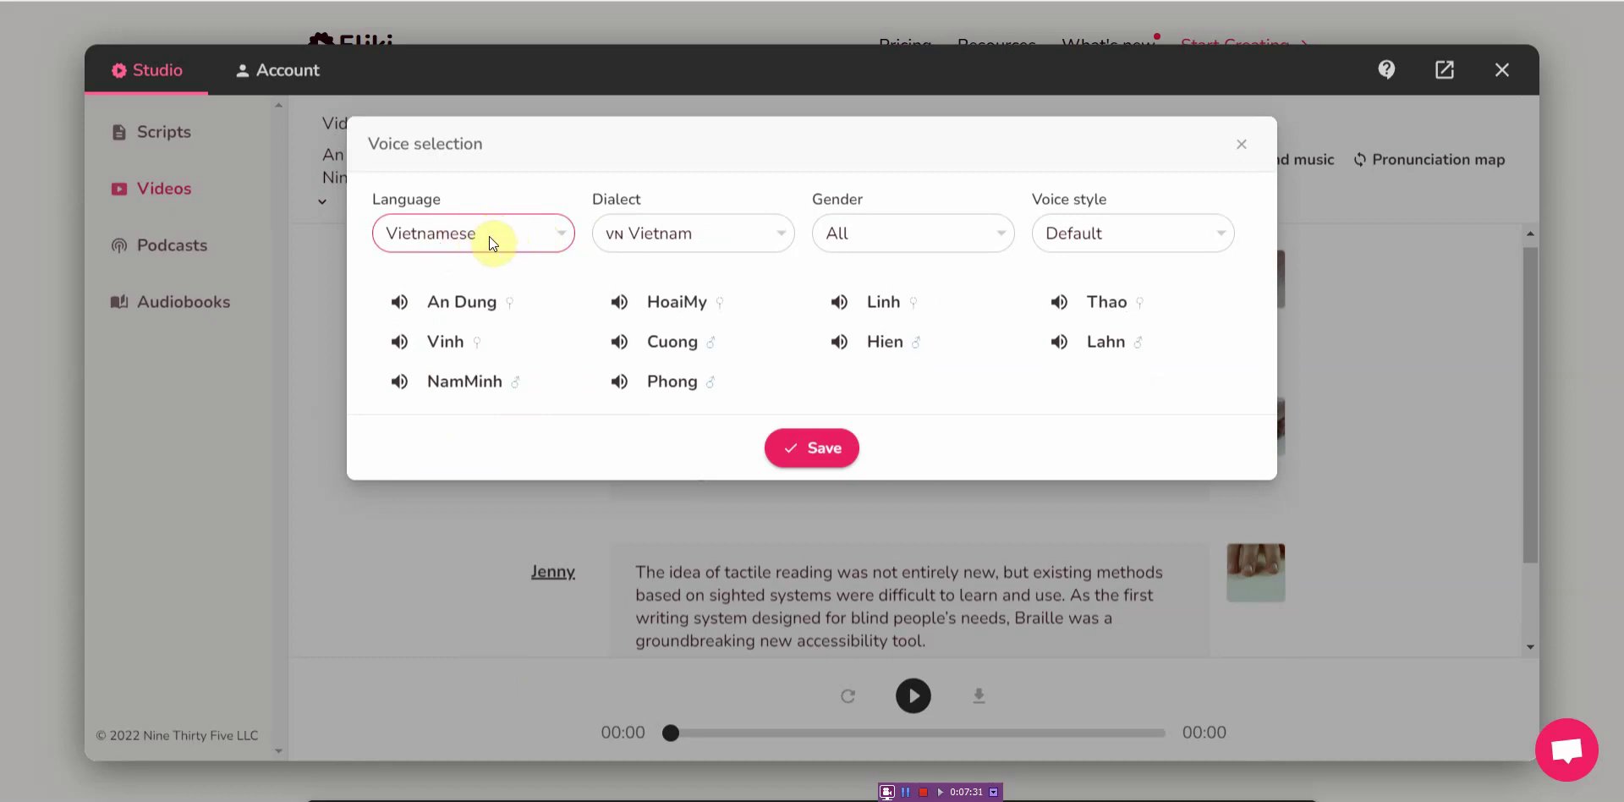
# Preview the Vietnamese voices An Dung, HoaiMy, Cuong, Phong, Linh, Hien and Thao.
pyautogui.click(395, 304)
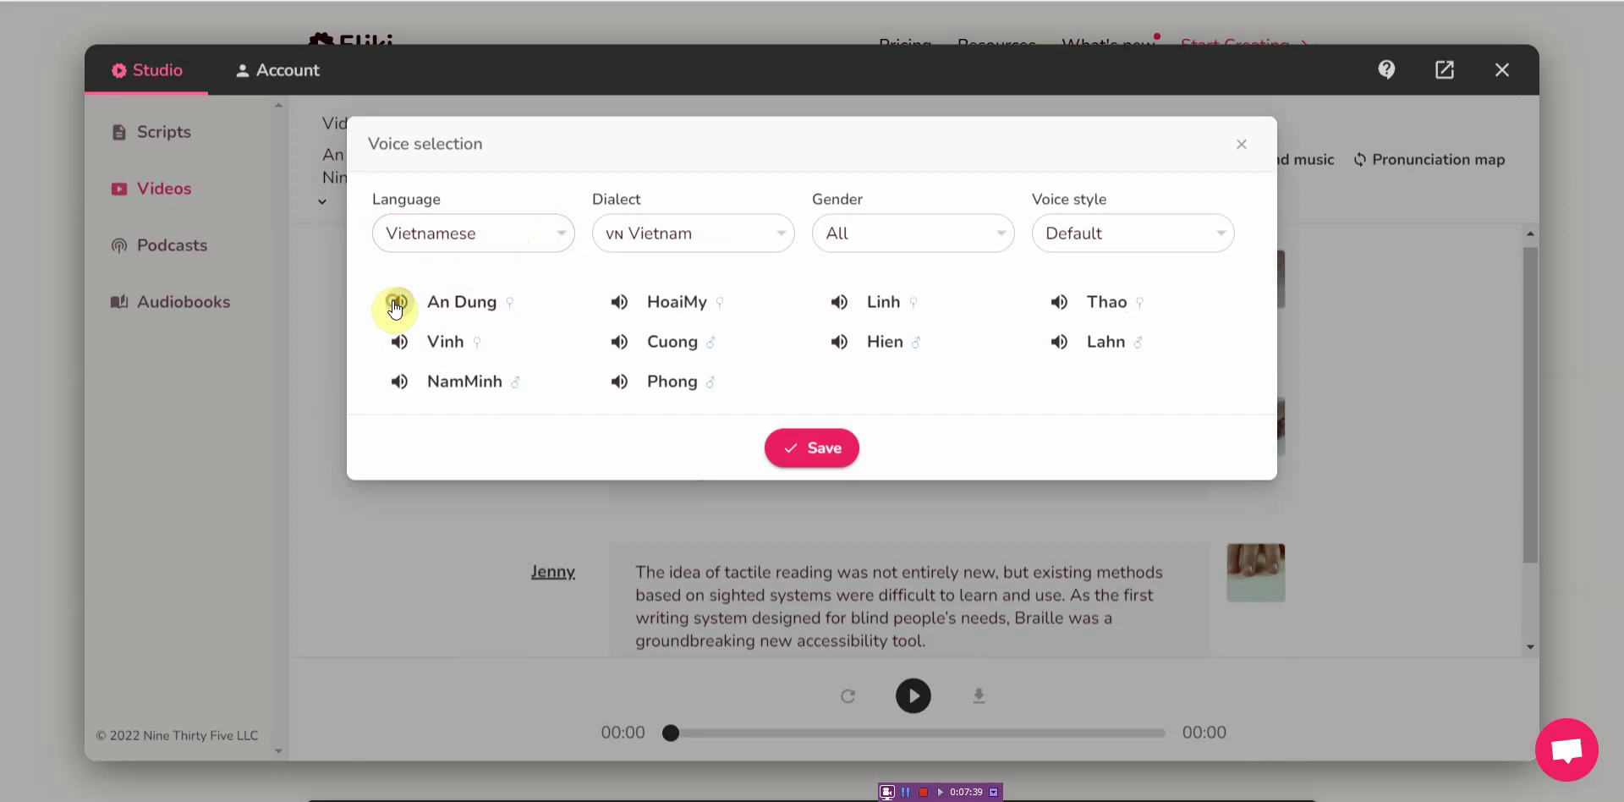
pyautogui.click(771, 229)
pyautogui.click(772, 227)
pyautogui.click(618, 302)
pyautogui.click(619, 342)
pyautogui.click(619, 381)
pyautogui.click(840, 302)
pyautogui.click(840, 342)
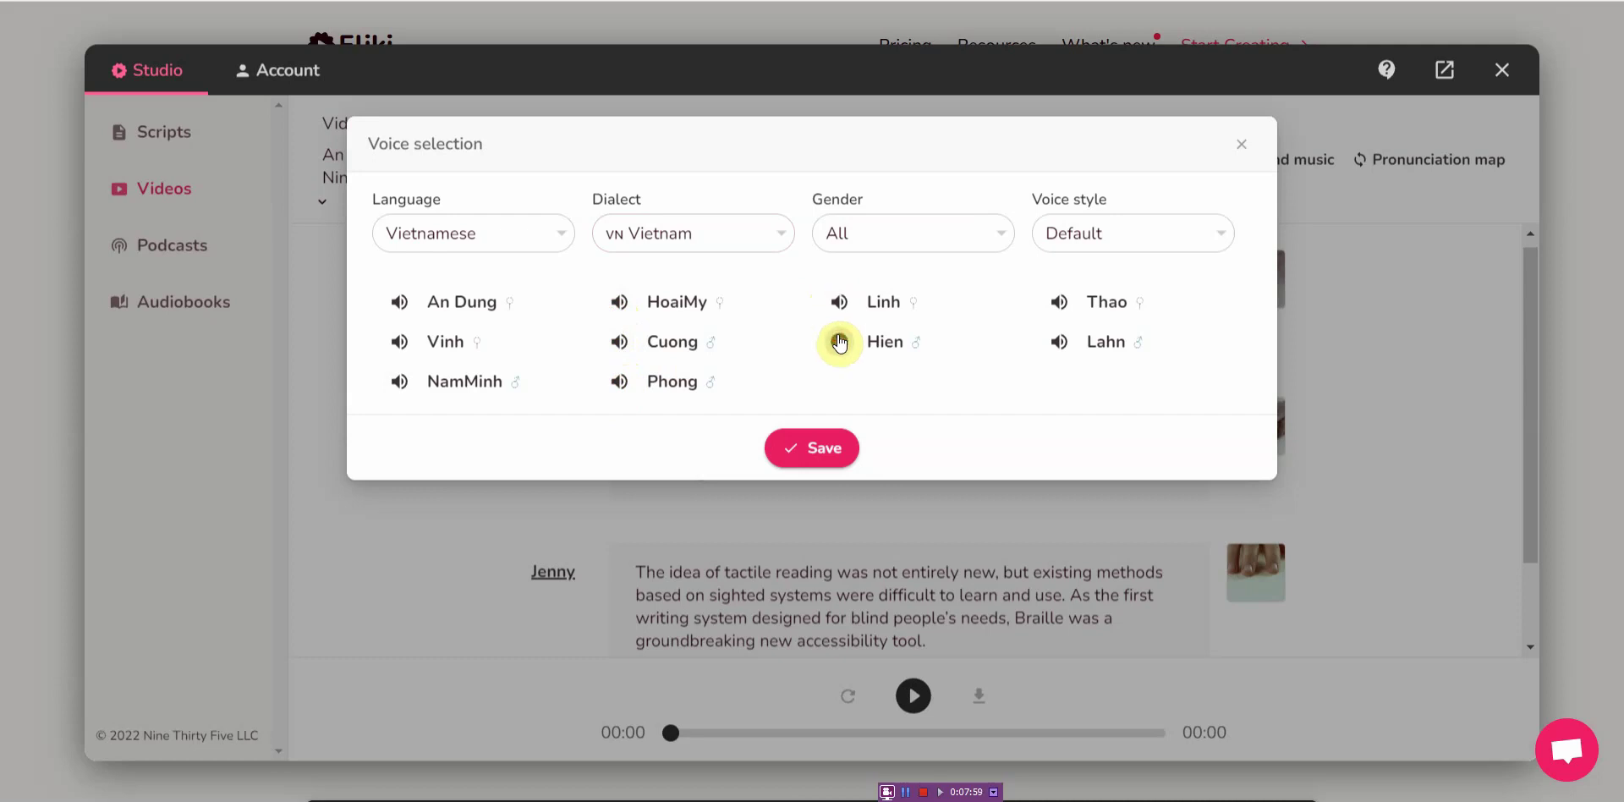
pyautogui.click(1059, 302)
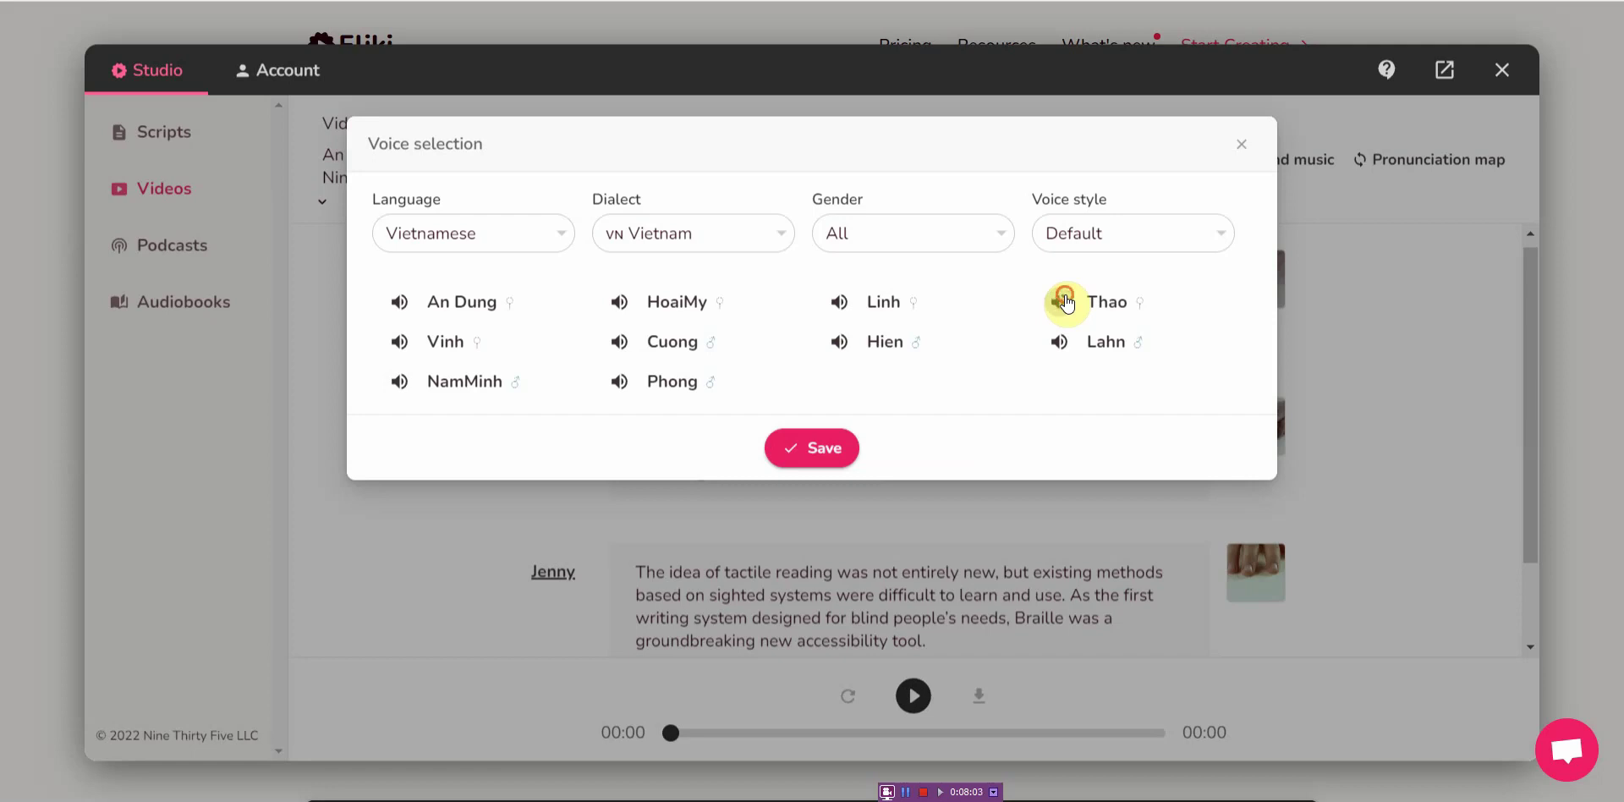
pyautogui.click(562, 232)
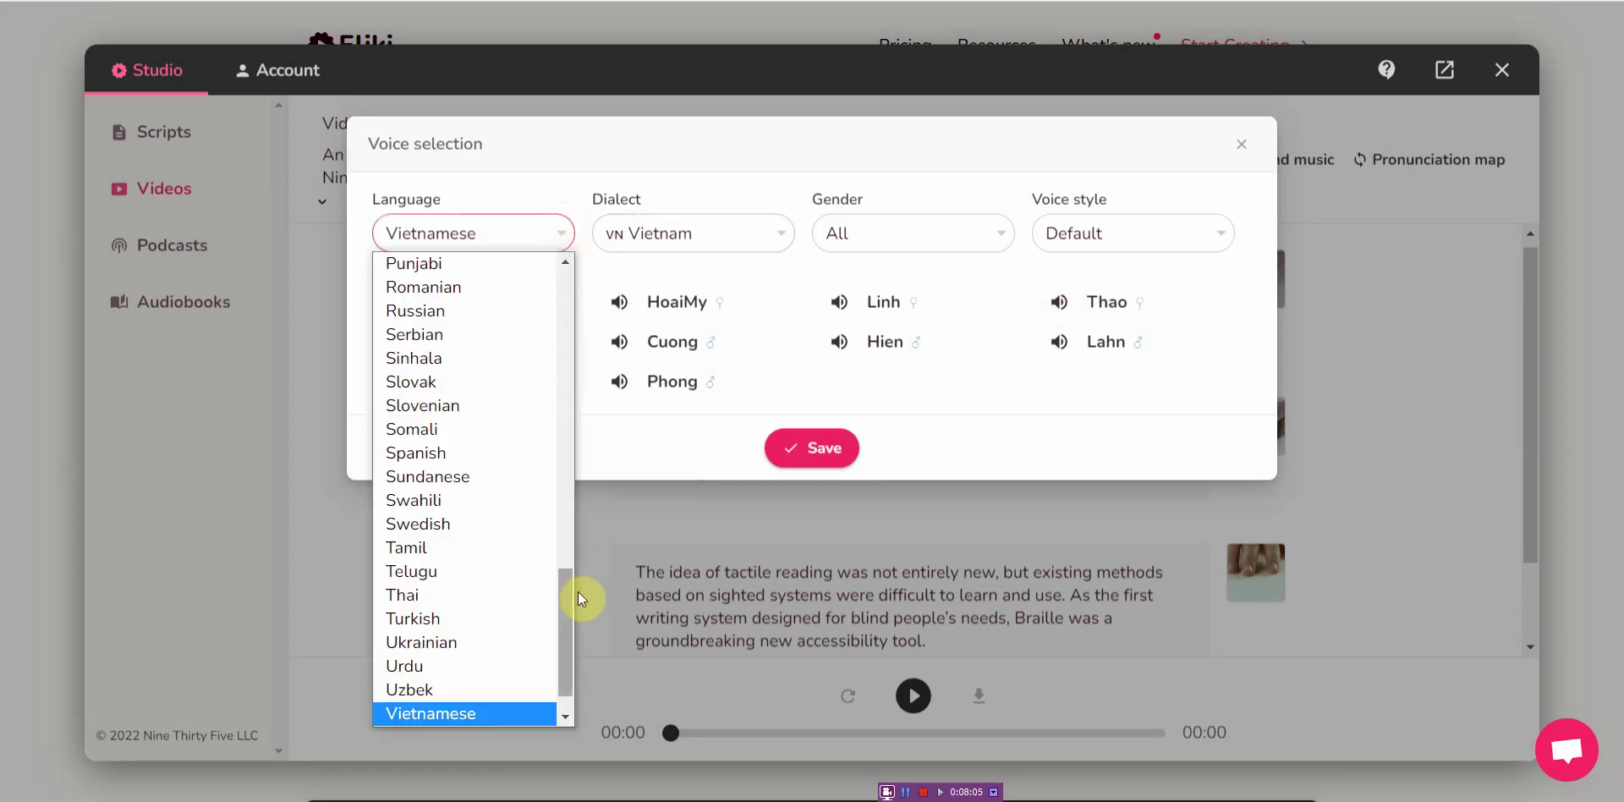
# Preview the Hindi voices Aanya, Aditi, Chaitanya and Darsh, then close without replacing Aria.
pyautogui.moveTo(572, 596); pyautogui.dragTo(552, 394)
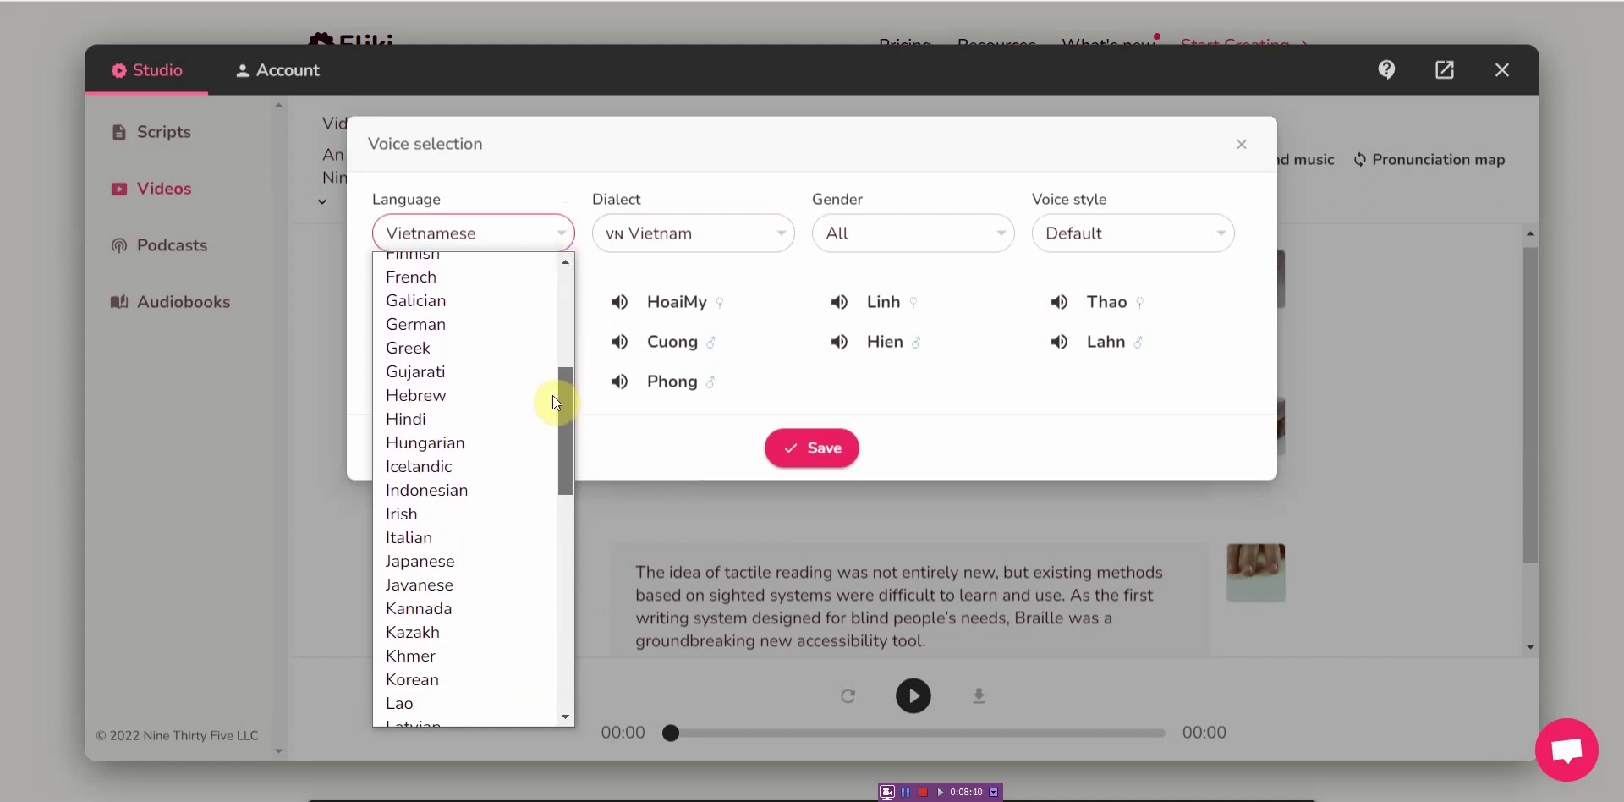
pyautogui.click(487, 420)
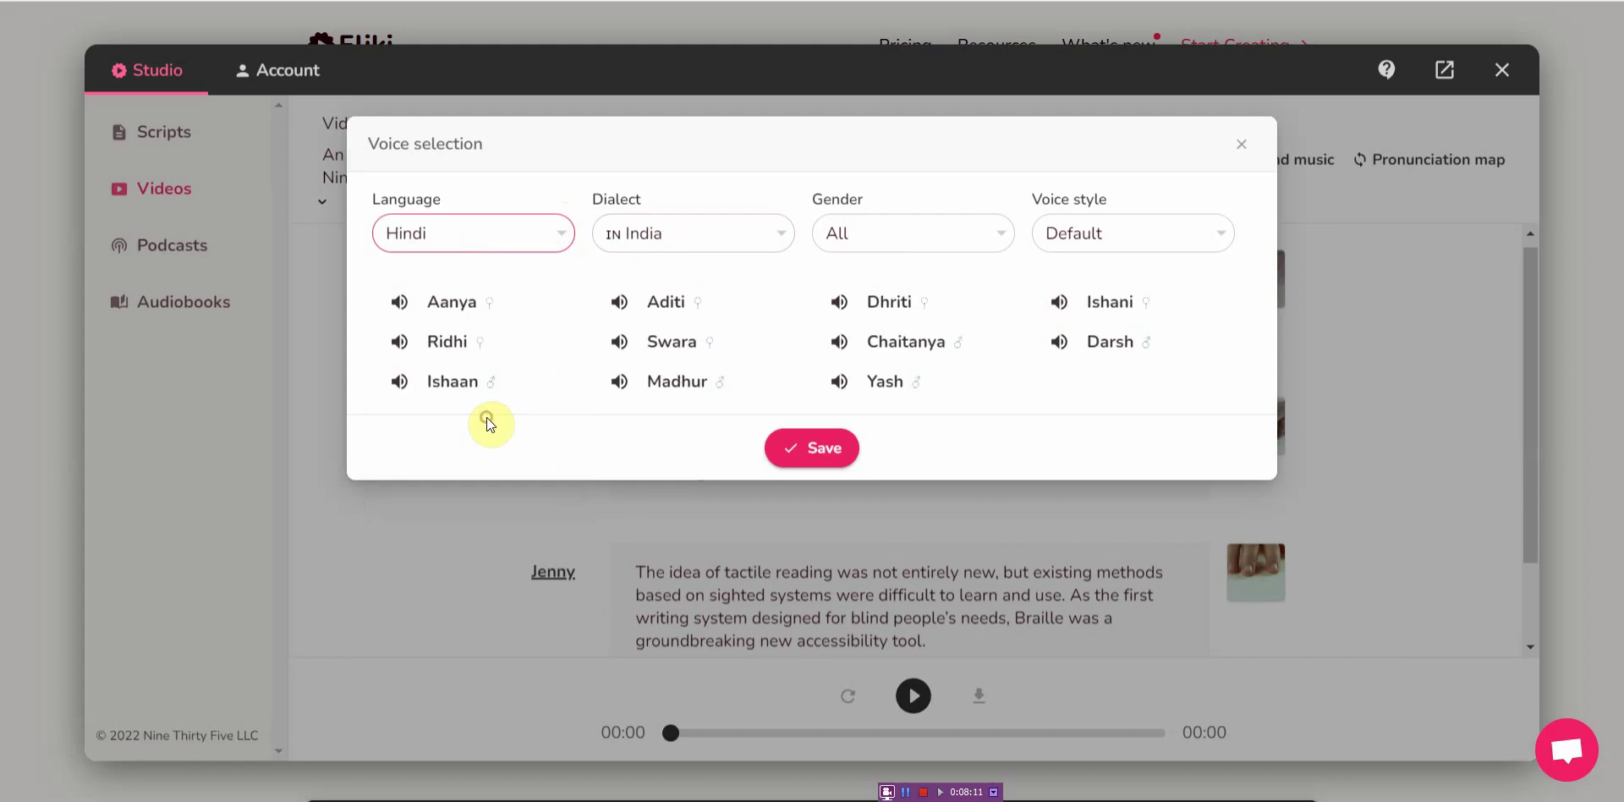
pyautogui.click(399, 308)
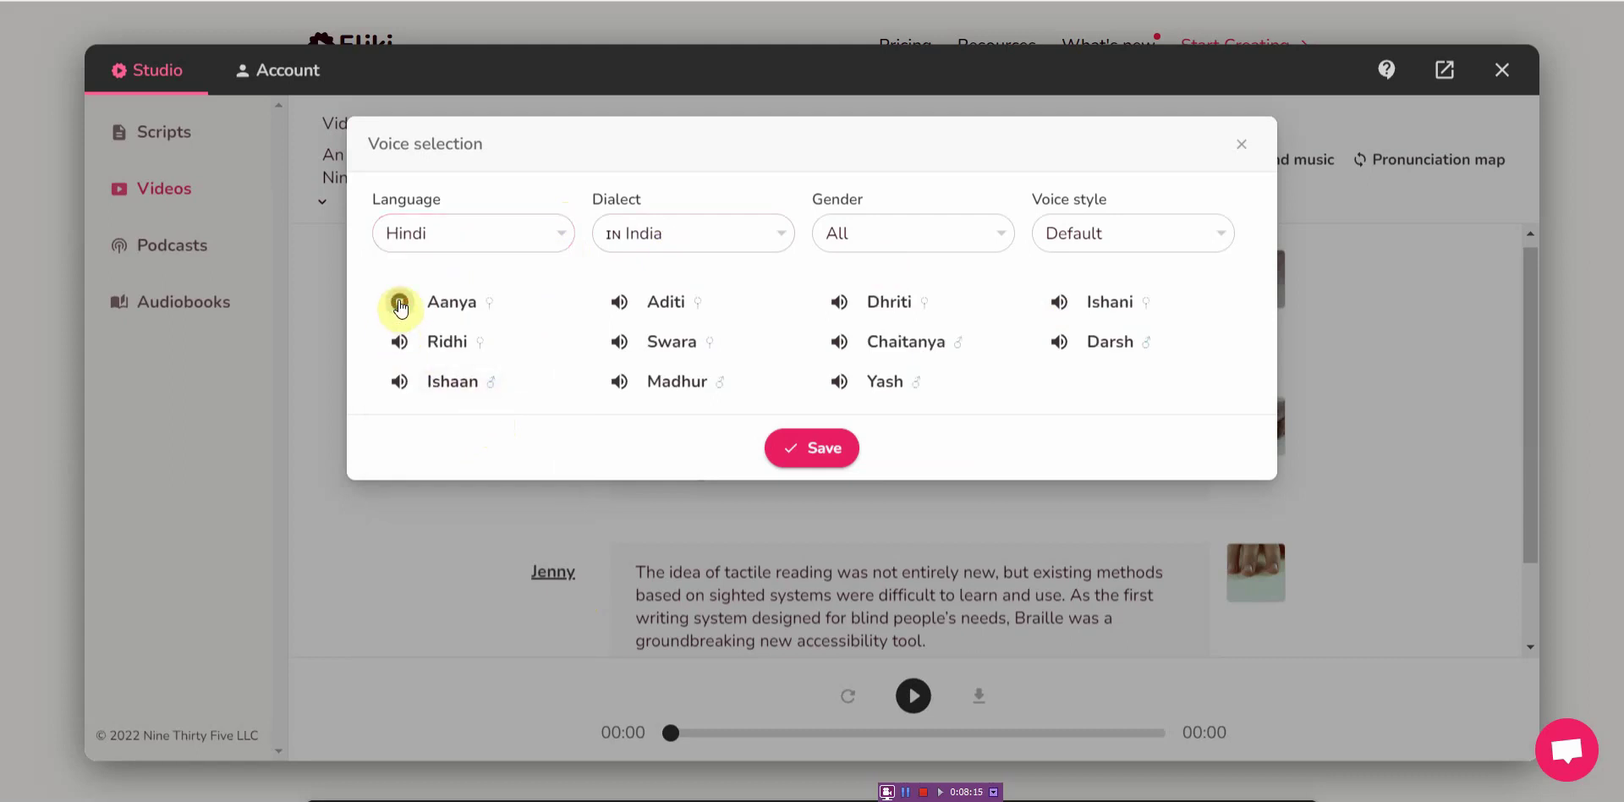
pyautogui.click(619, 302)
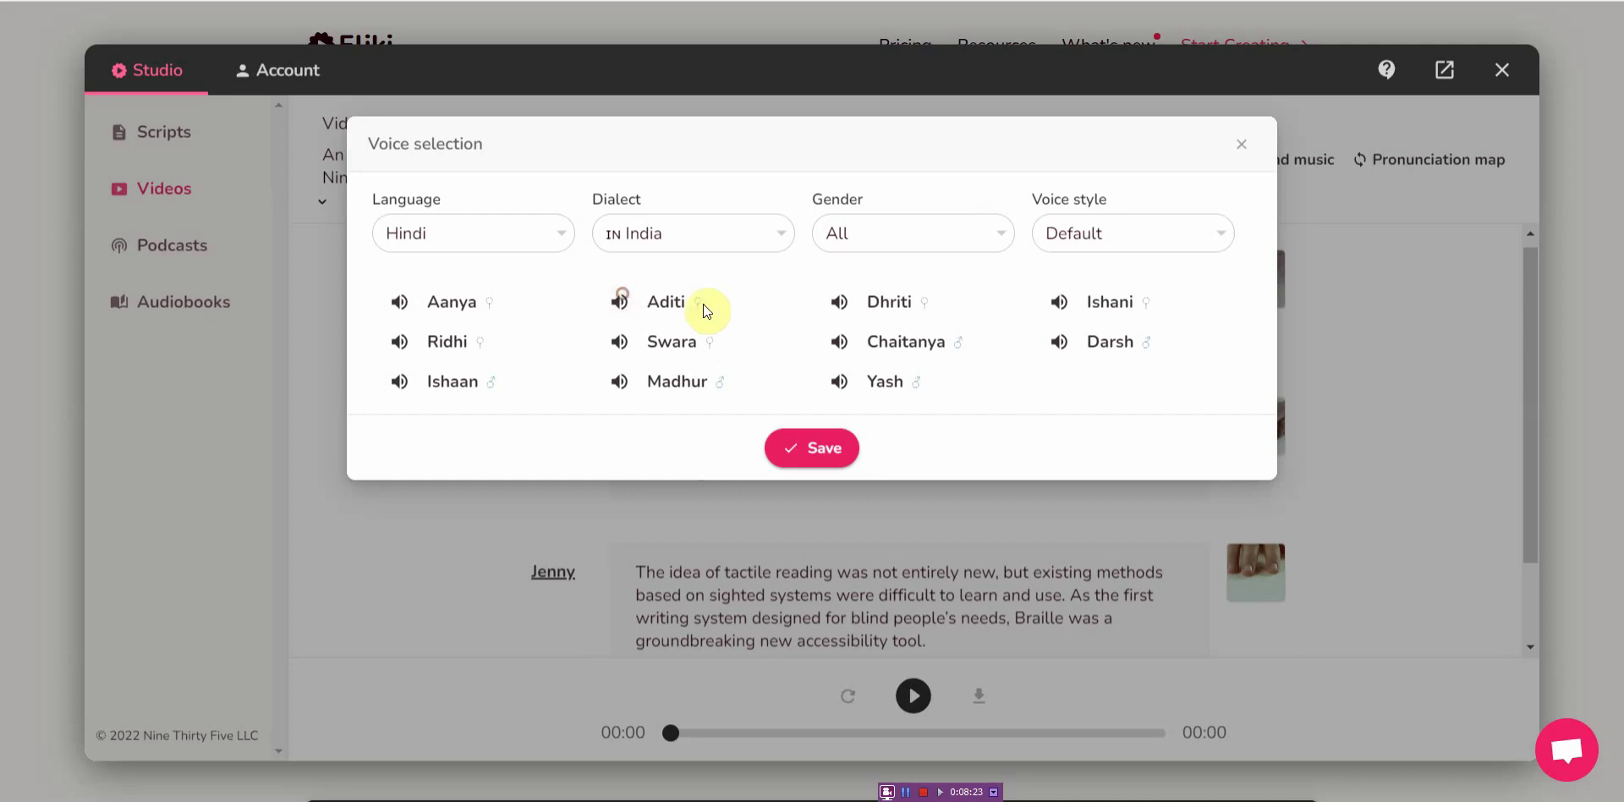
pyautogui.click(836, 343)
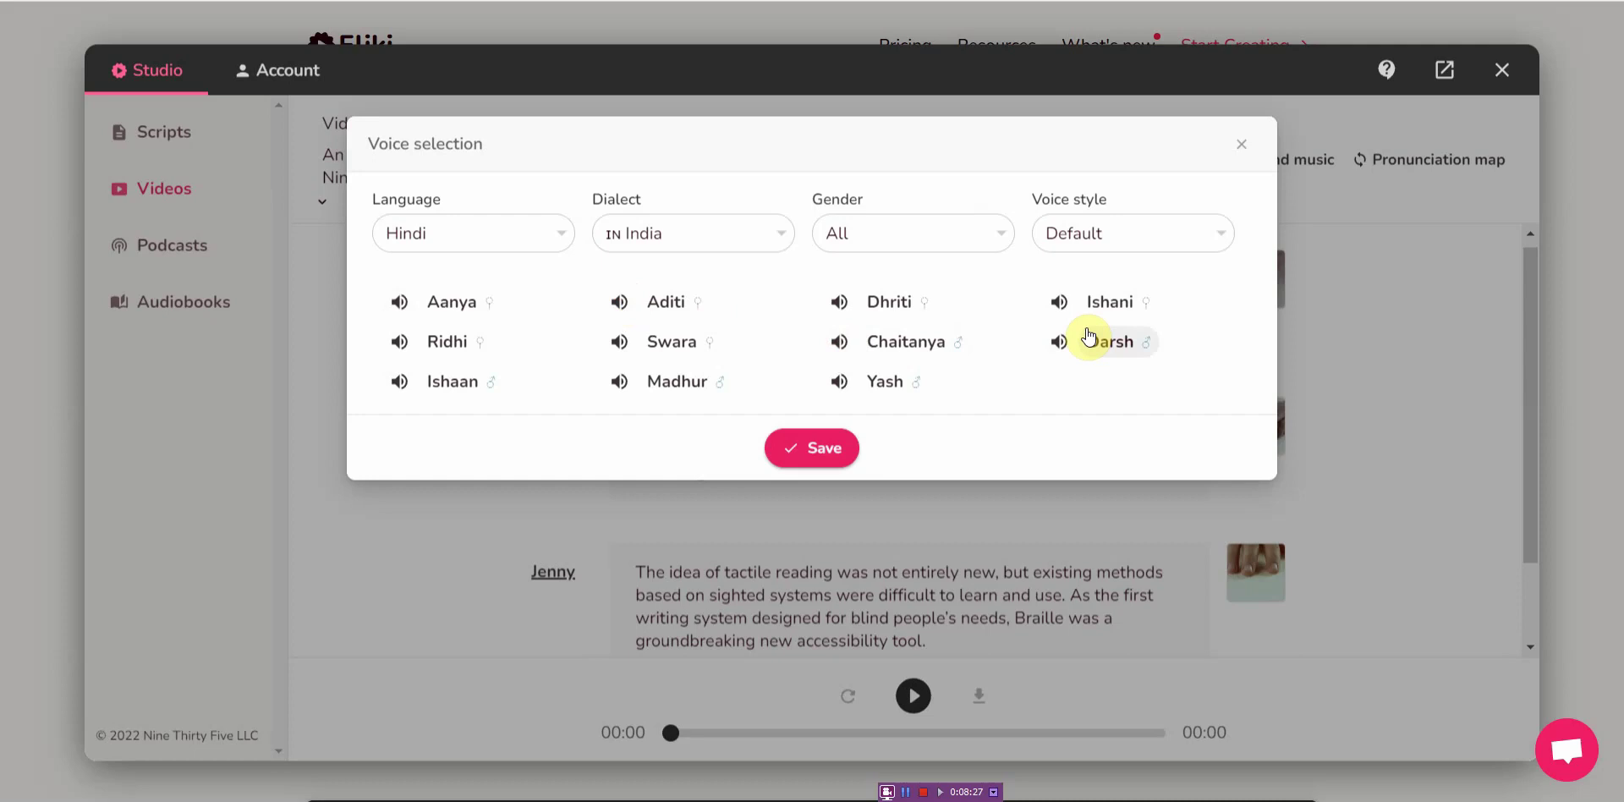
pyautogui.click(1060, 343)
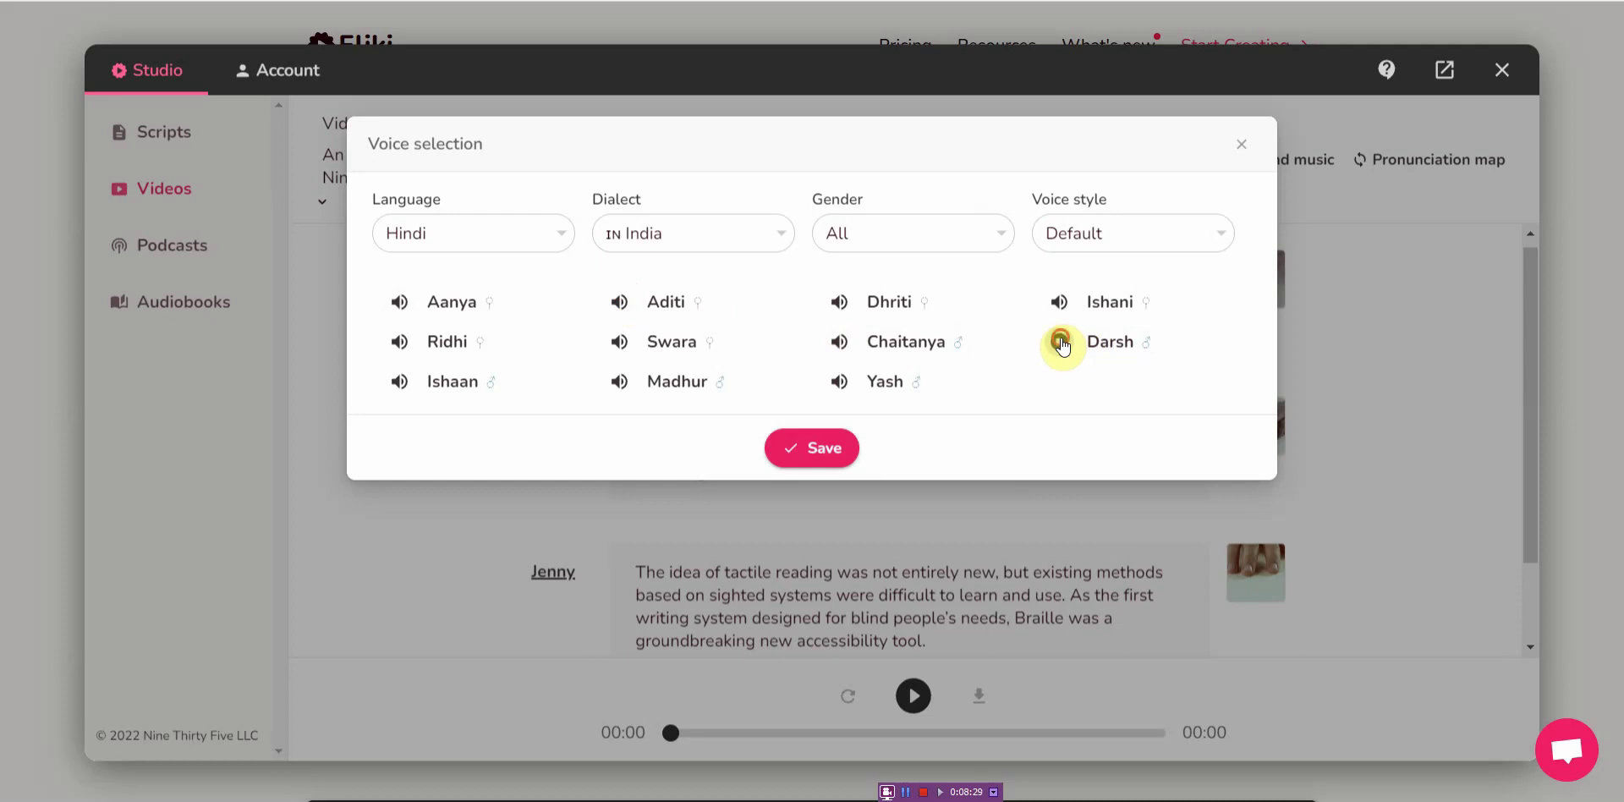
pyautogui.click(1241, 148)
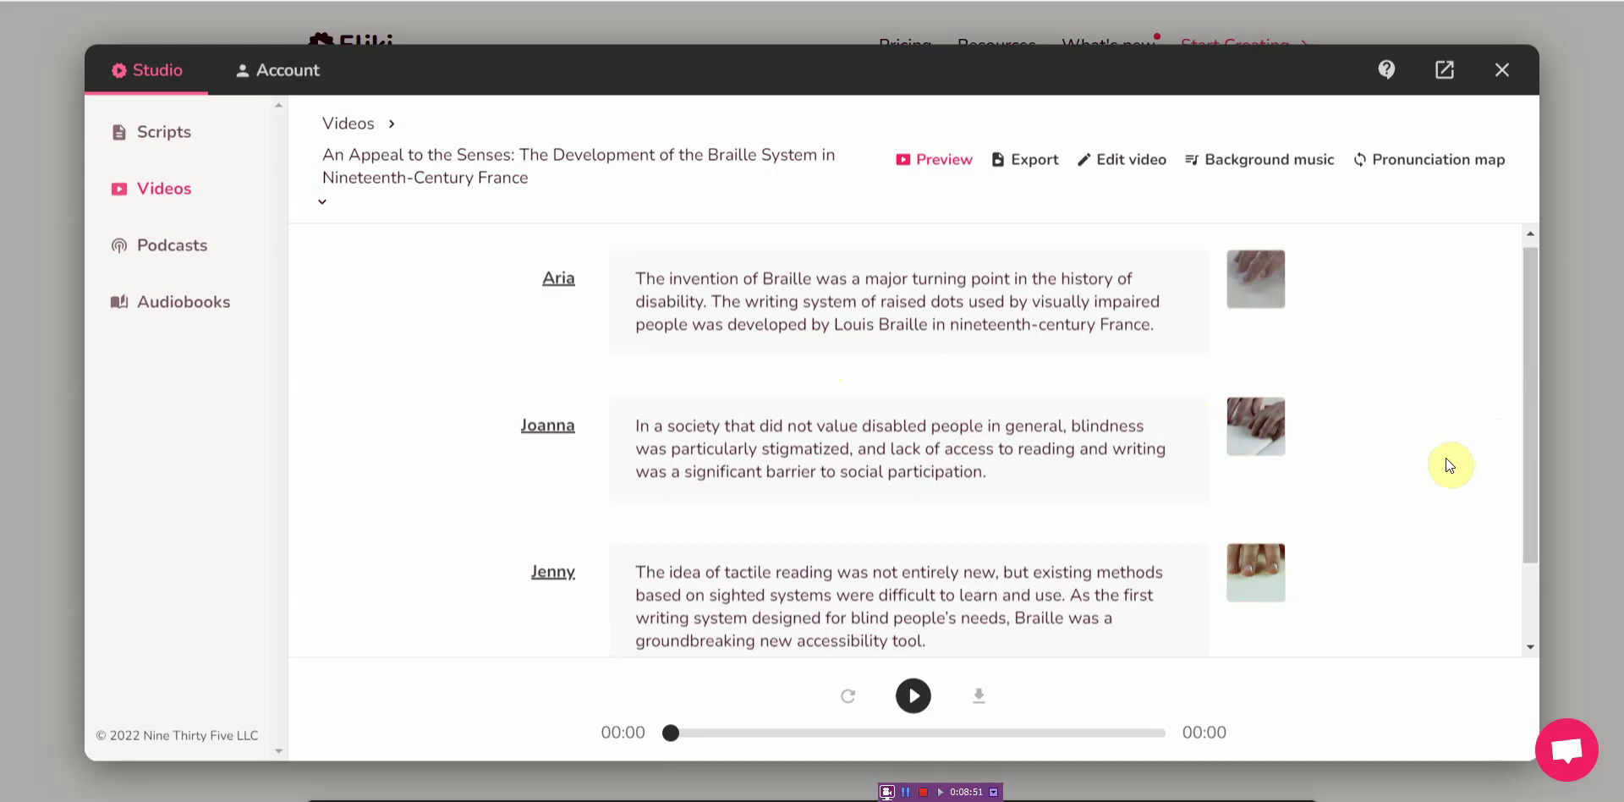
# Play the three-scene video preview and pause it at about 9 seconds.
pyautogui.moveTo(1524, 474); pyautogui.dragTo(1520, 550)
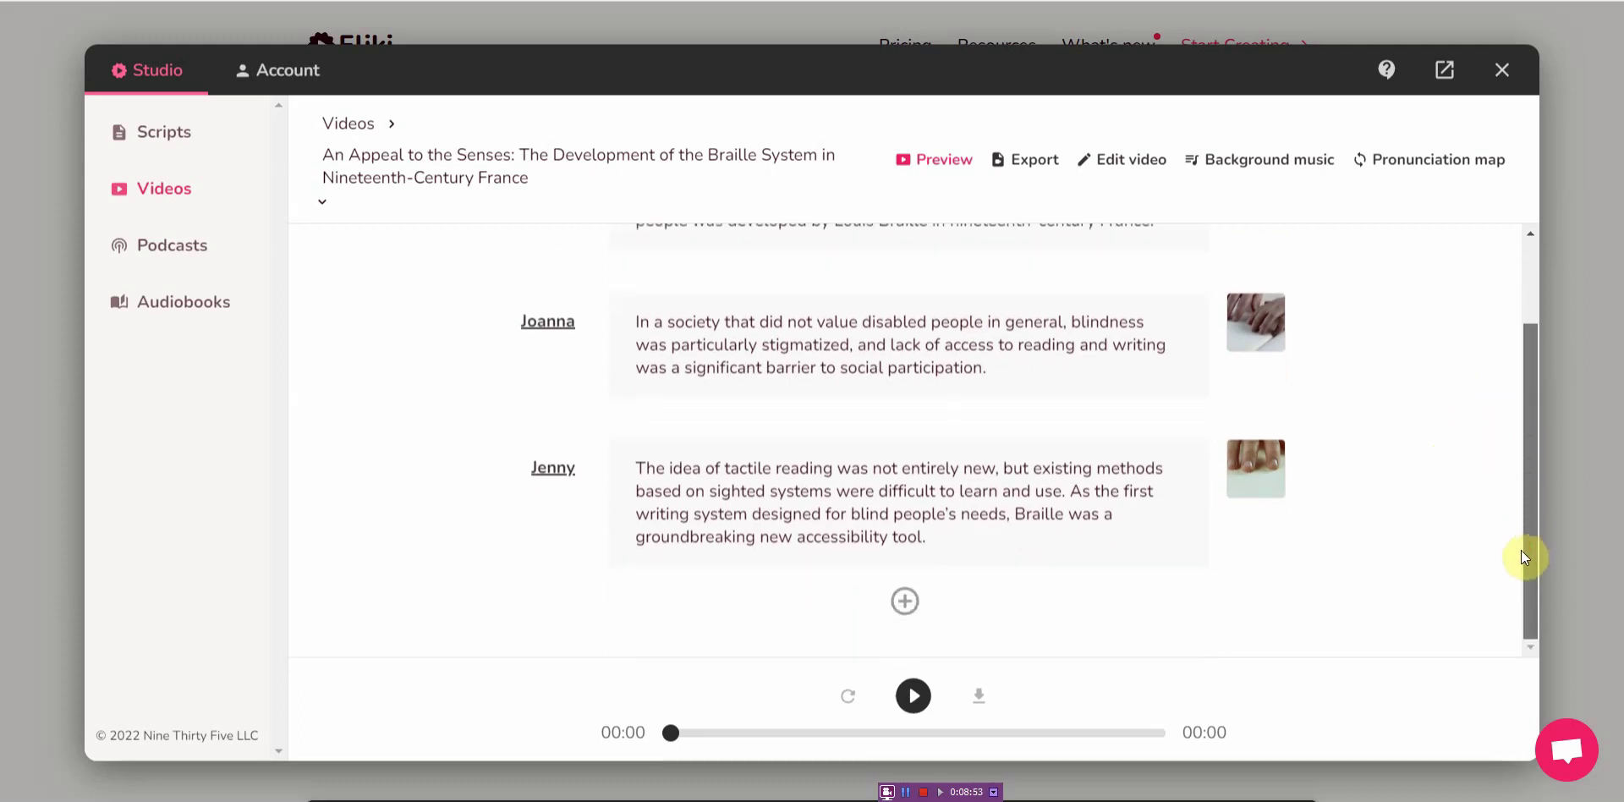
pyautogui.click(915, 701)
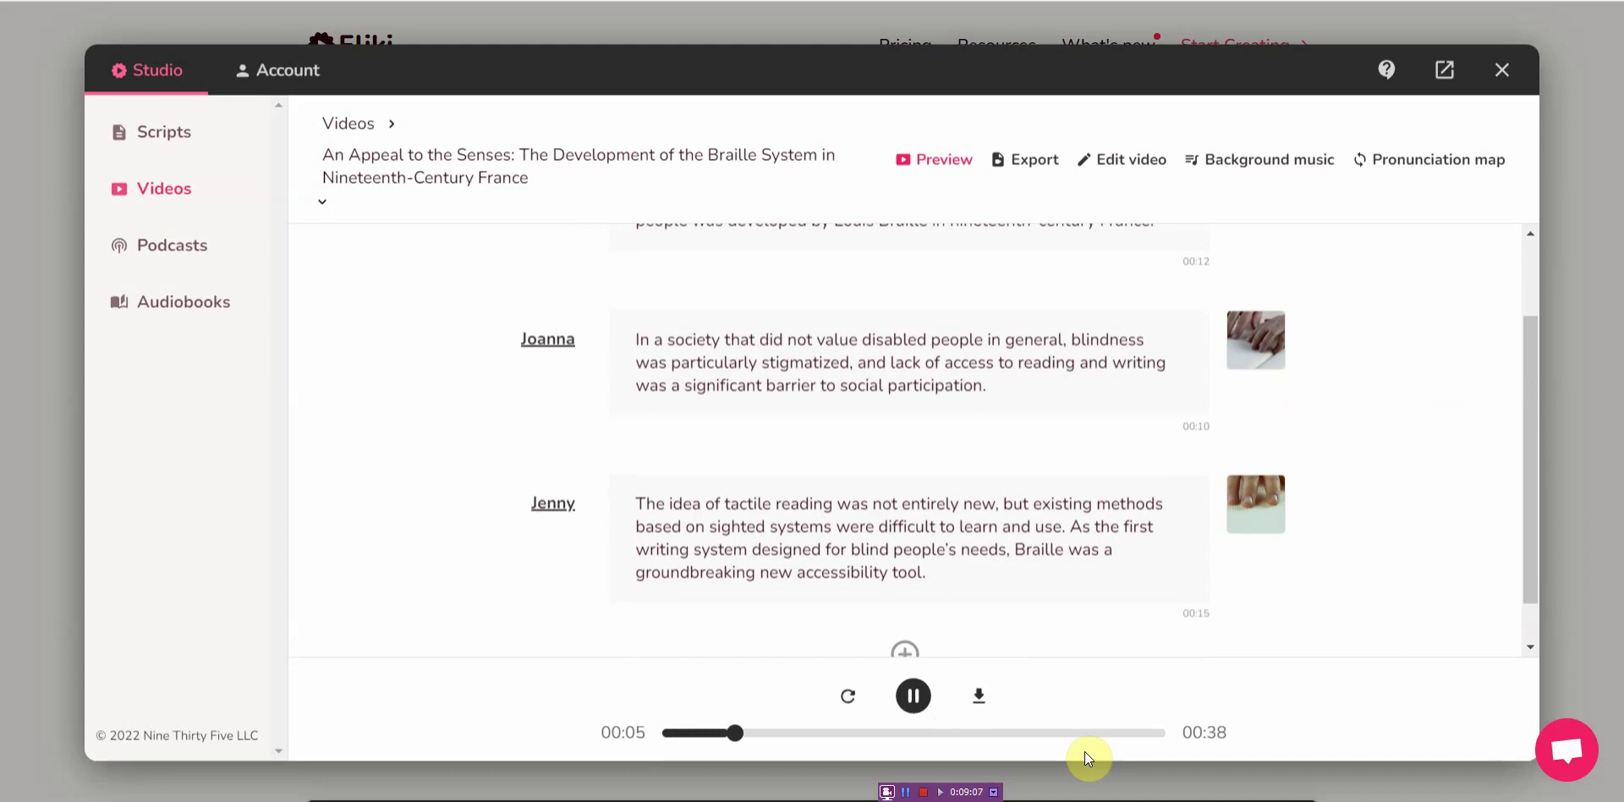
pyautogui.click(914, 701)
pyautogui.moveTo(1531, 560); pyautogui.dragTo(1494, 434)
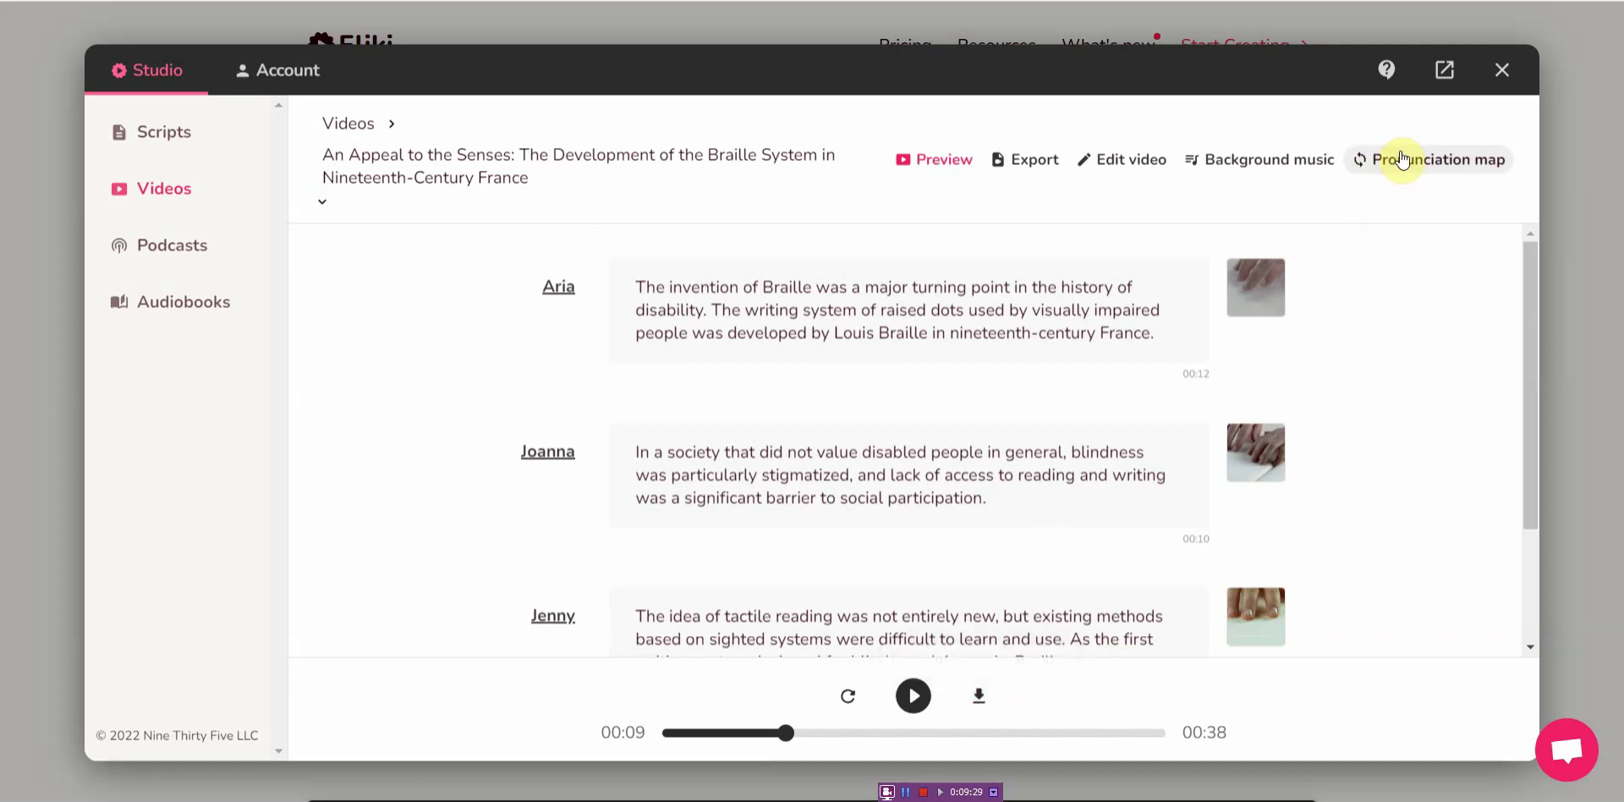
# Add an empty section after Jenny's paragraph.
pyautogui.moveTo(1528, 279); pyautogui.dragTo(1531, 411)
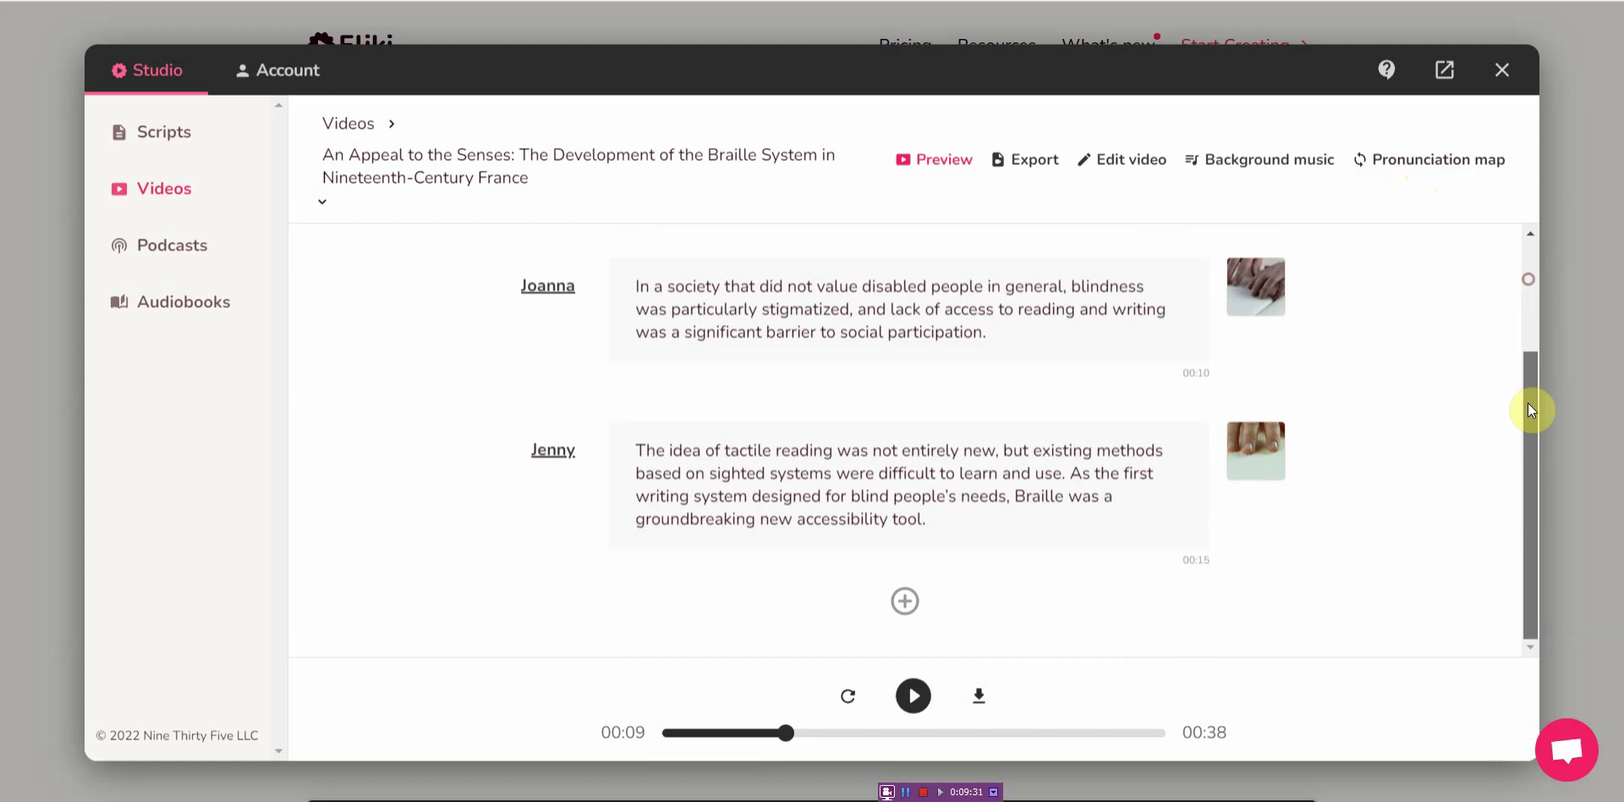
pyautogui.click(905, 603)
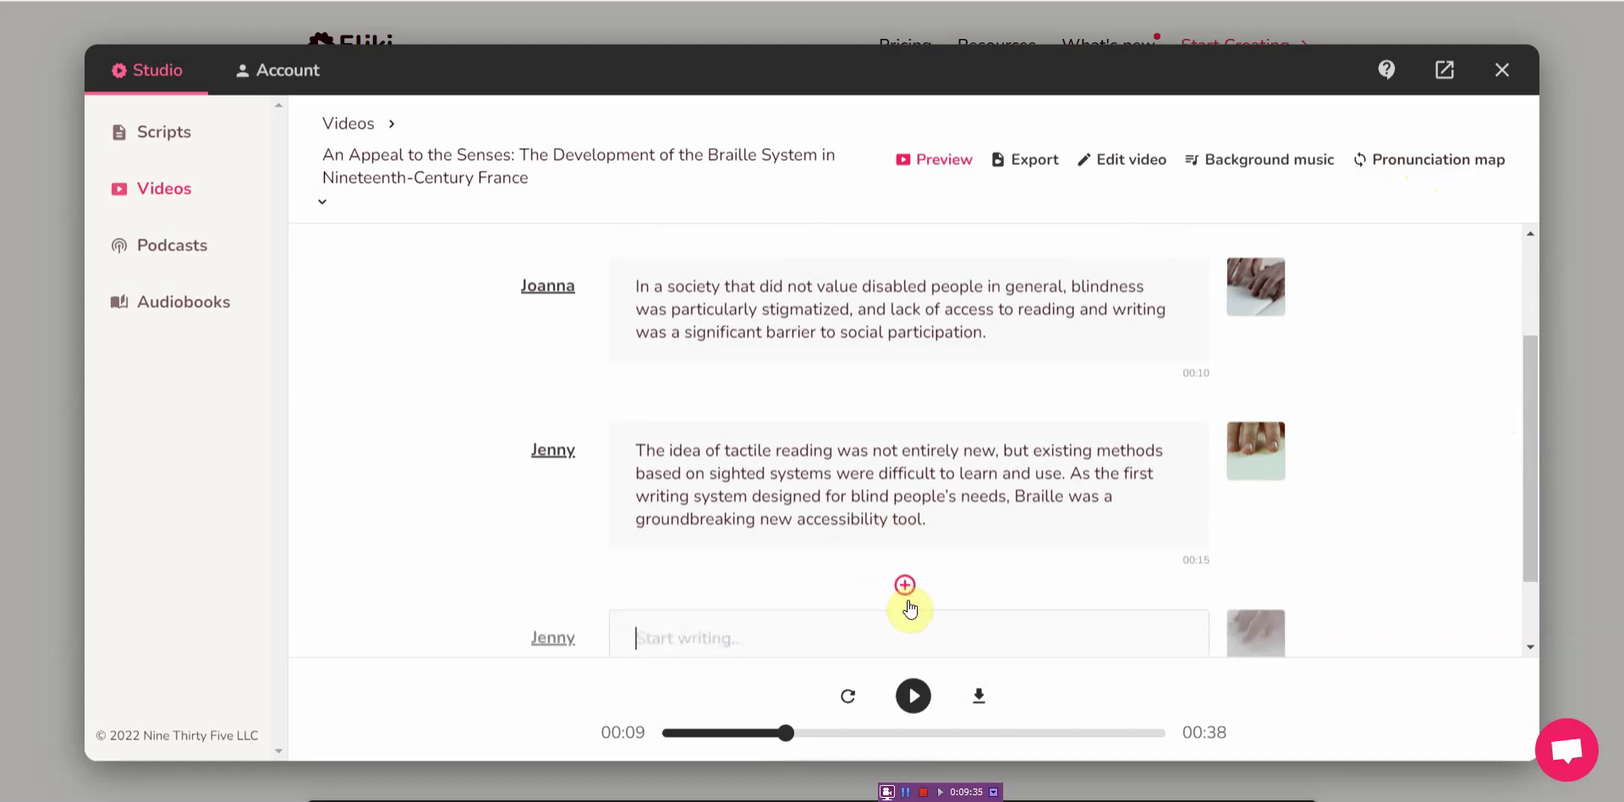
pyautogui.moveTo(1526, 533); pyautogui.dragTo(1532, 562)
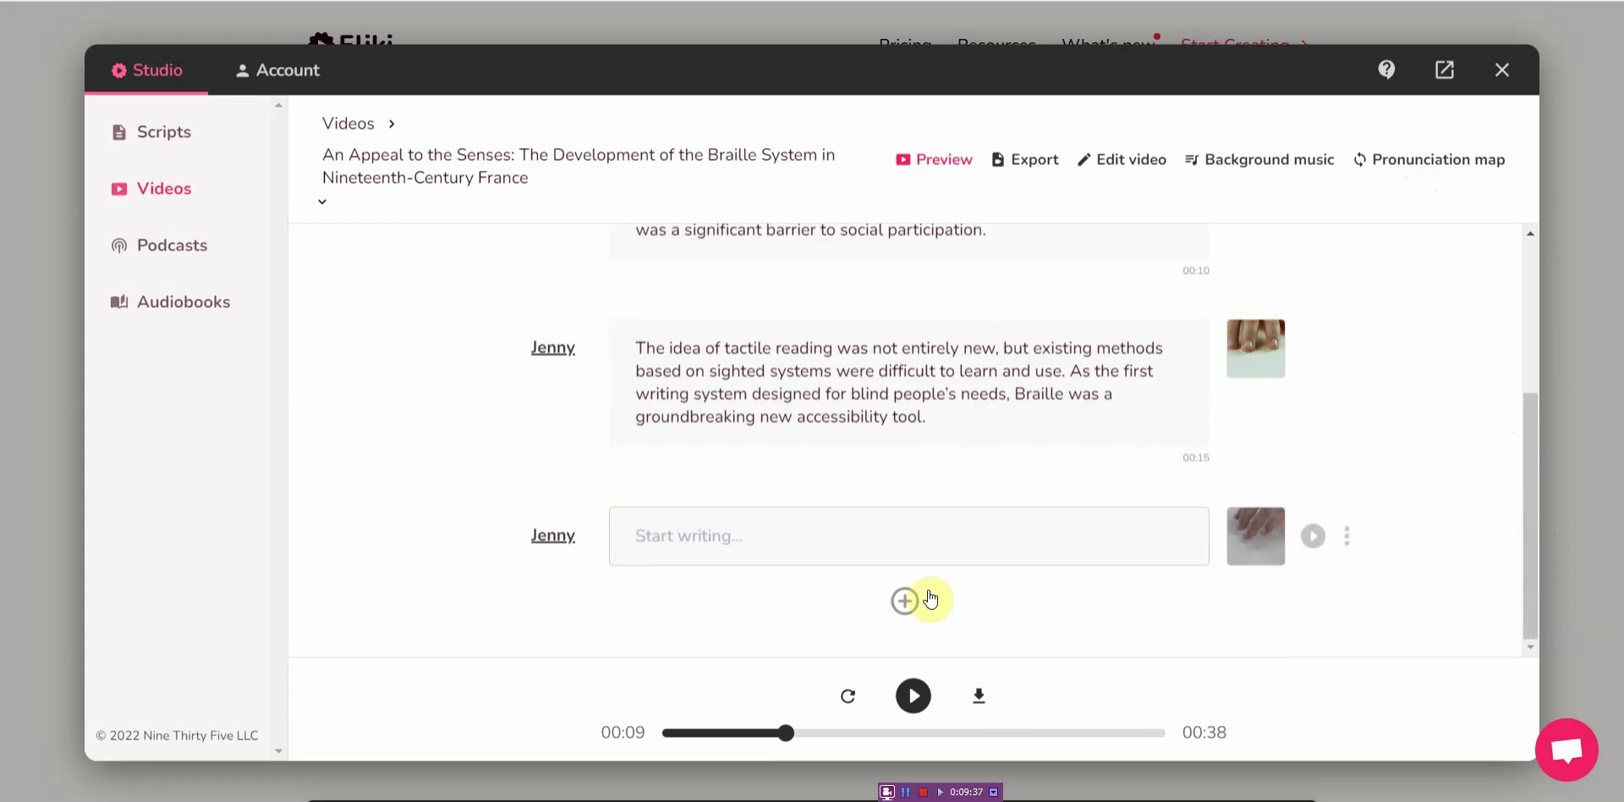
pyautogui.click(1348, 537)
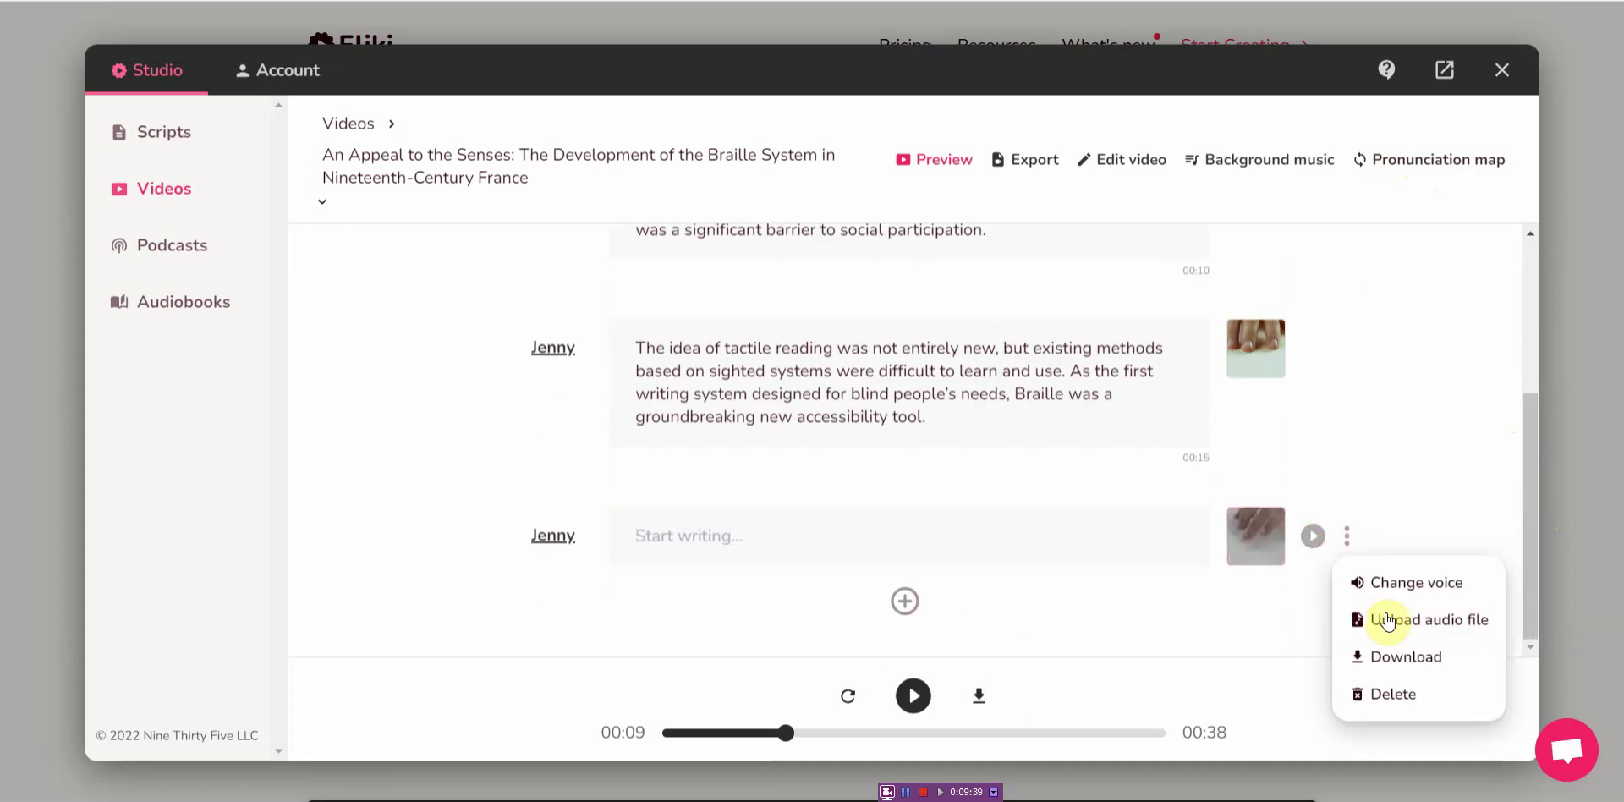
pyautogui.click(1391, 692)
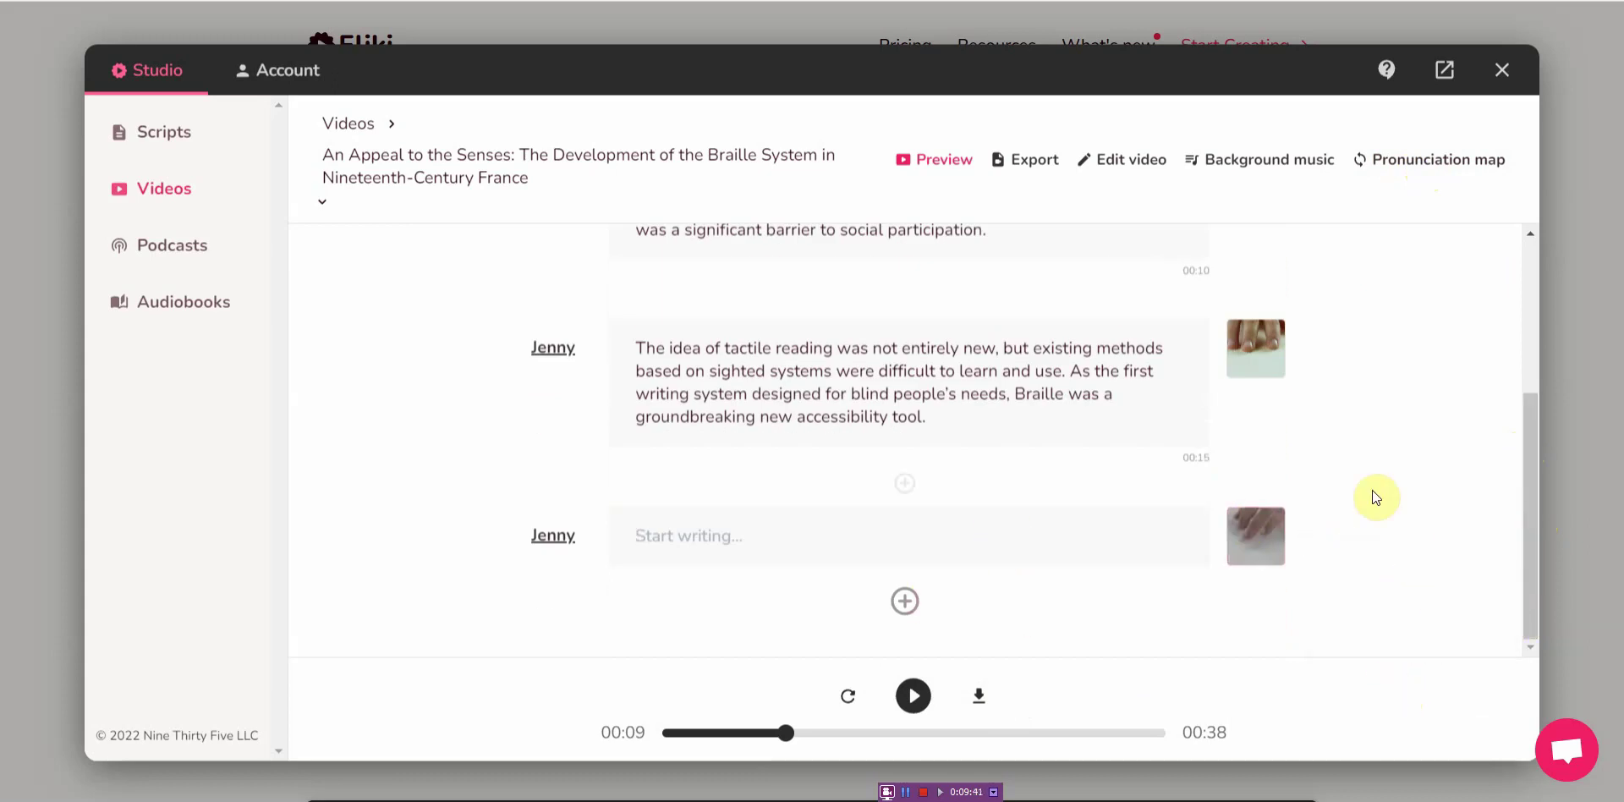
pyautogui.scroll(3, 1357, 478)
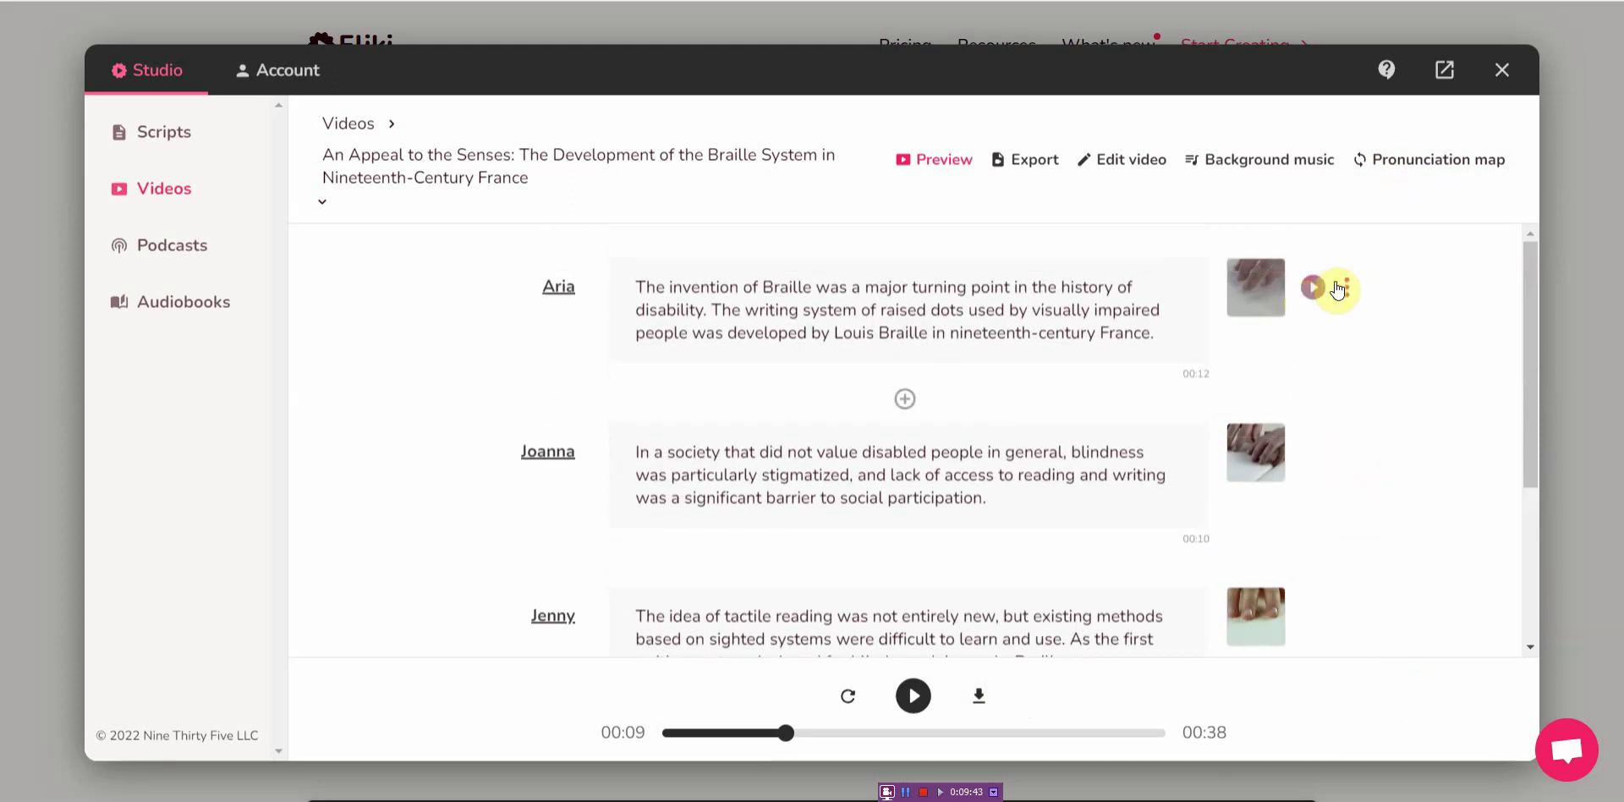
# Download Aria's opening section as fliki-section.mp3 and play it in Groove Music.
pyautogui.click(1345, 286)
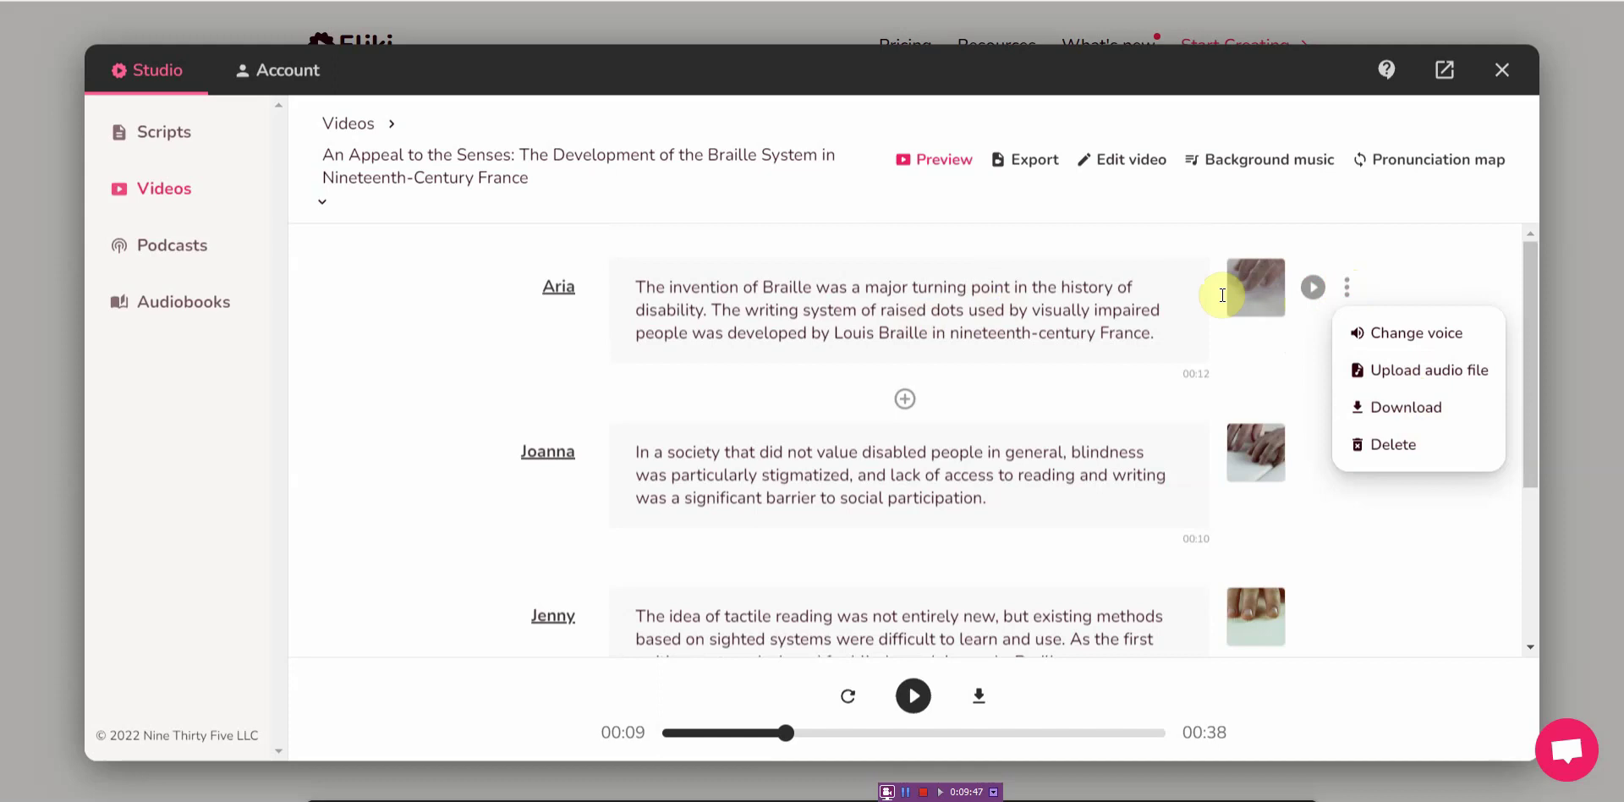
pyautogui.click(1398, 401)
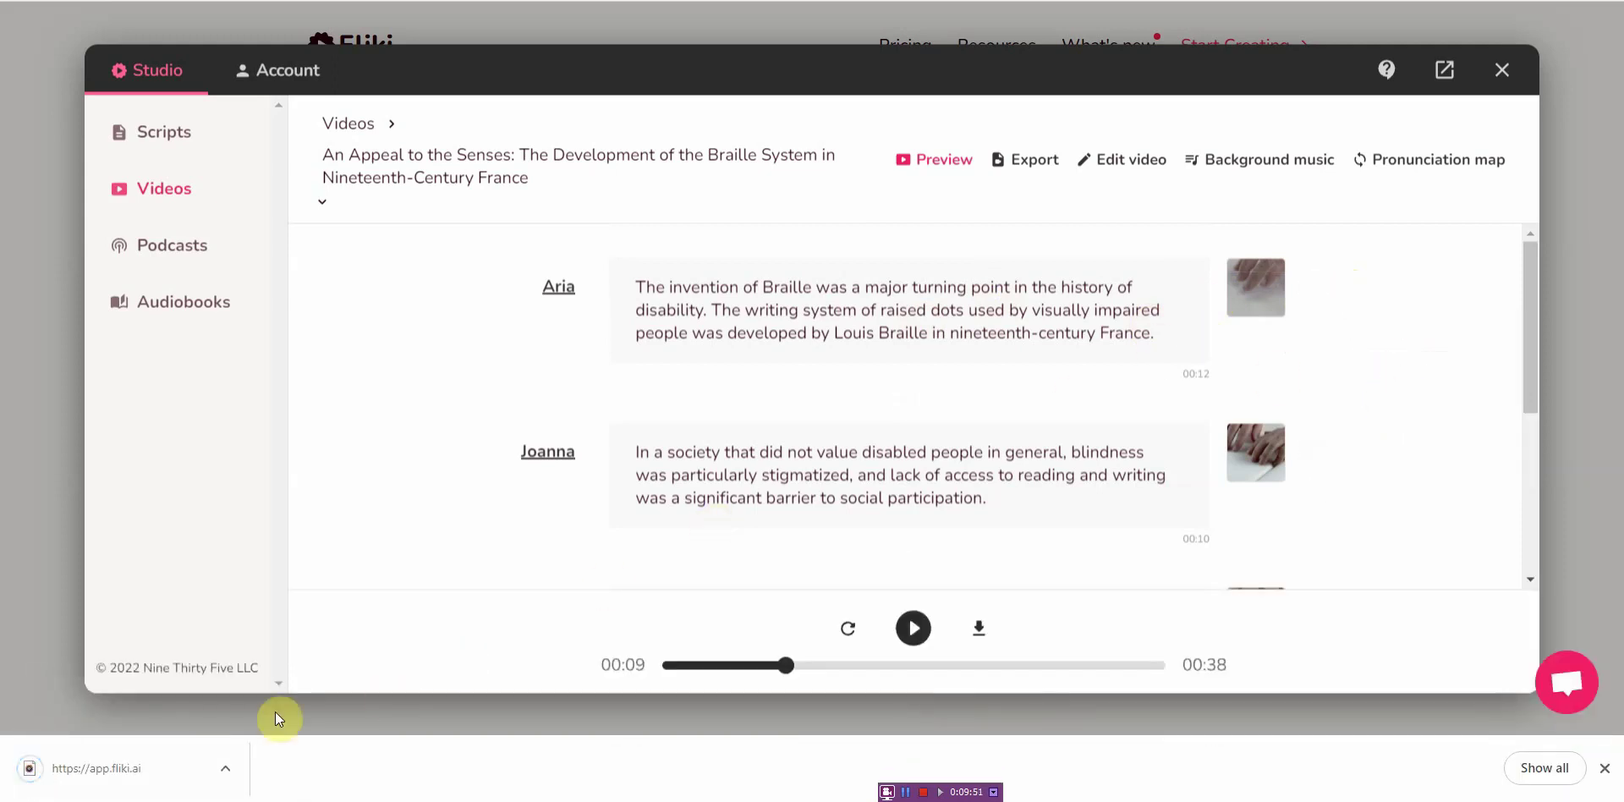
pyautogui.click(119, 777)
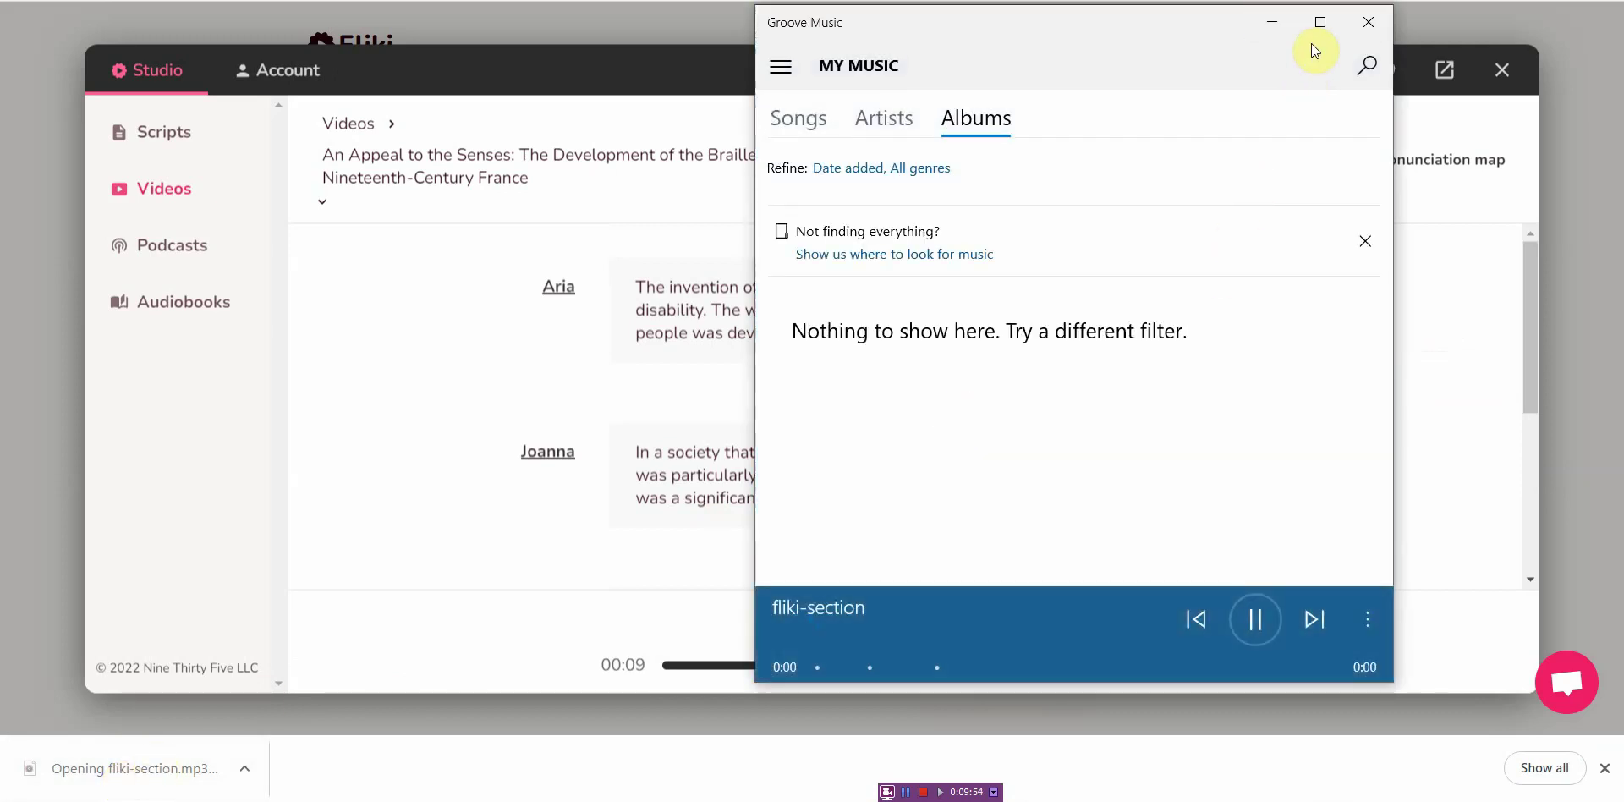
pyautogui.click(1316, 32)
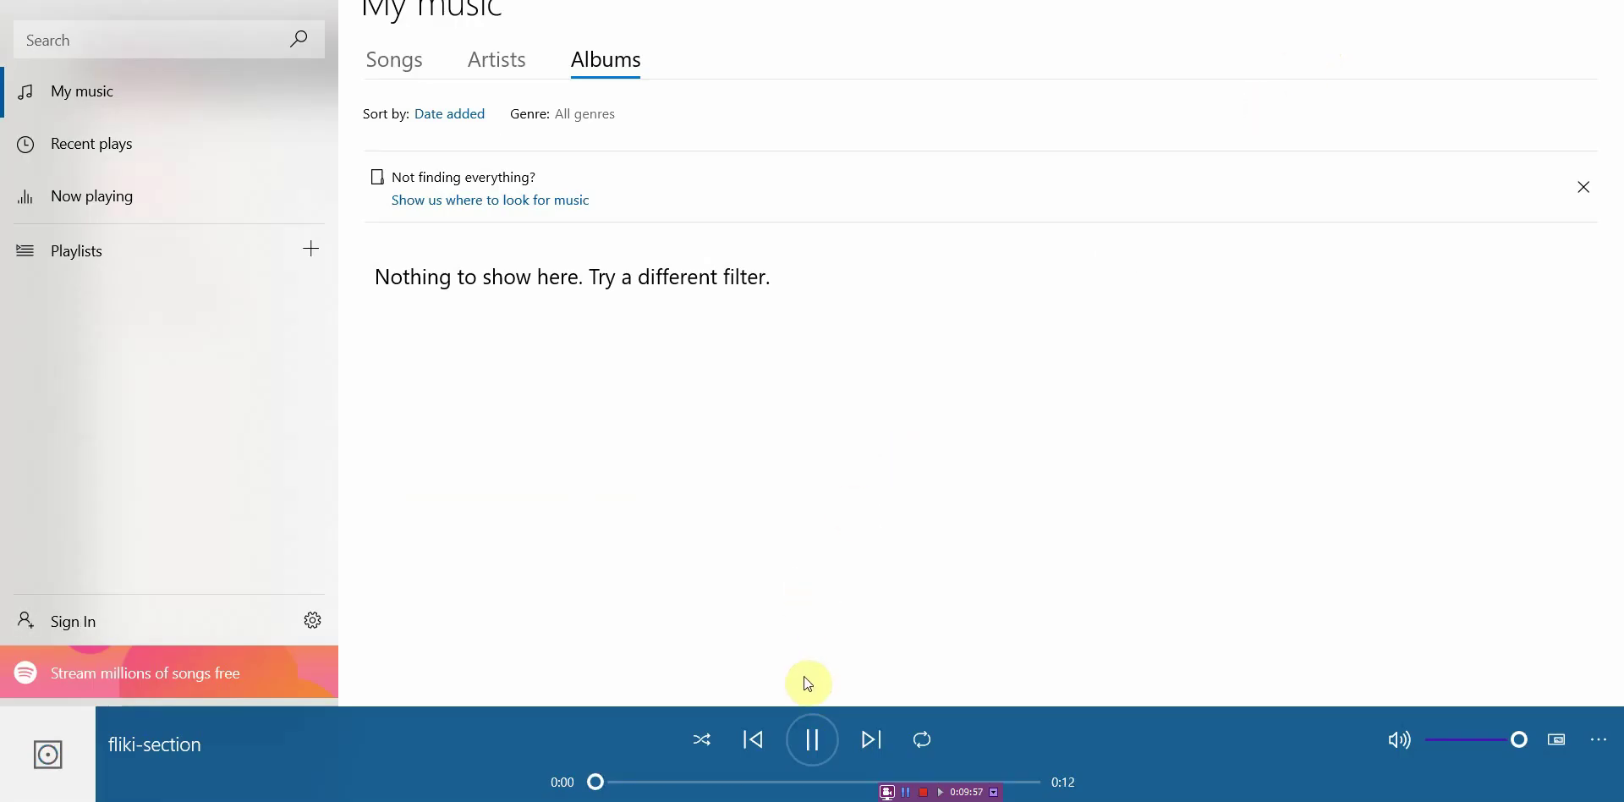
pyautogui.click(812, 738)
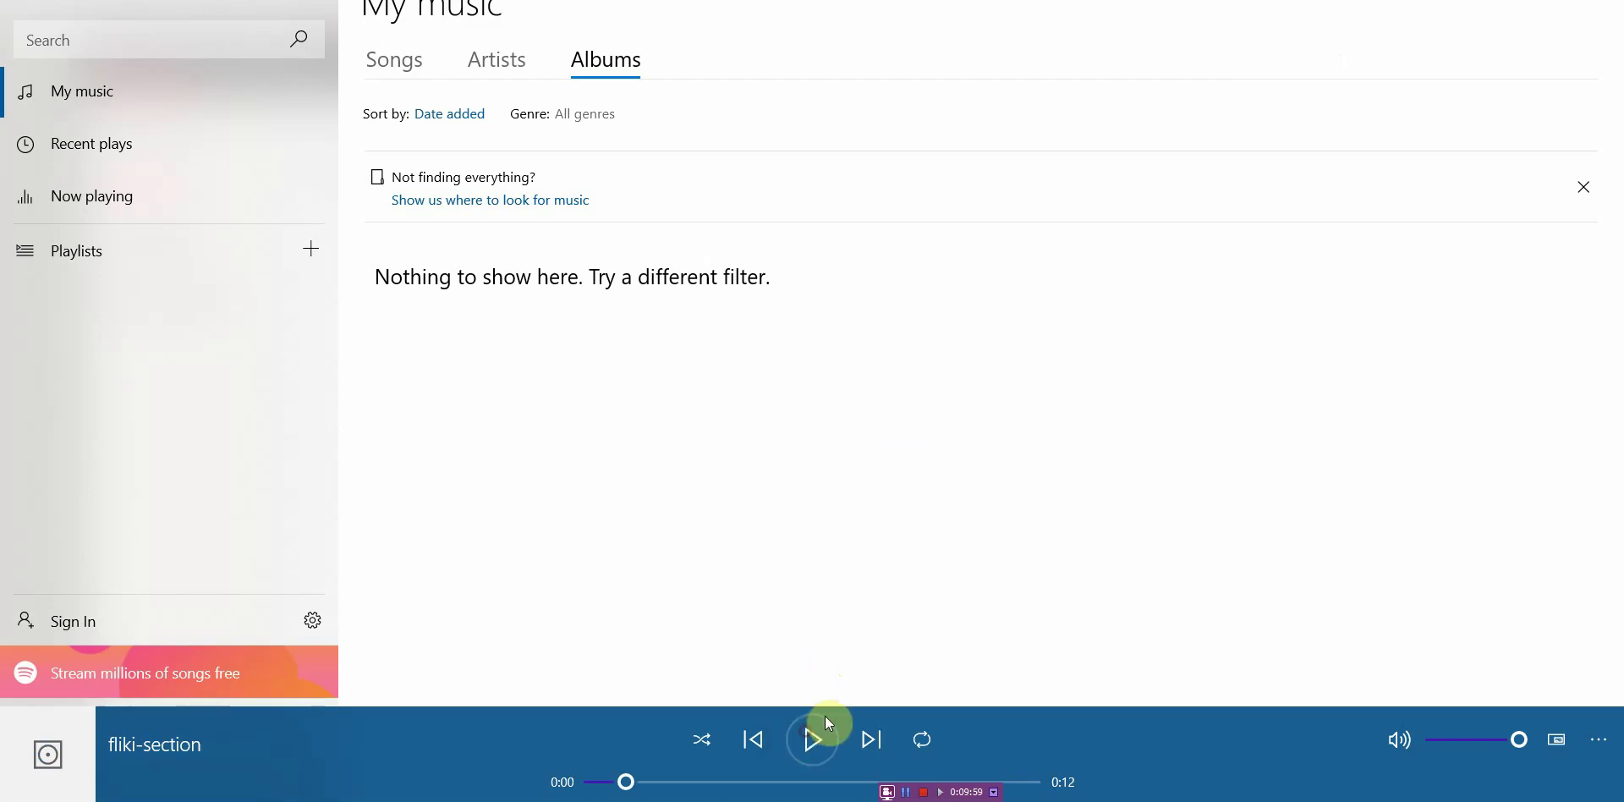
pyautogui.hotkey('alt', 'F4')
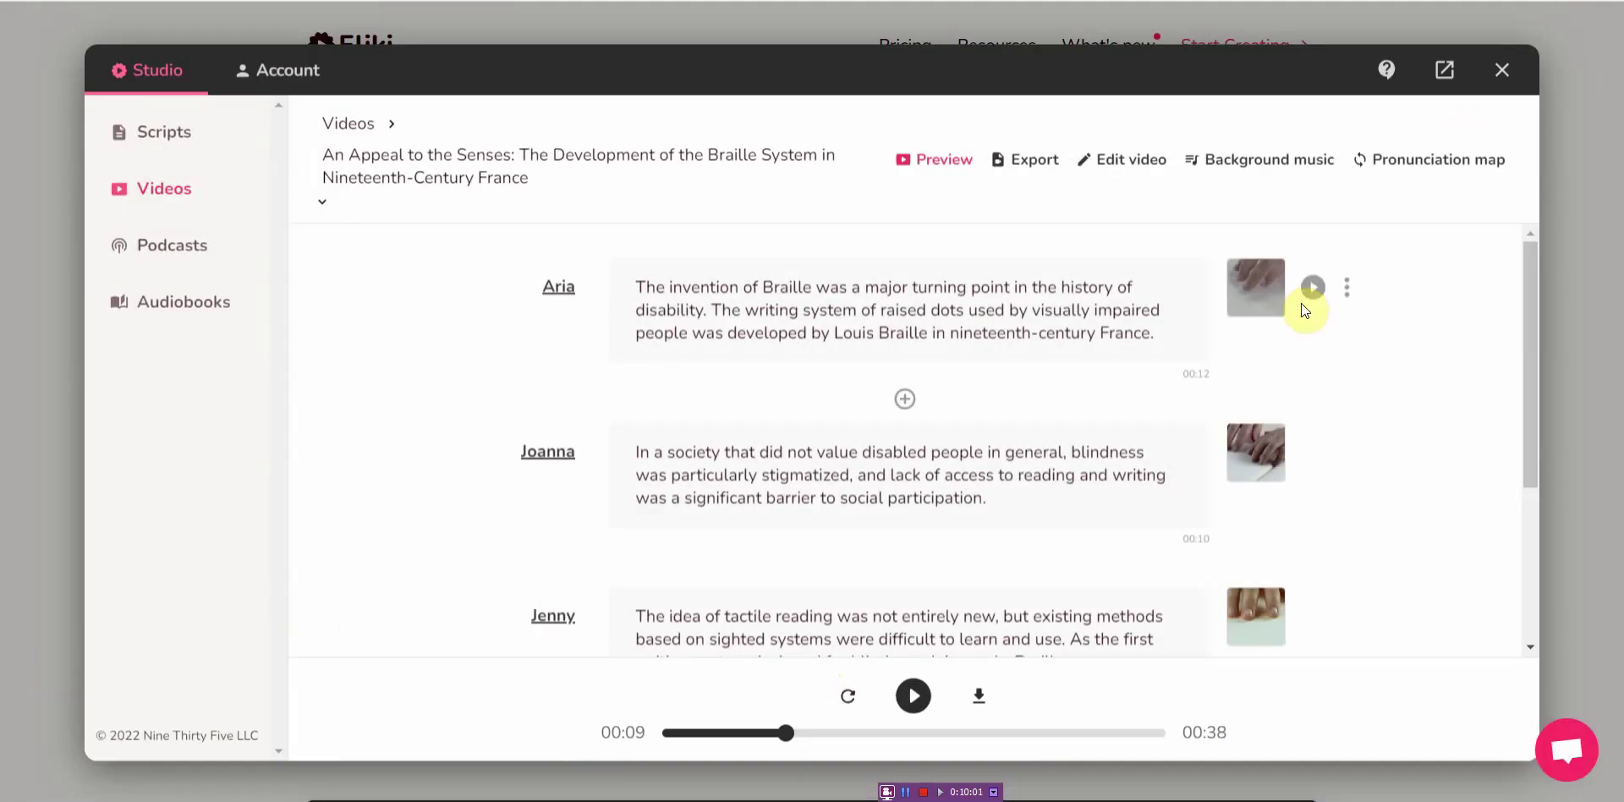
# Save the video settings with subtitles on and download the full 38-second narration as MP3.
pyautogui.click(1121, 165)
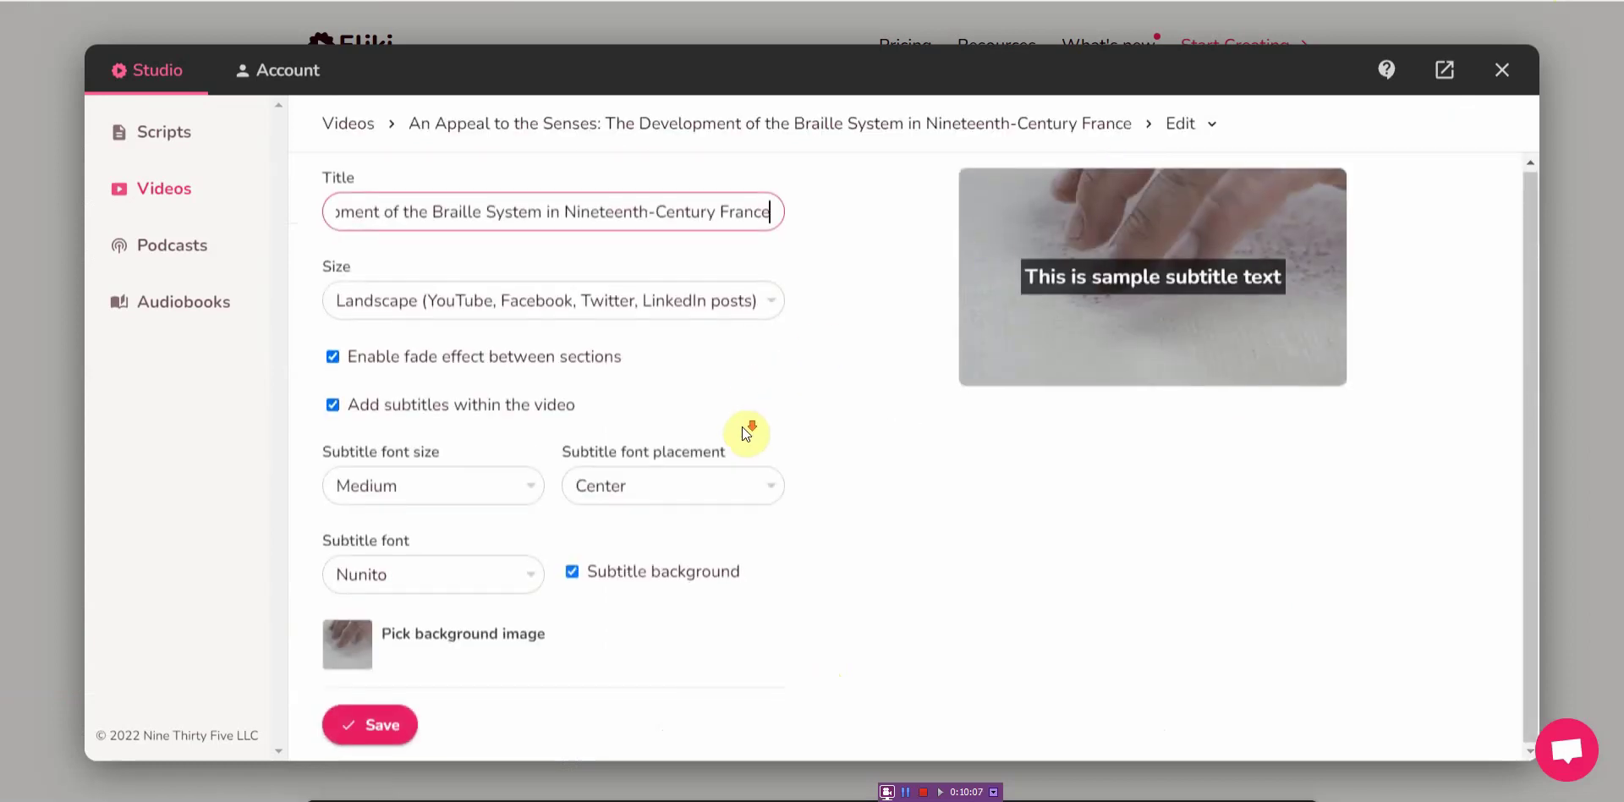
pyautogui.click(387, 727)
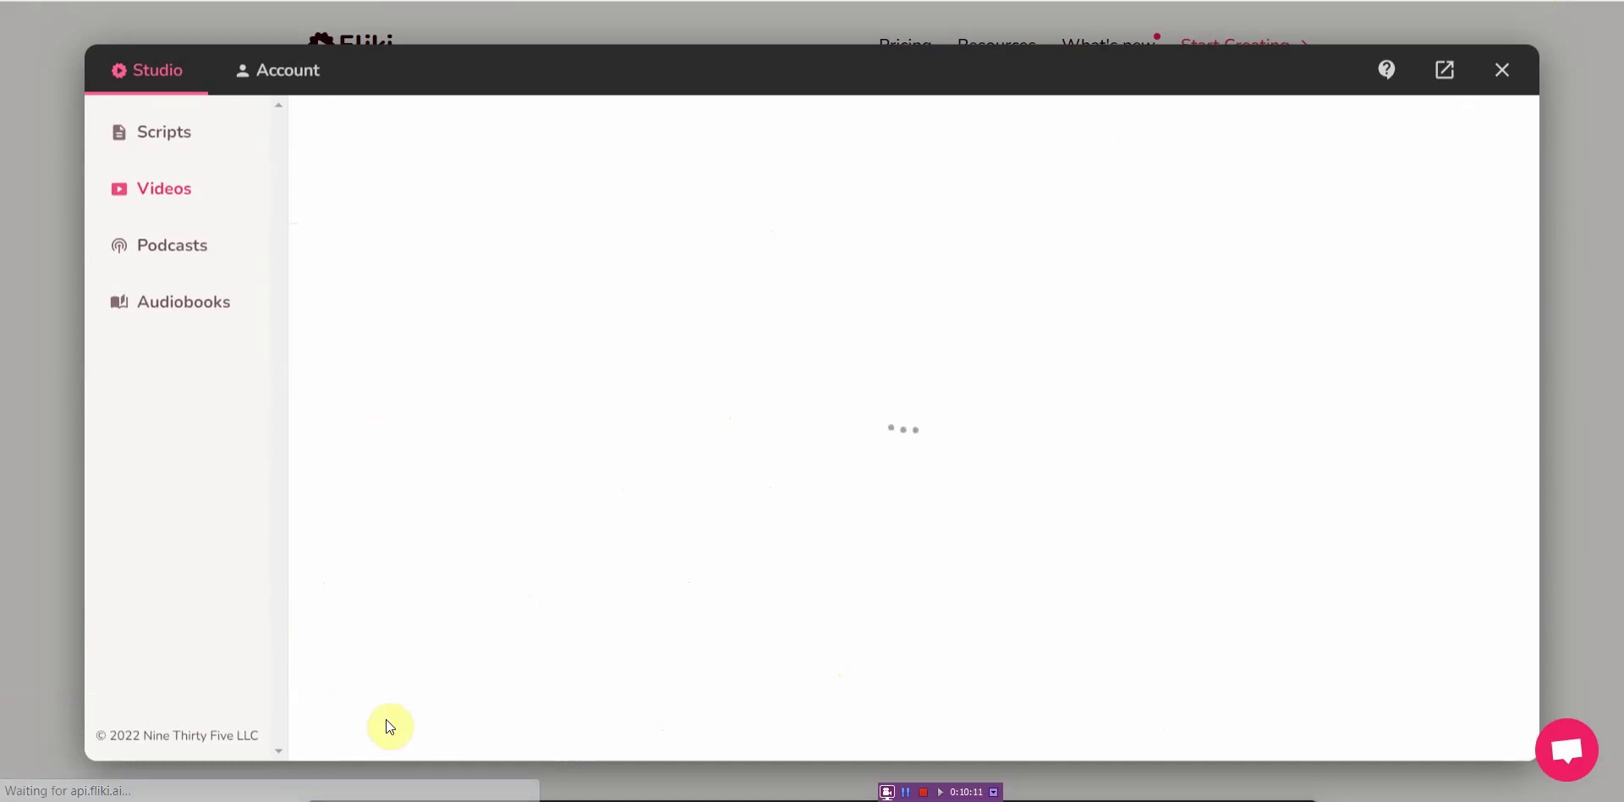
pyautogui.scroll(-2, 1080, 279)
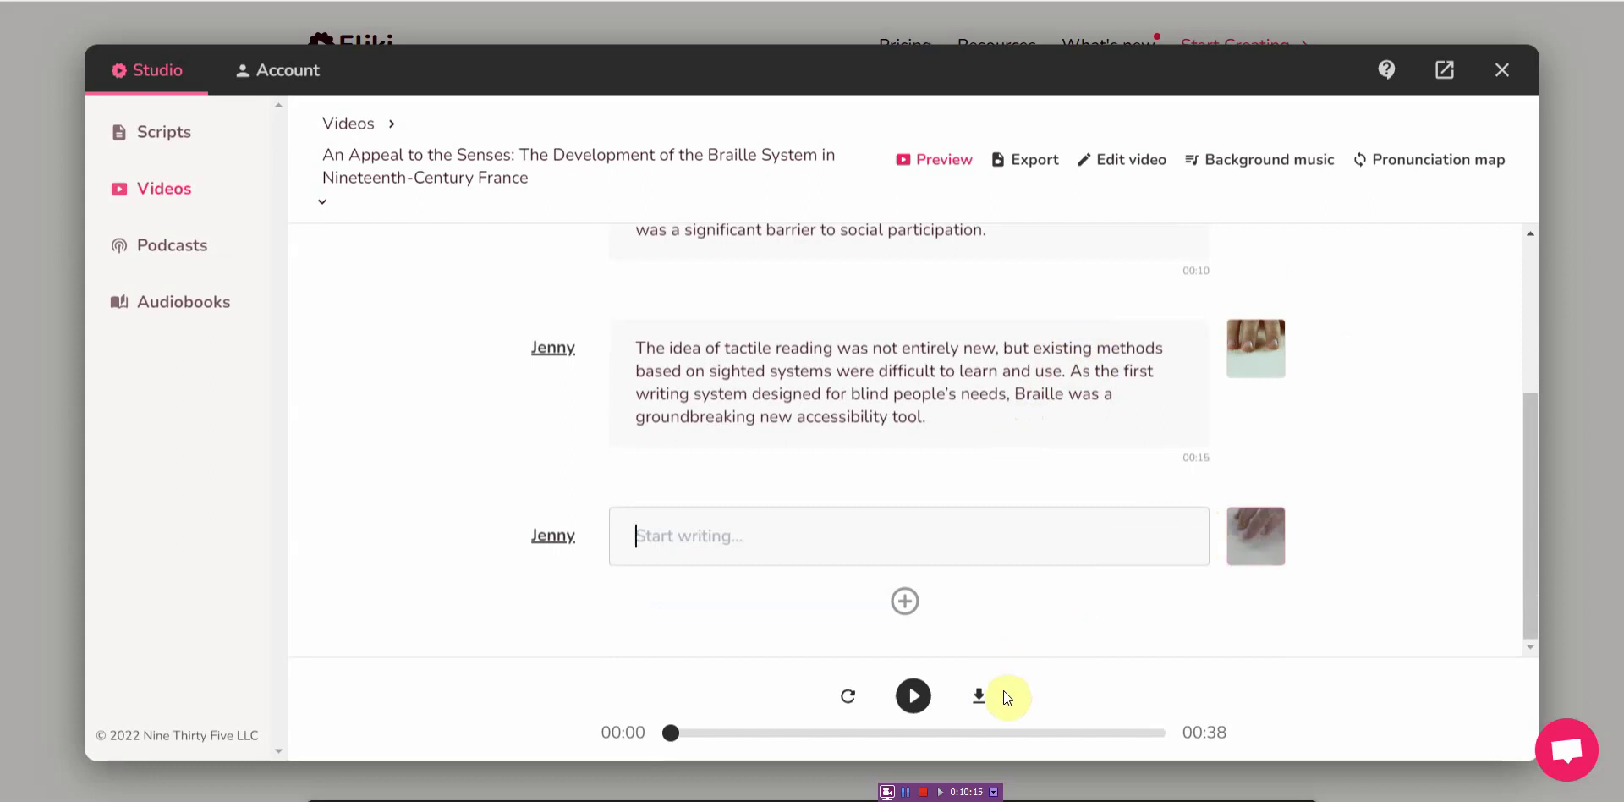
pyautogui.click(976, 698)
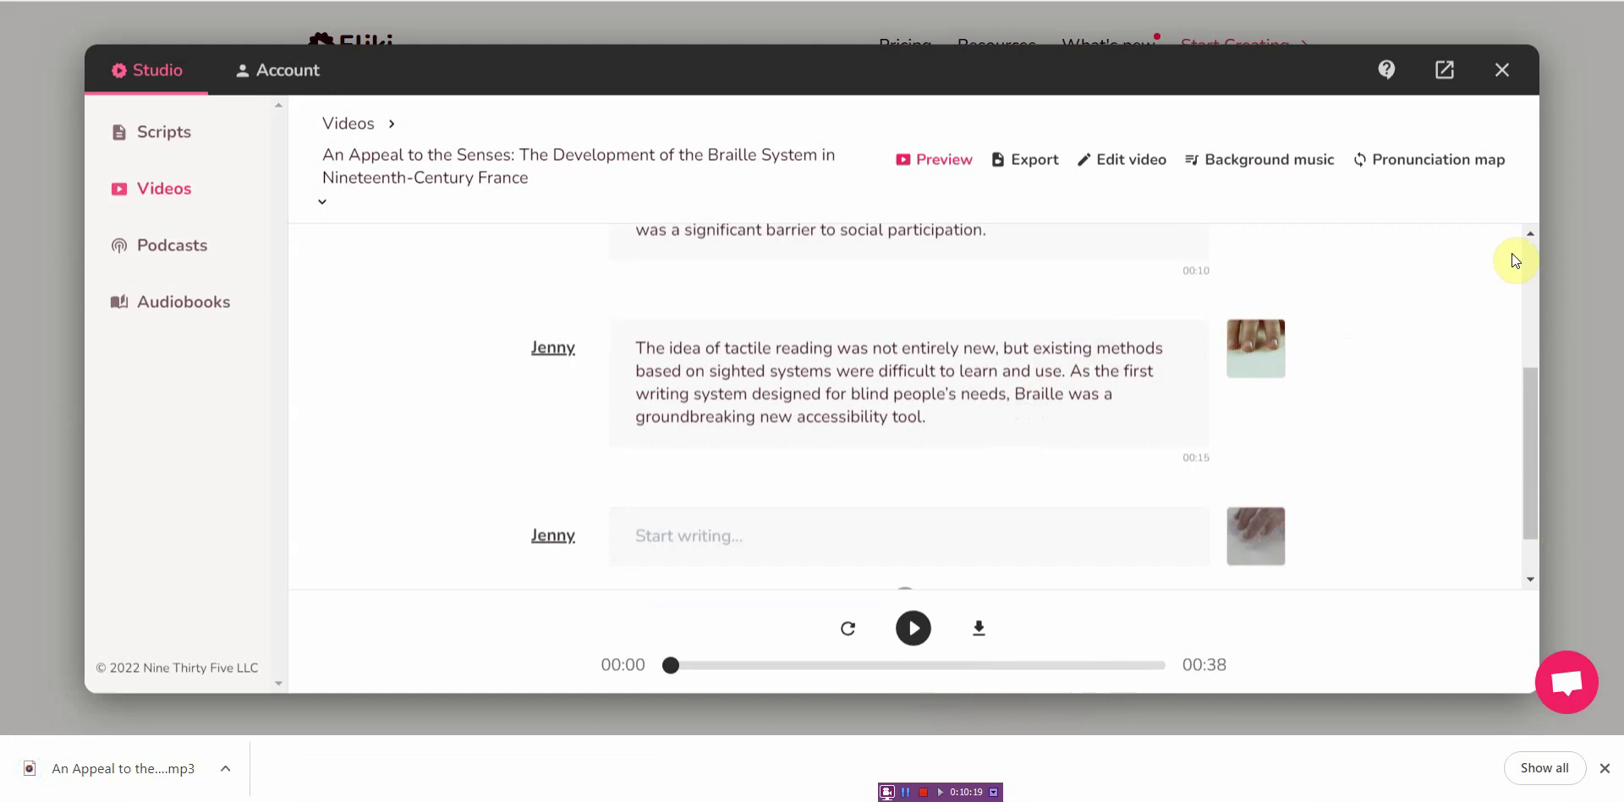
pyautogui.scroll(-1, 1536, 423)
pyautogui.moveTo(1544, 460); pyautogui.dragTo(1548, 236)
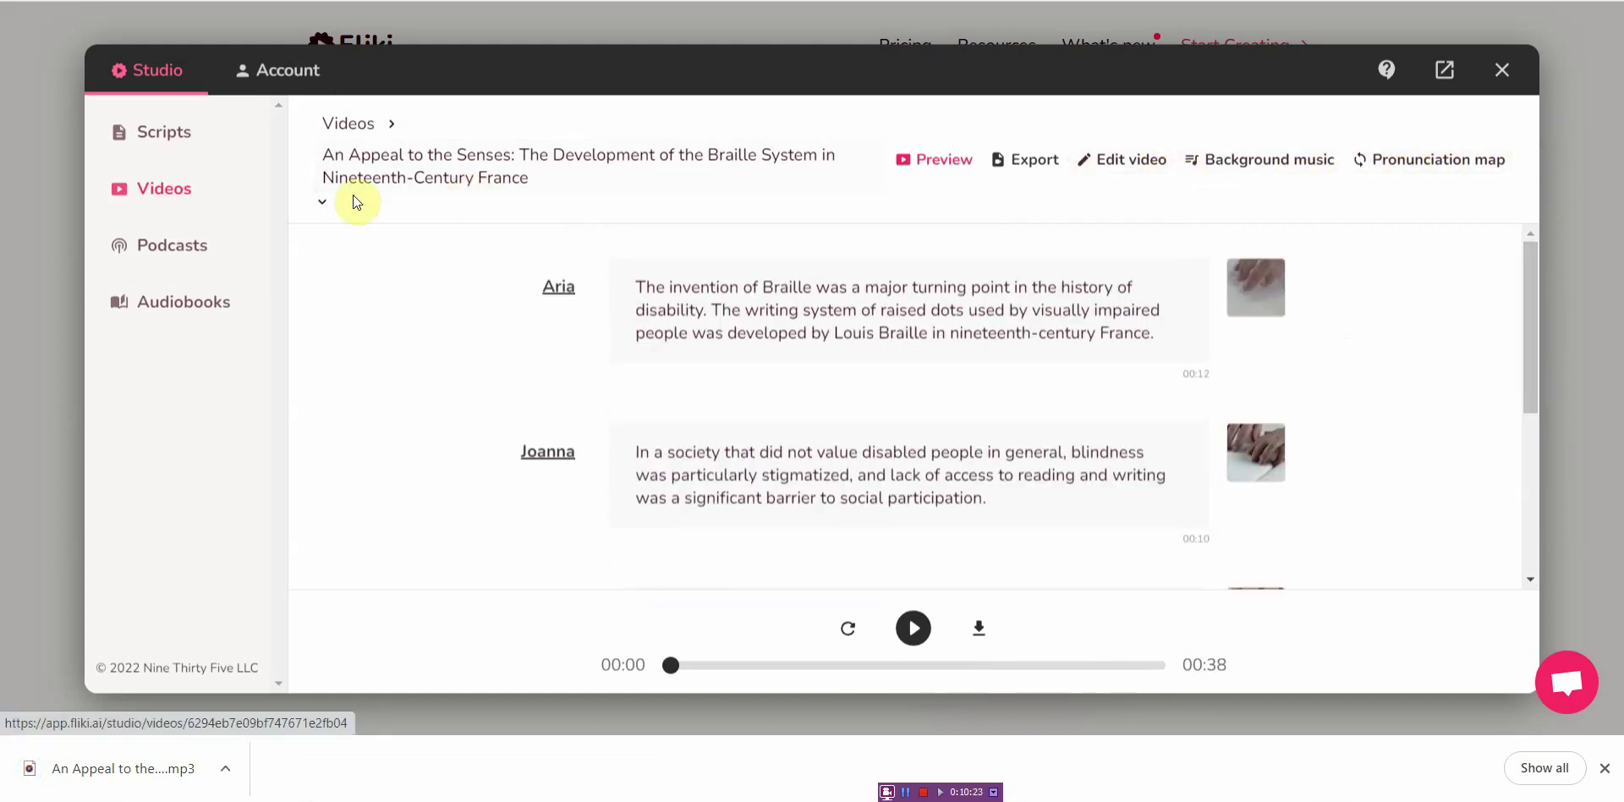
# Confirm the high-resolution export, preview the video with a jump to 00:22, and check the export window.
pyautogui.click(1035, 178)
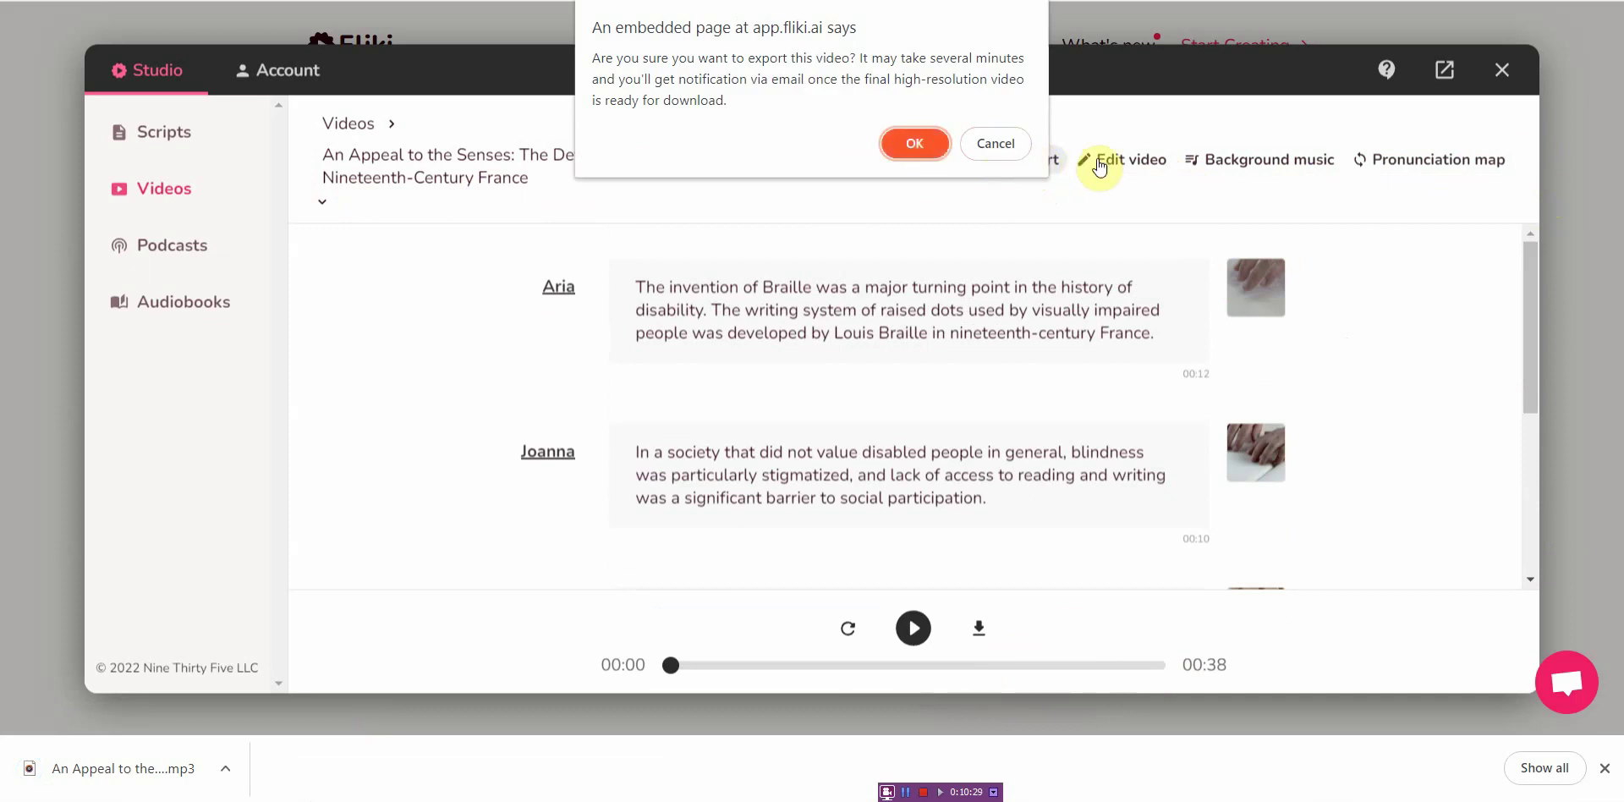
pyautogui.click(895, 148)
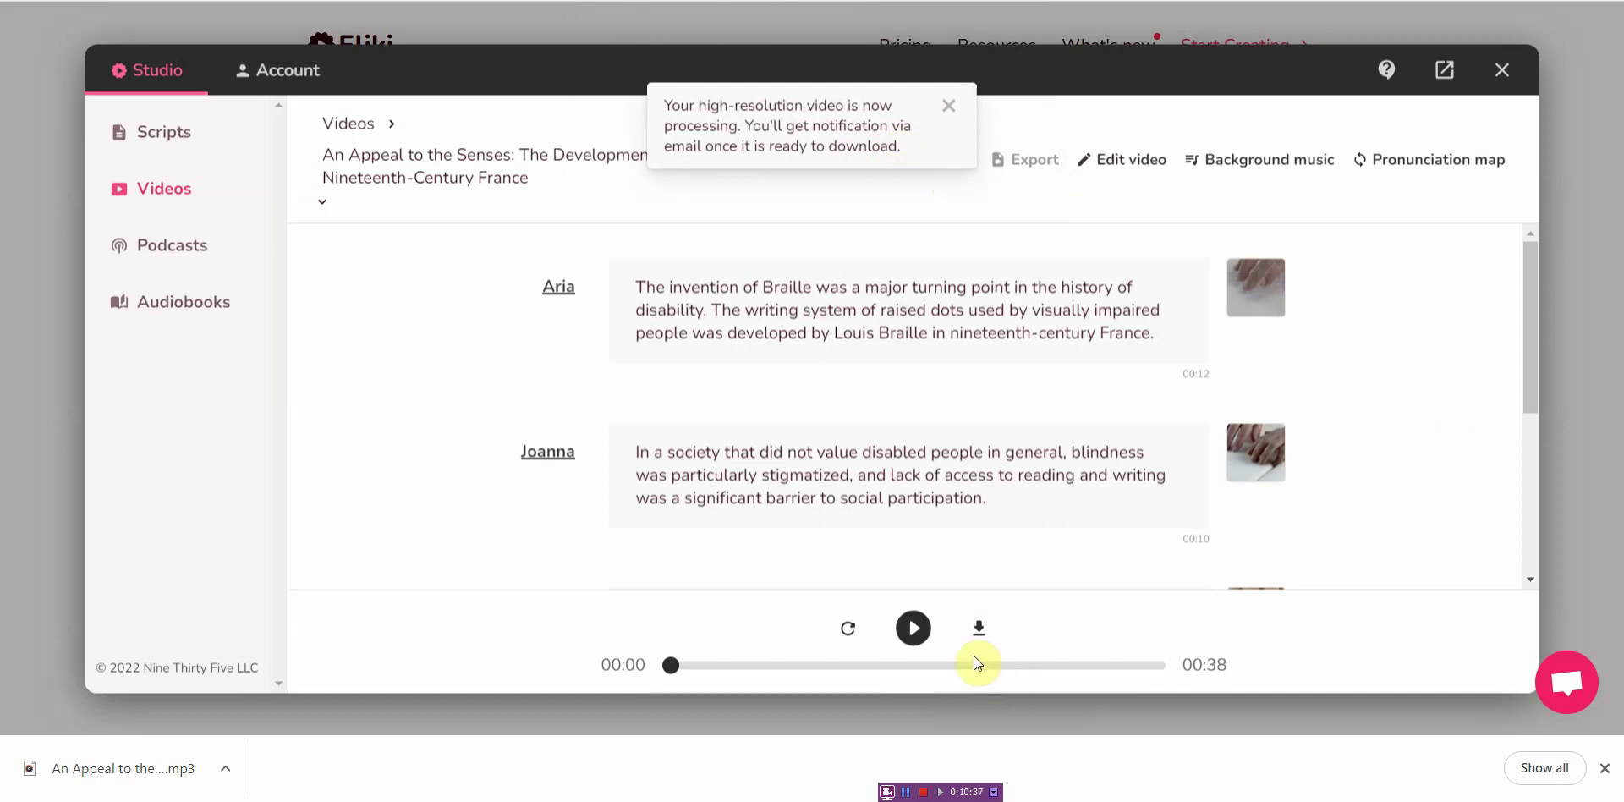
pyautogui.click(914, 630)
pyautogui.click(914, 633)
pyautogui.click(943, 666)
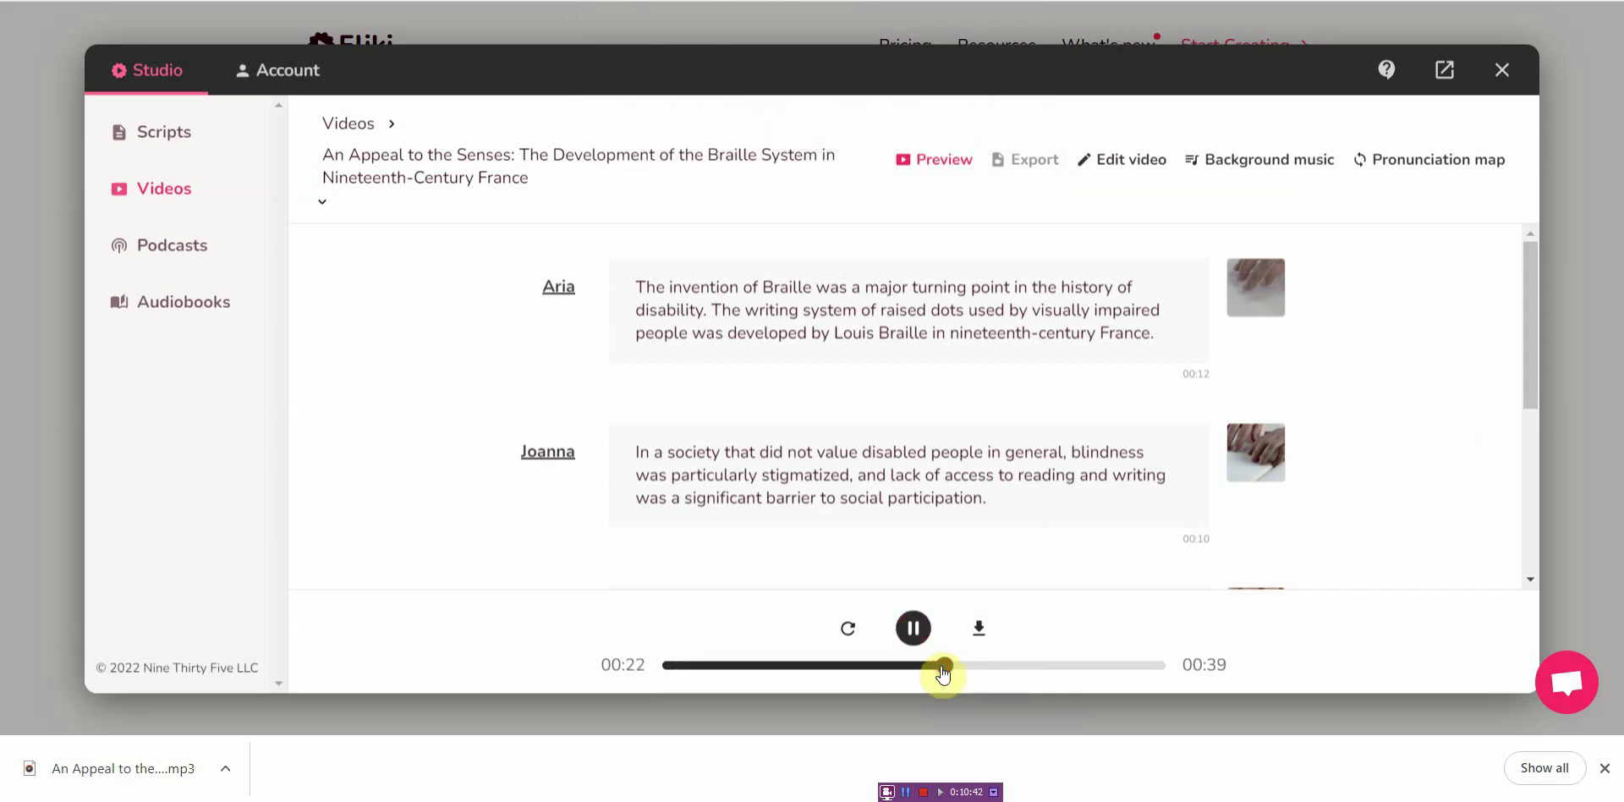
pyautogui.click(912, 627)
pyautogui.moveTo(1531, 313); pyautogui.dragTo(1529, 260)
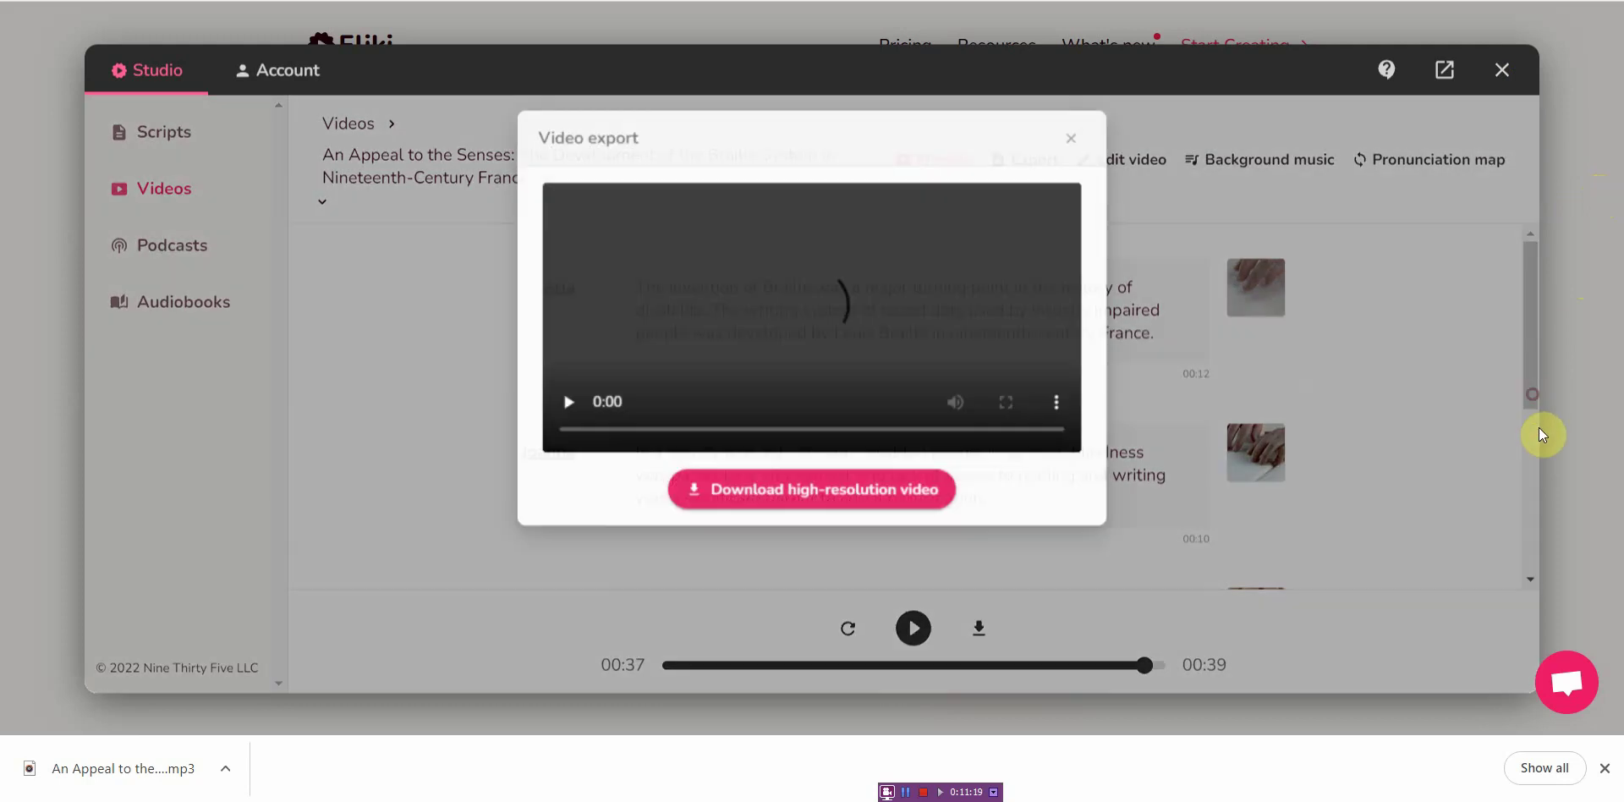
pyautogui.click(1539, 449)
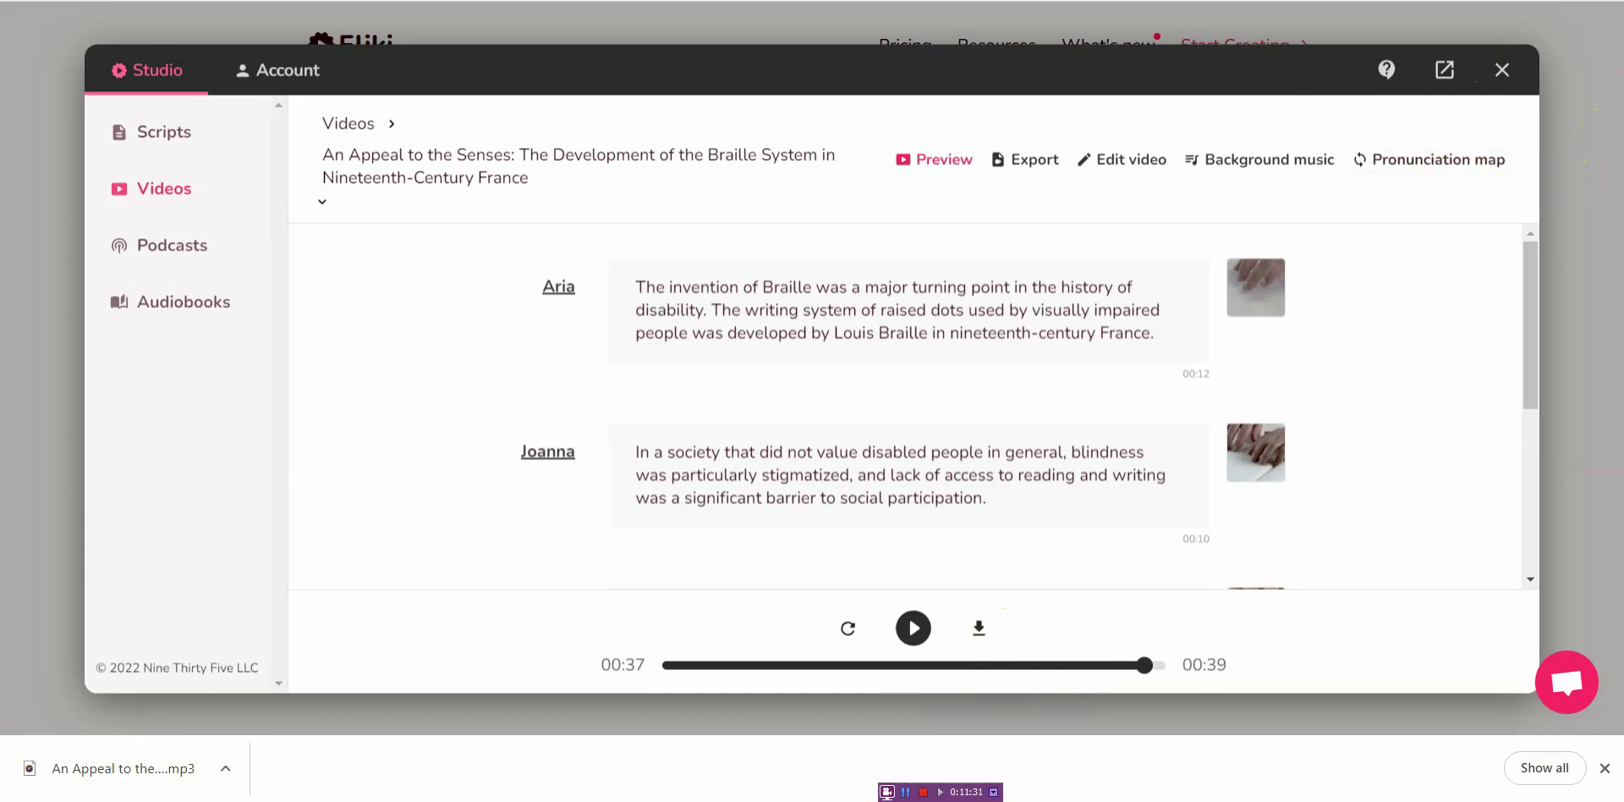
# Open fiverr.com in a new Brave tab and click into its search box.
pyautogui.hotkey('ctrl', 't')
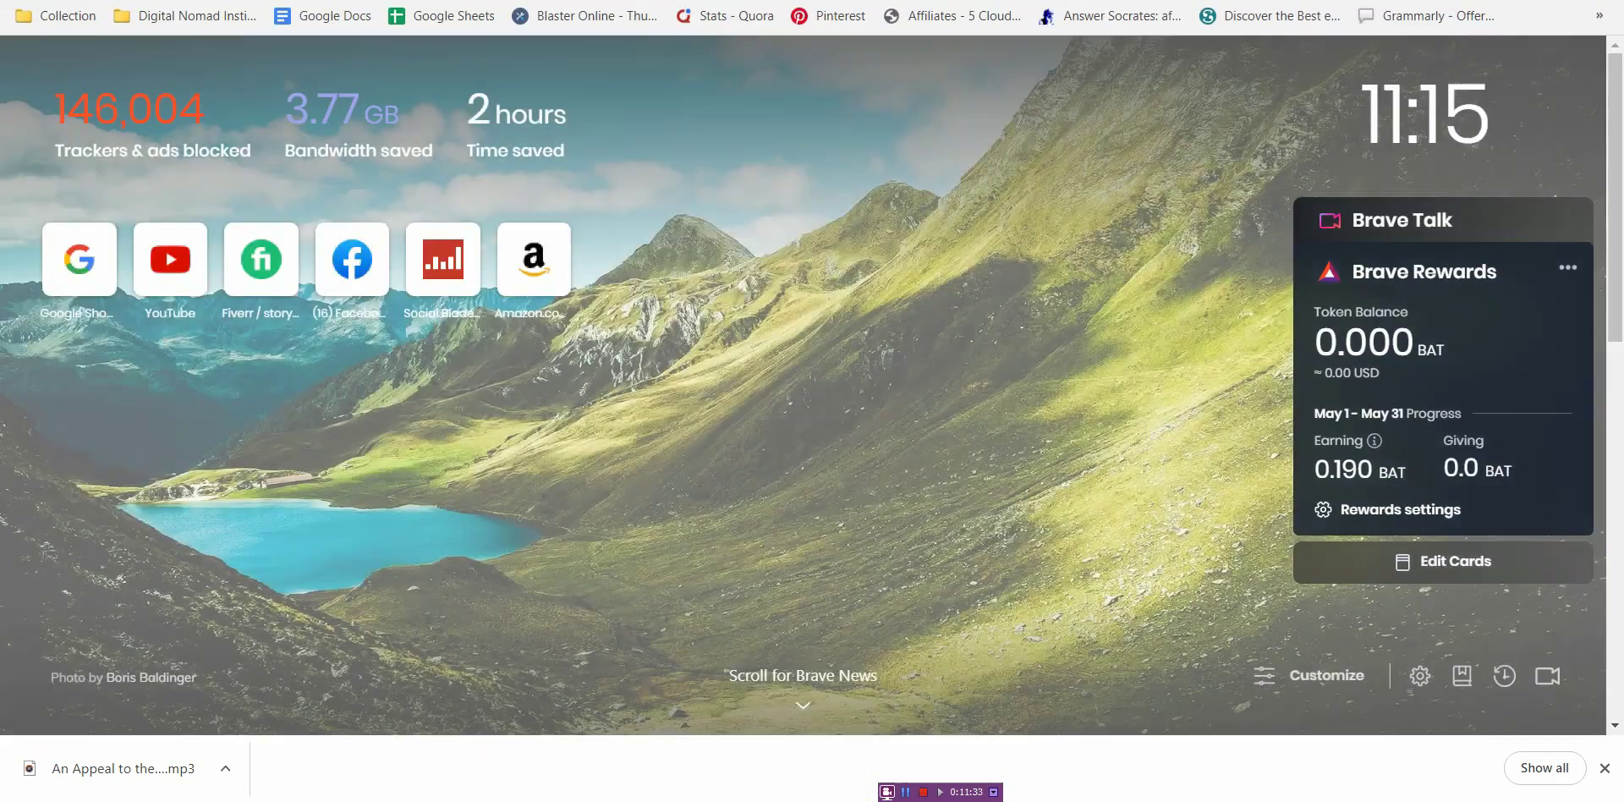
pyautogui.write('fiv')
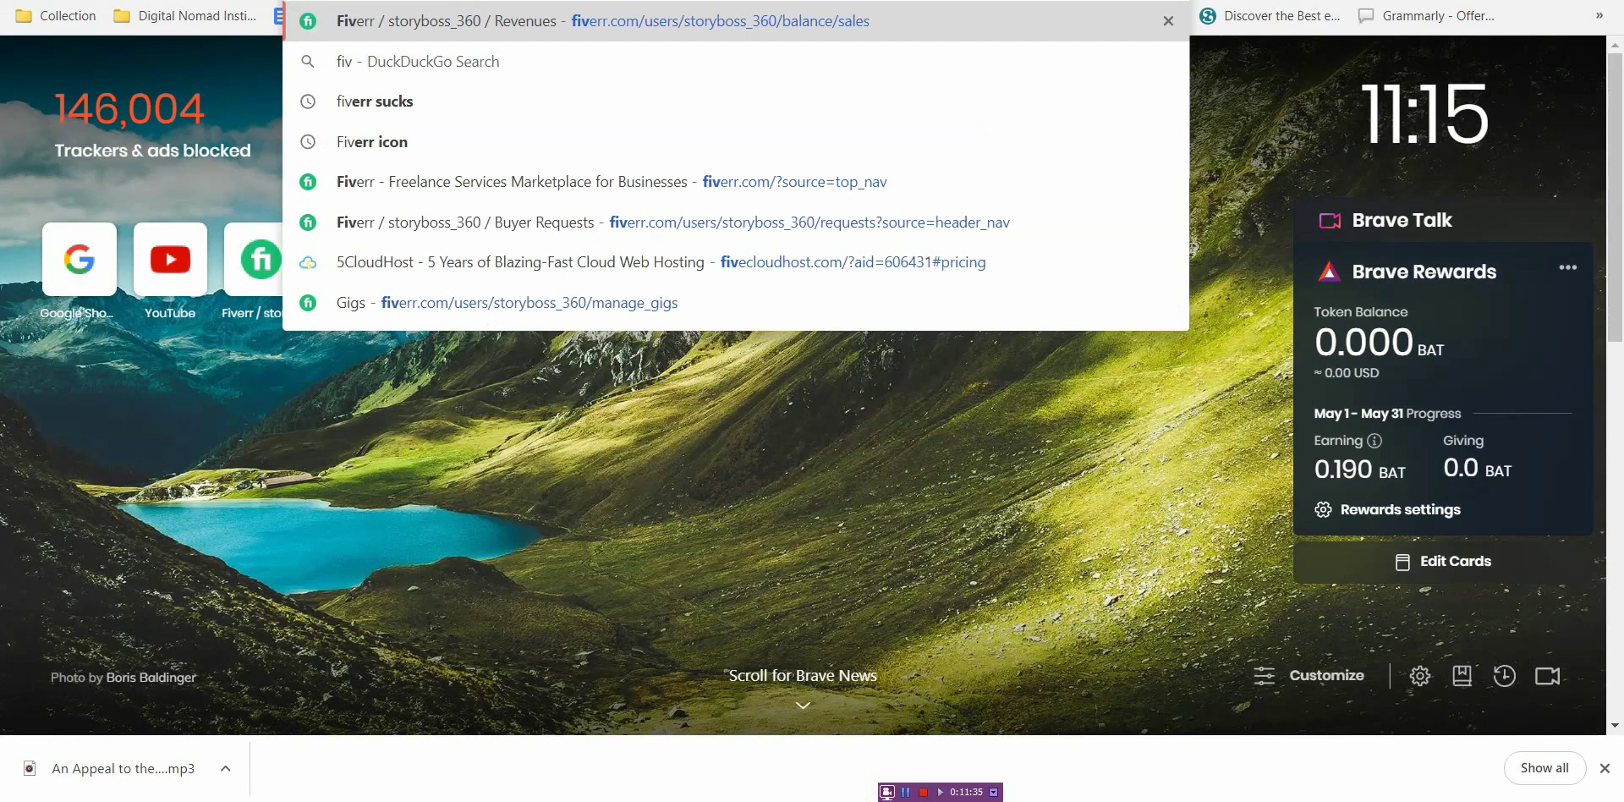
pyautogui.write('err')
pyautogui.press('Right')
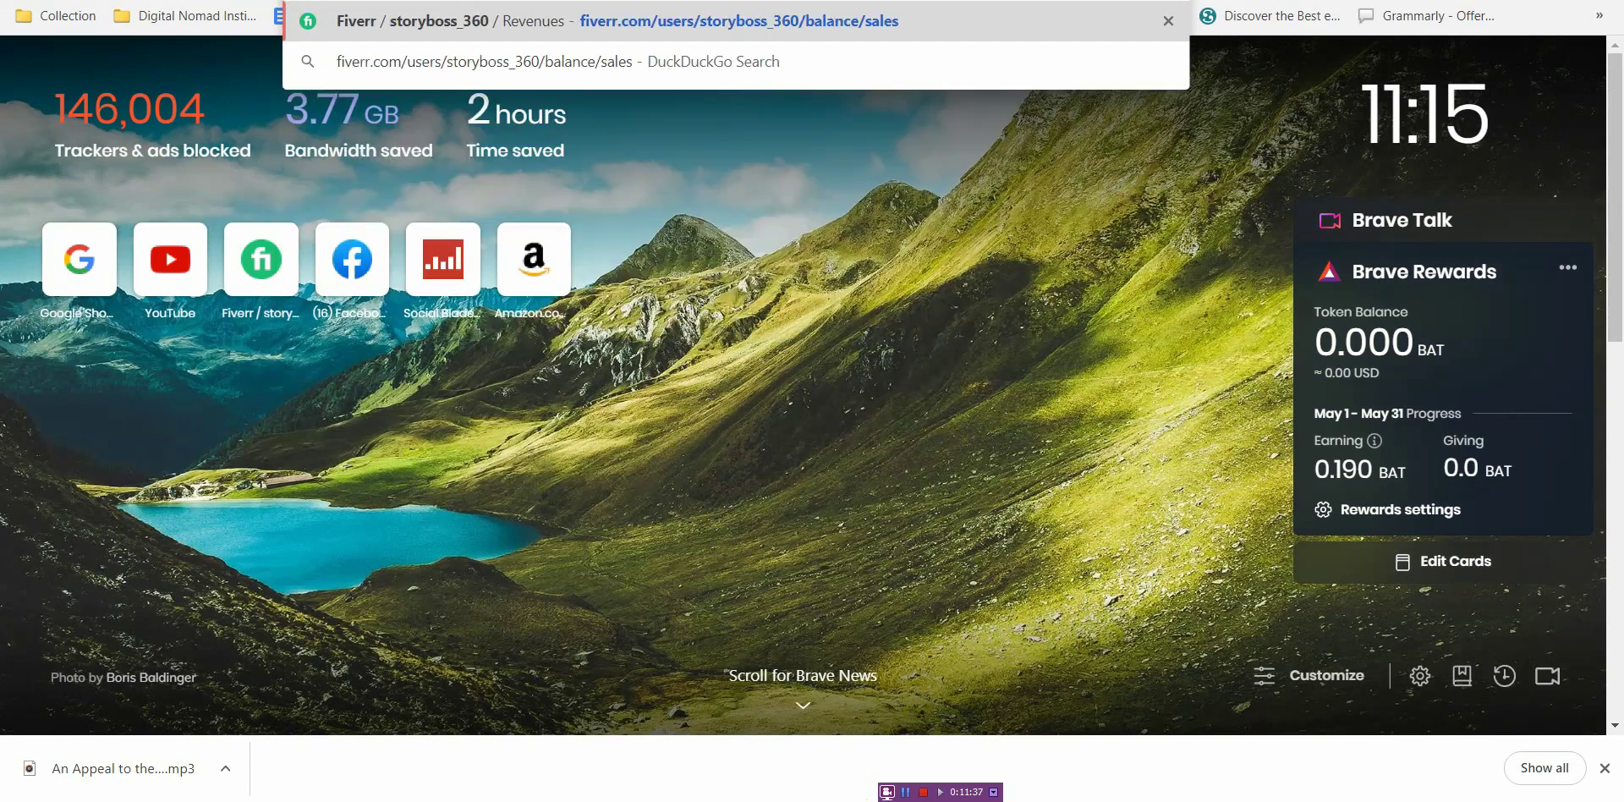
pyautogui.press('Escape')
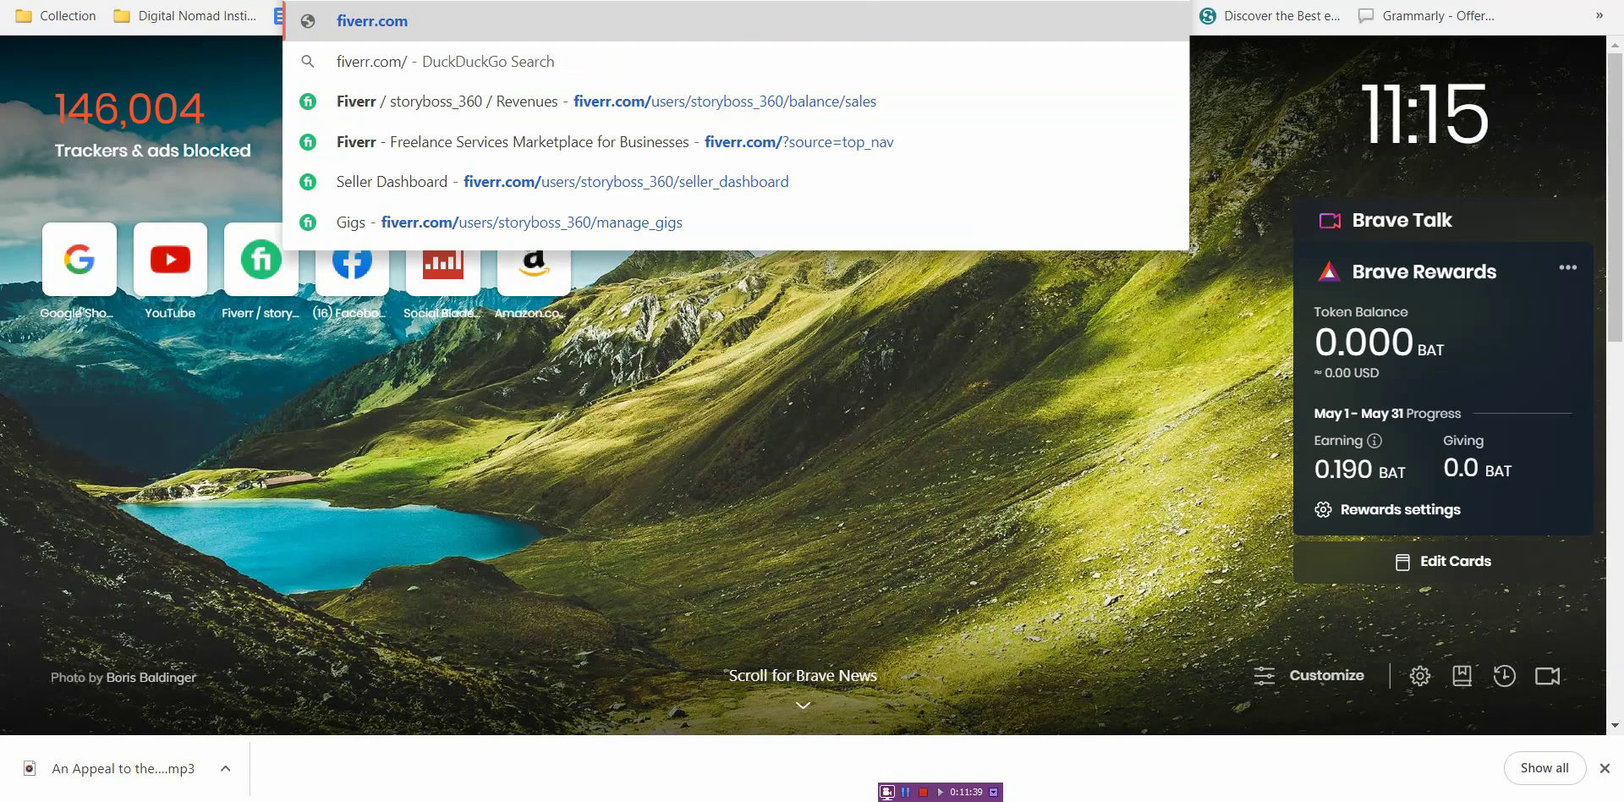
pyautogui.press('Escape')
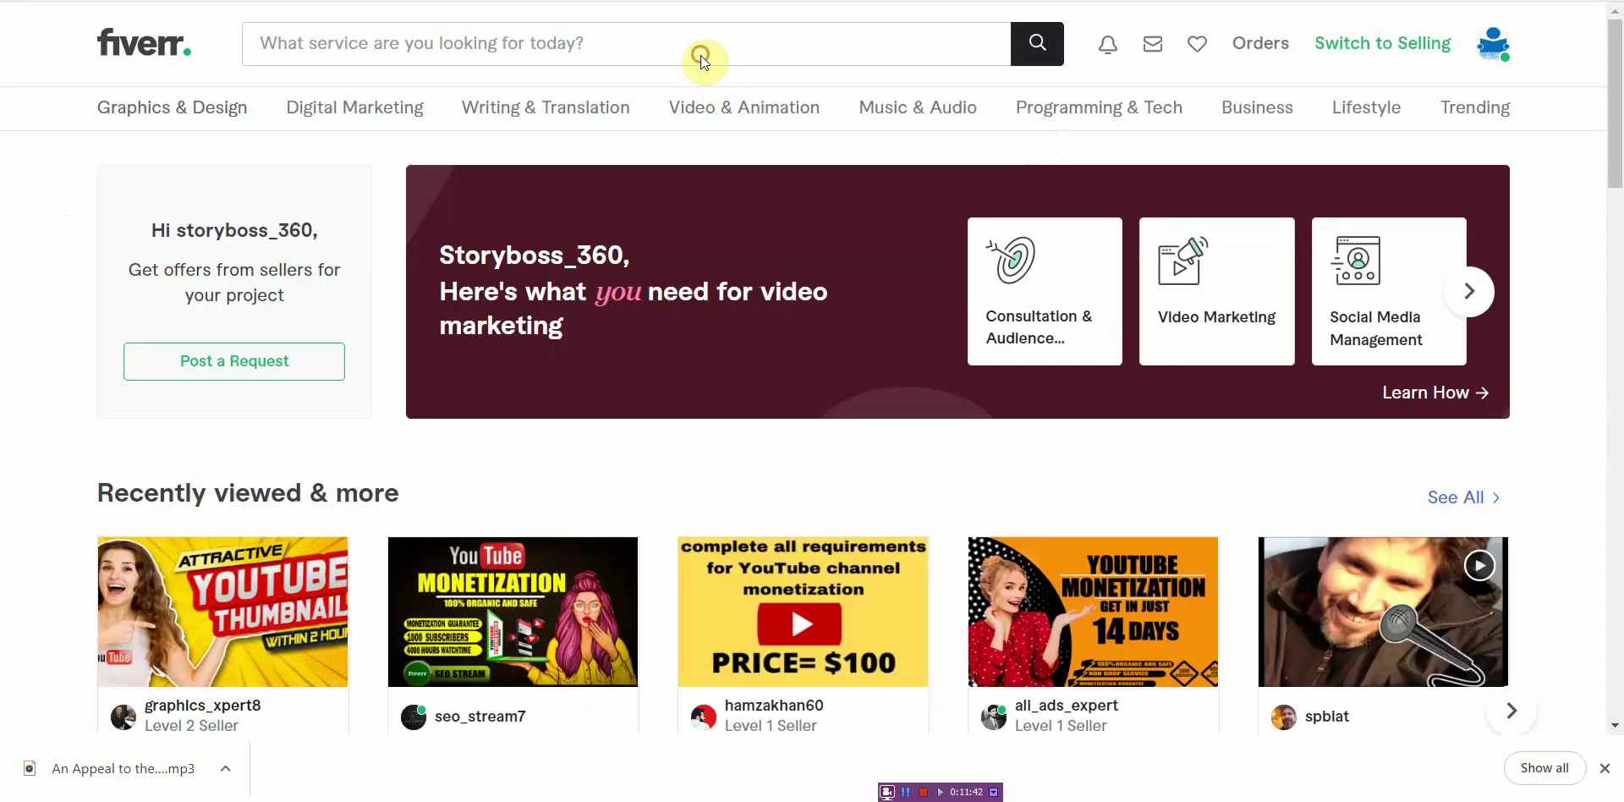
pyautogui.click(700, 54)
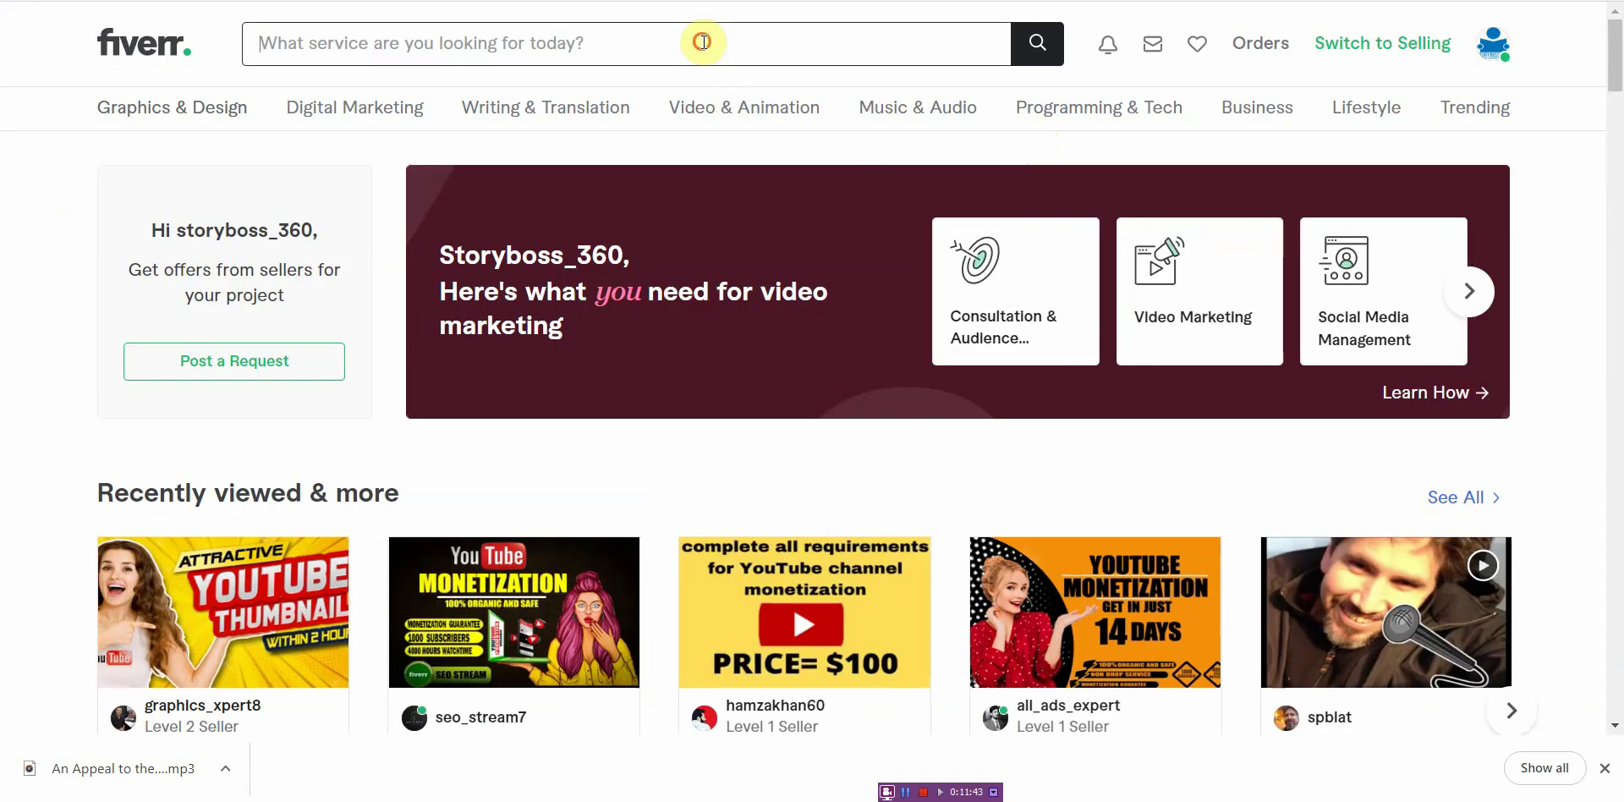
# Search Fiverr for 'read 500 words' then 'voice over', browse the gigs, and return to Fliki.
pyautogui.write('read ')
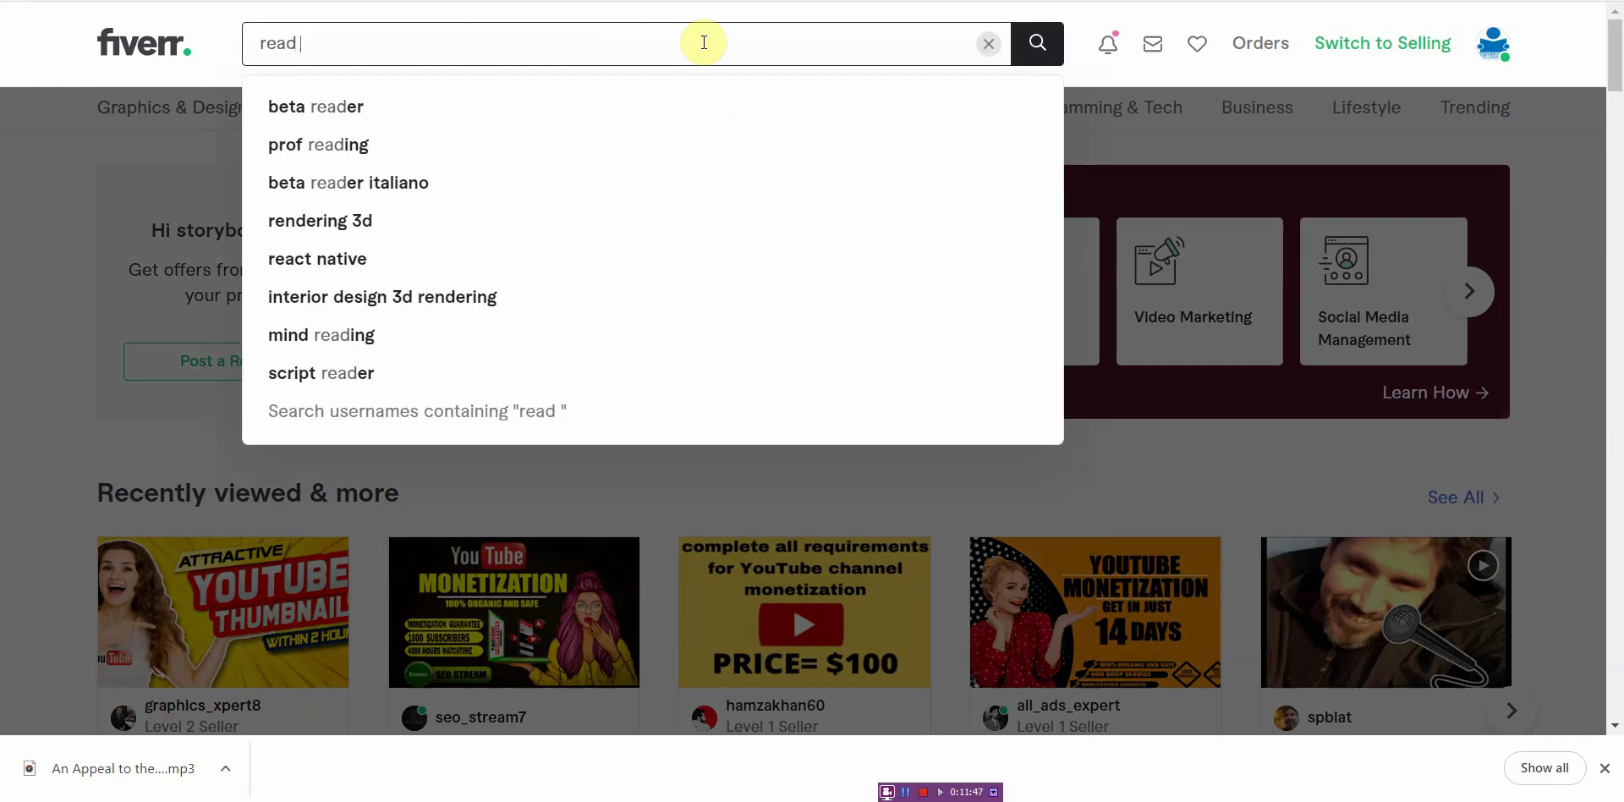
pyautogui.write('500 words')
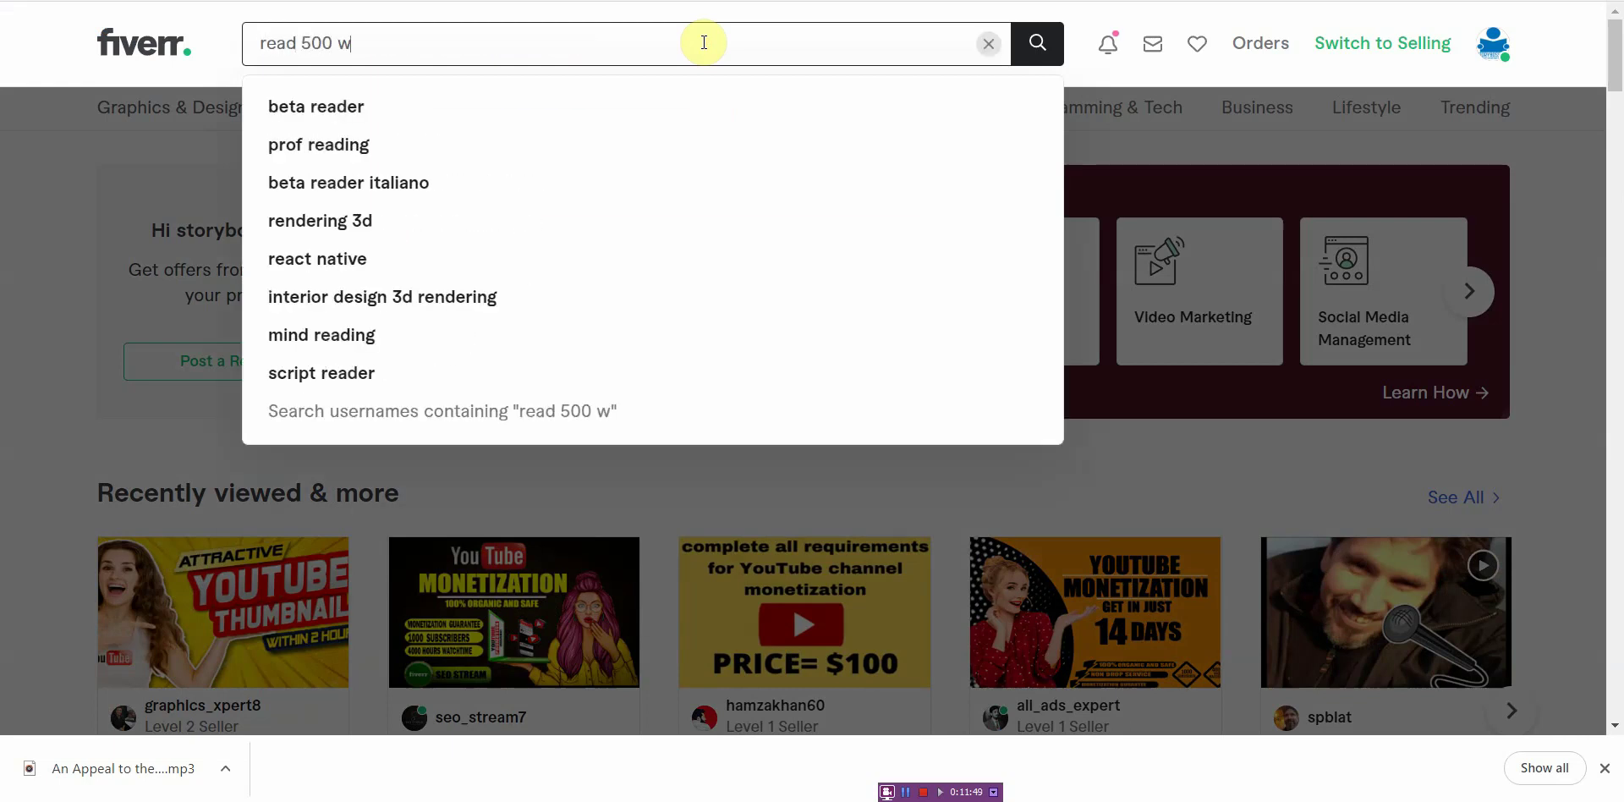
pyautogui.press('Return')
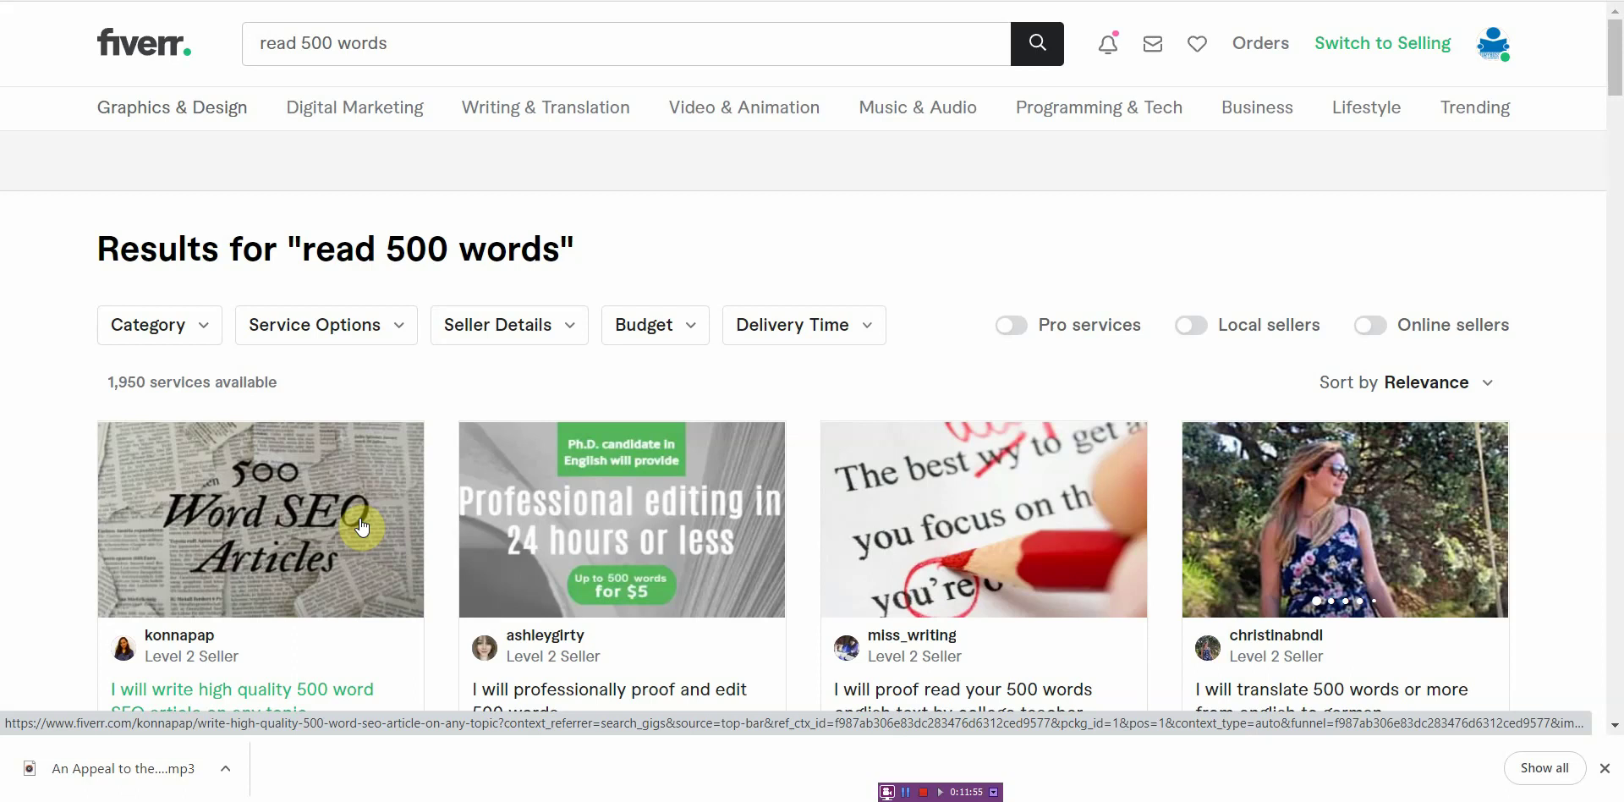
pyautogui.tripleClick(361, 43)
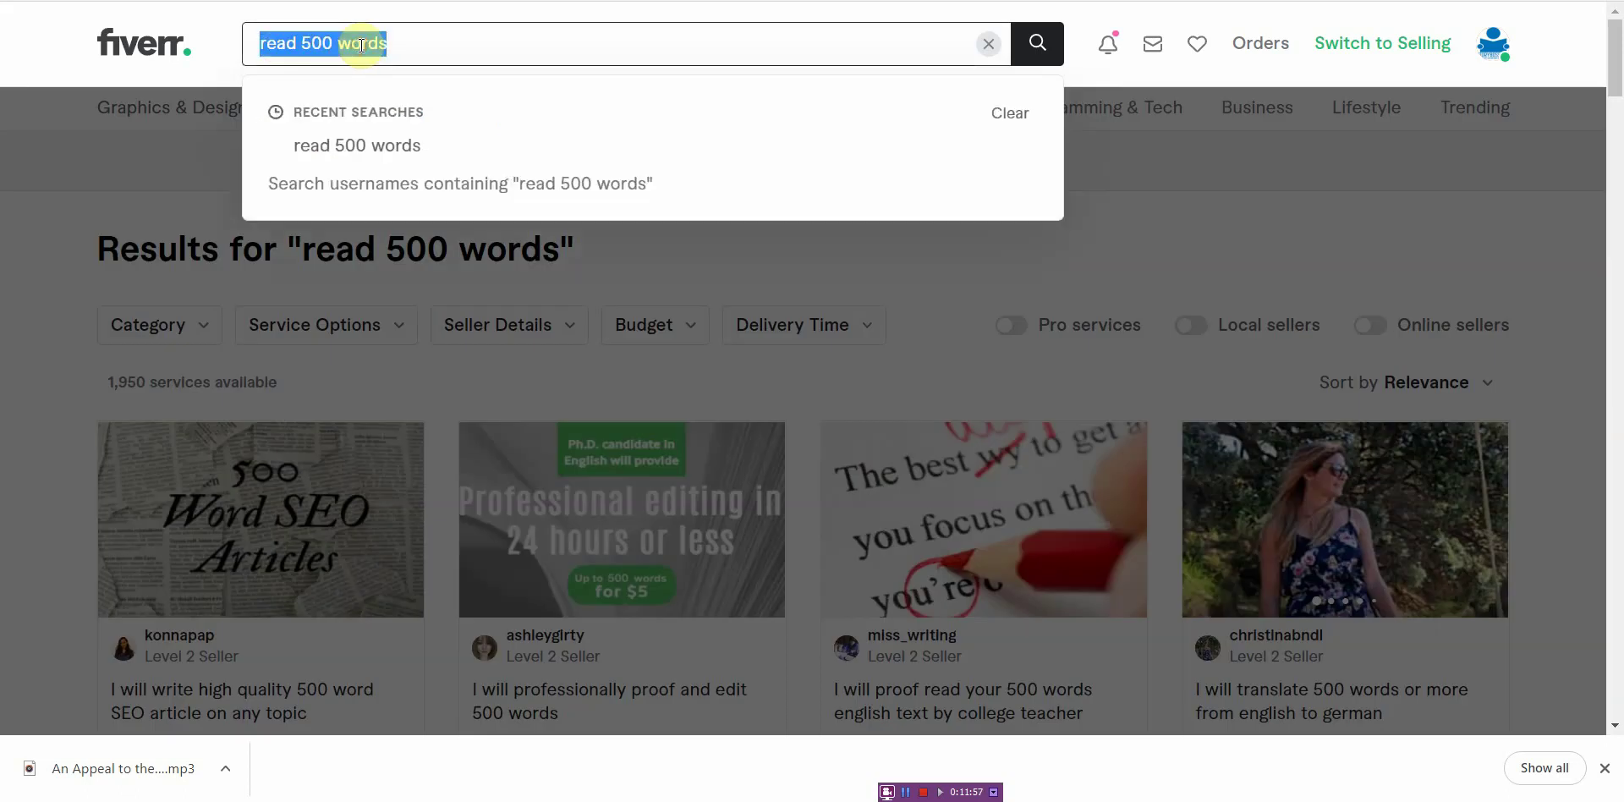
pyautogui.write('voice over')
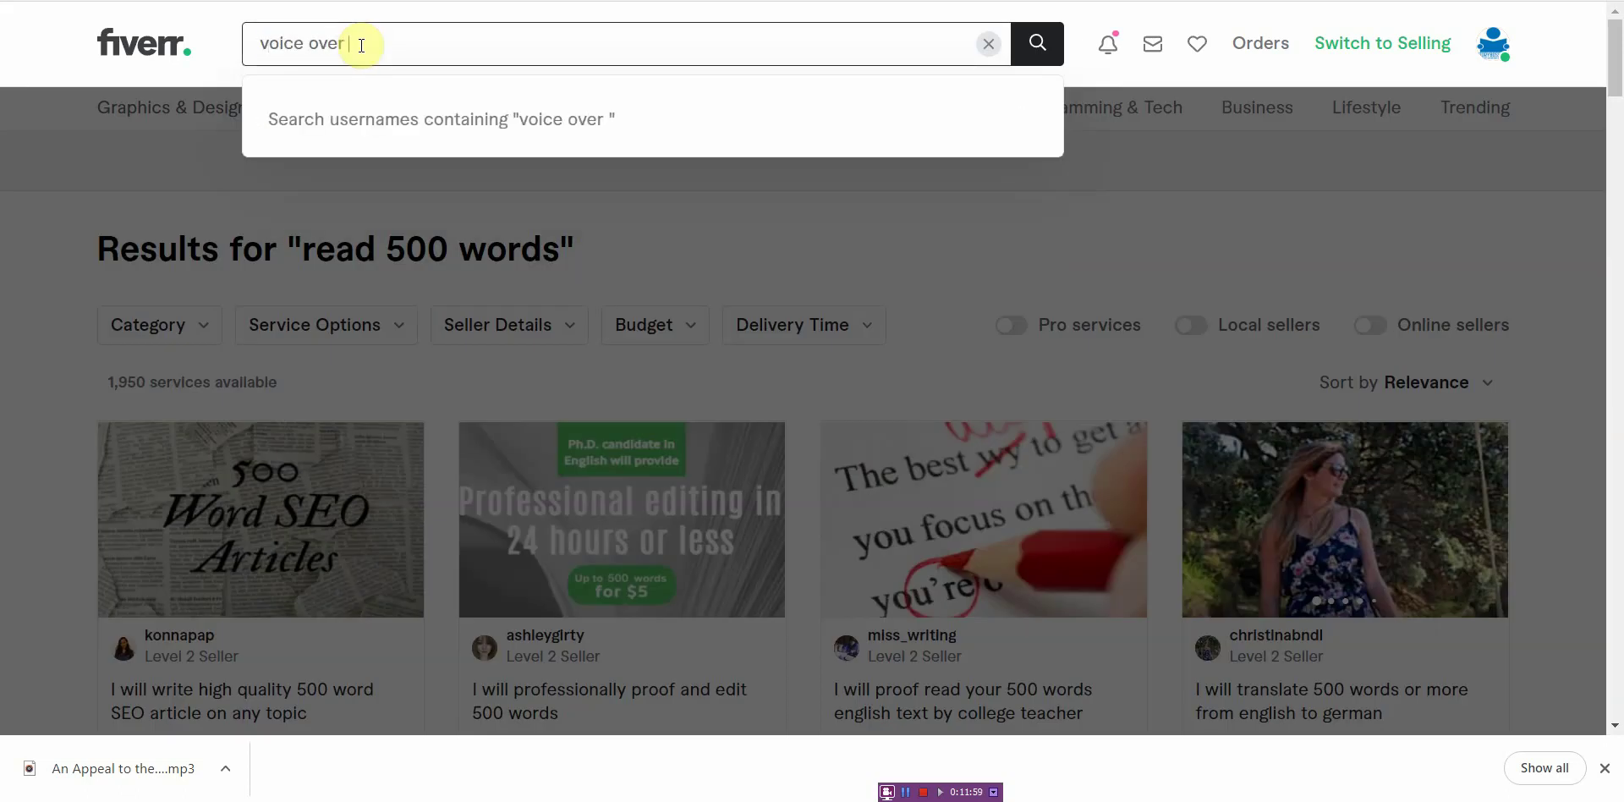
pyautogui.press('Return')
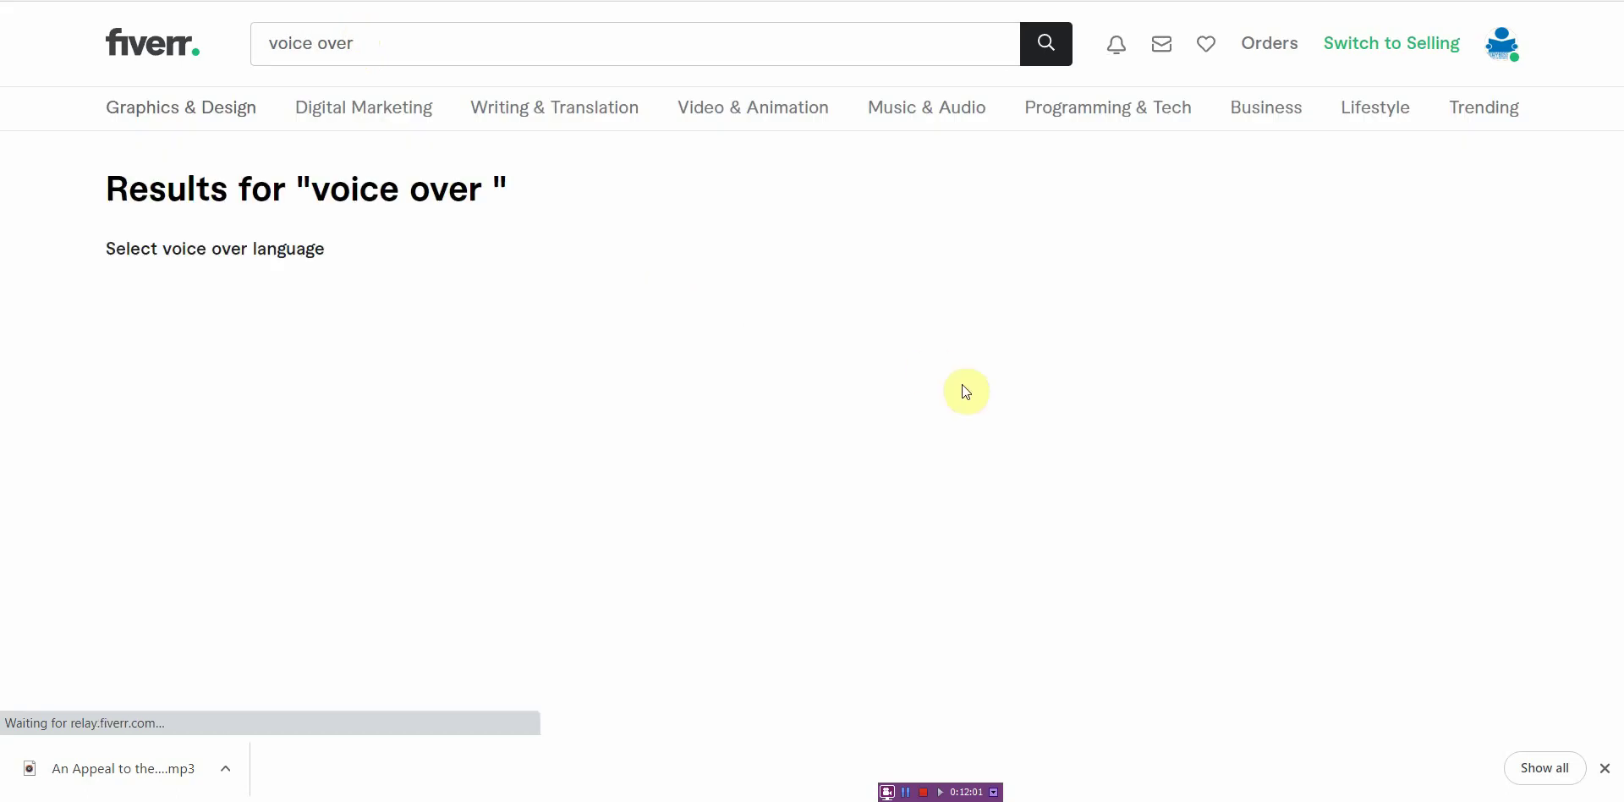
pyautogui.scroll(-3, 1607, 131)
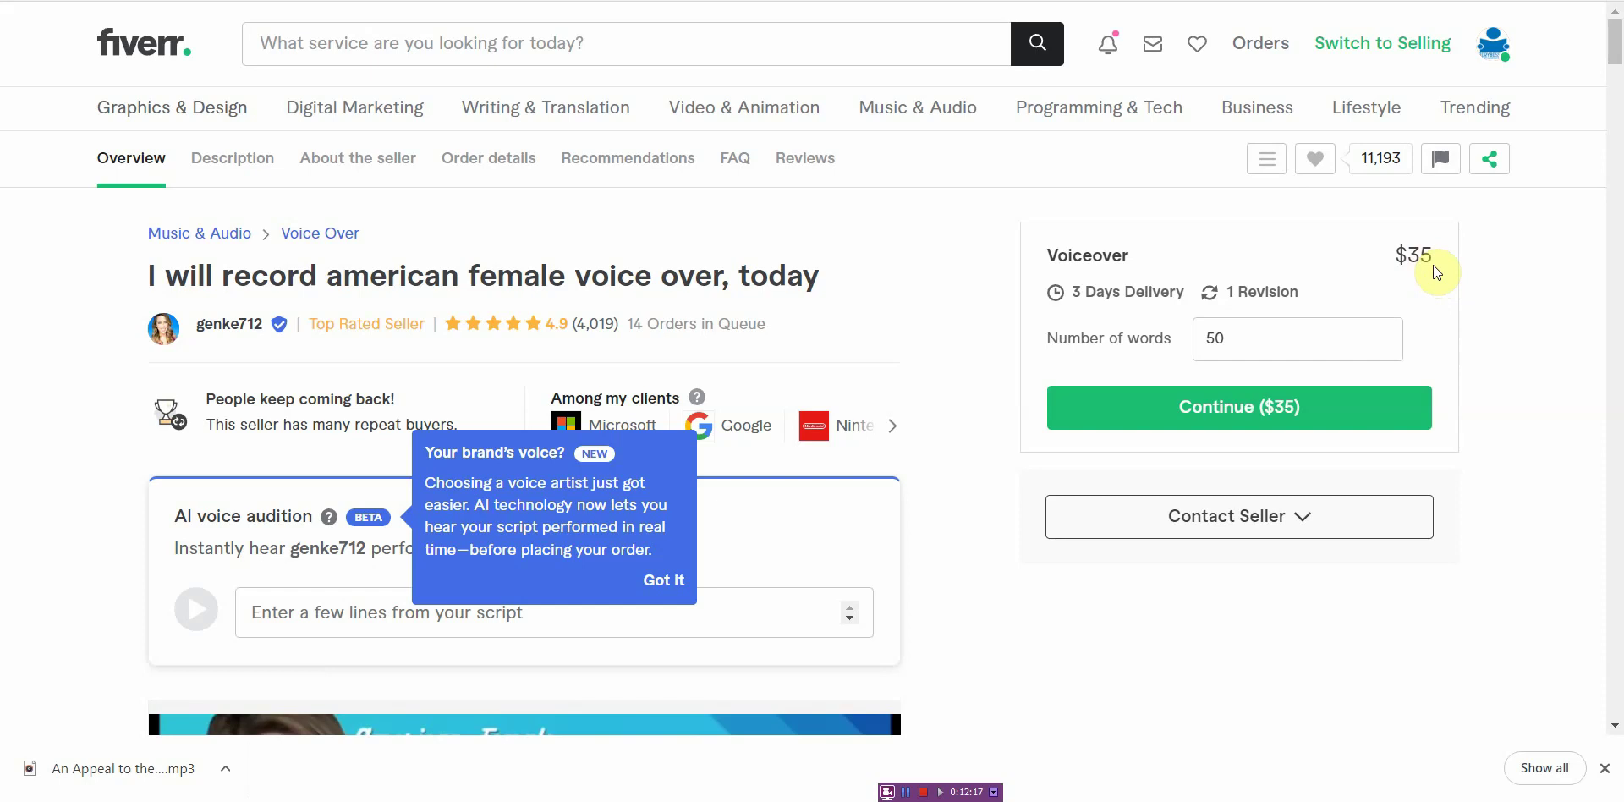
pyautogui.hotkey('ctrl', 'Tab')
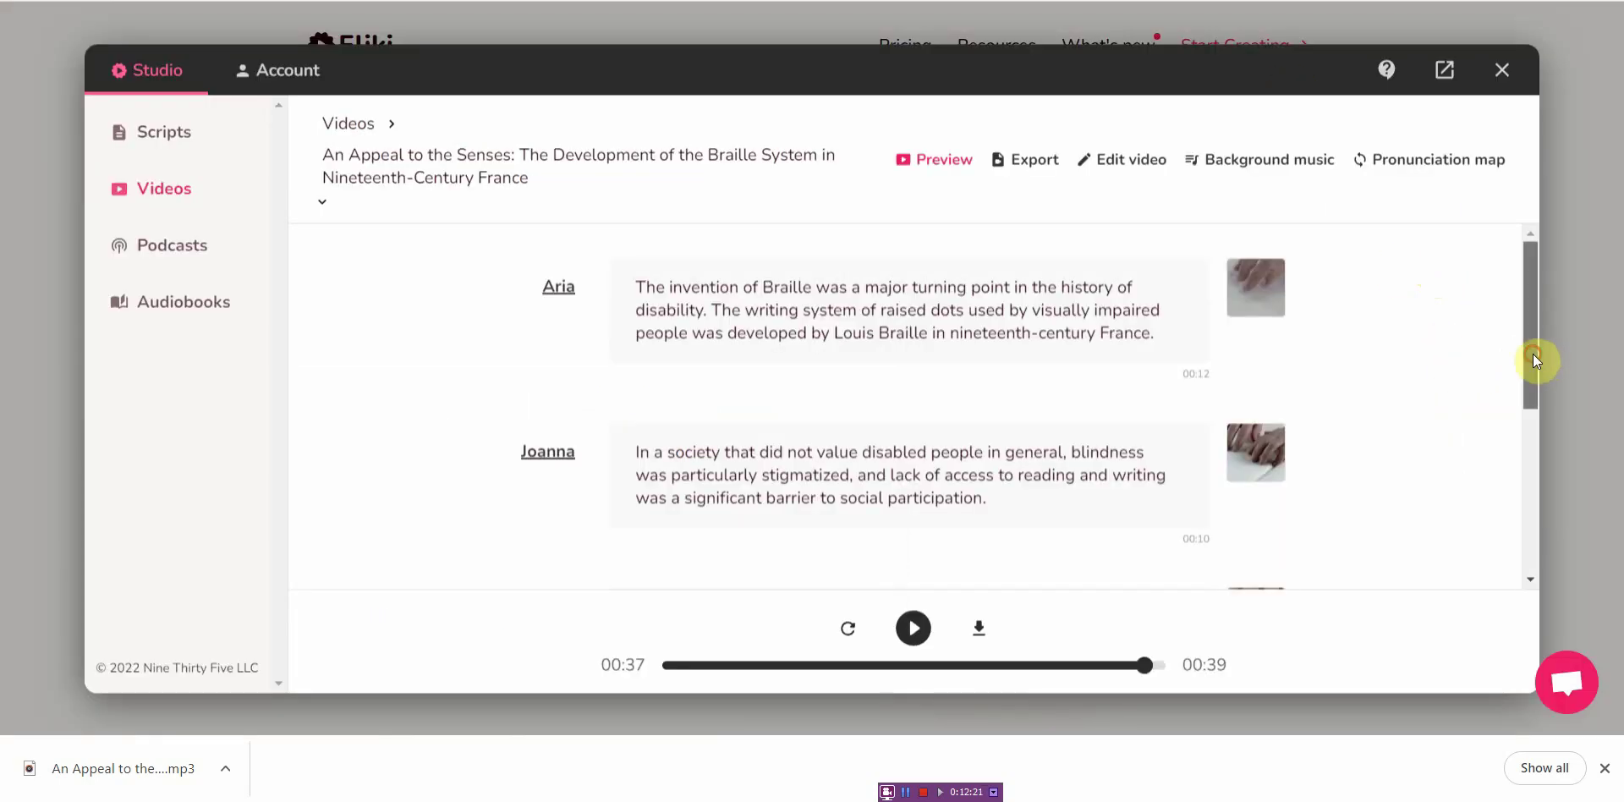
# Reopen the Braille essay video from the Videos list and play its narration from the start.
pyautogui.moveTo(1532, 354); pyautogui.dragTo(1532, 439)
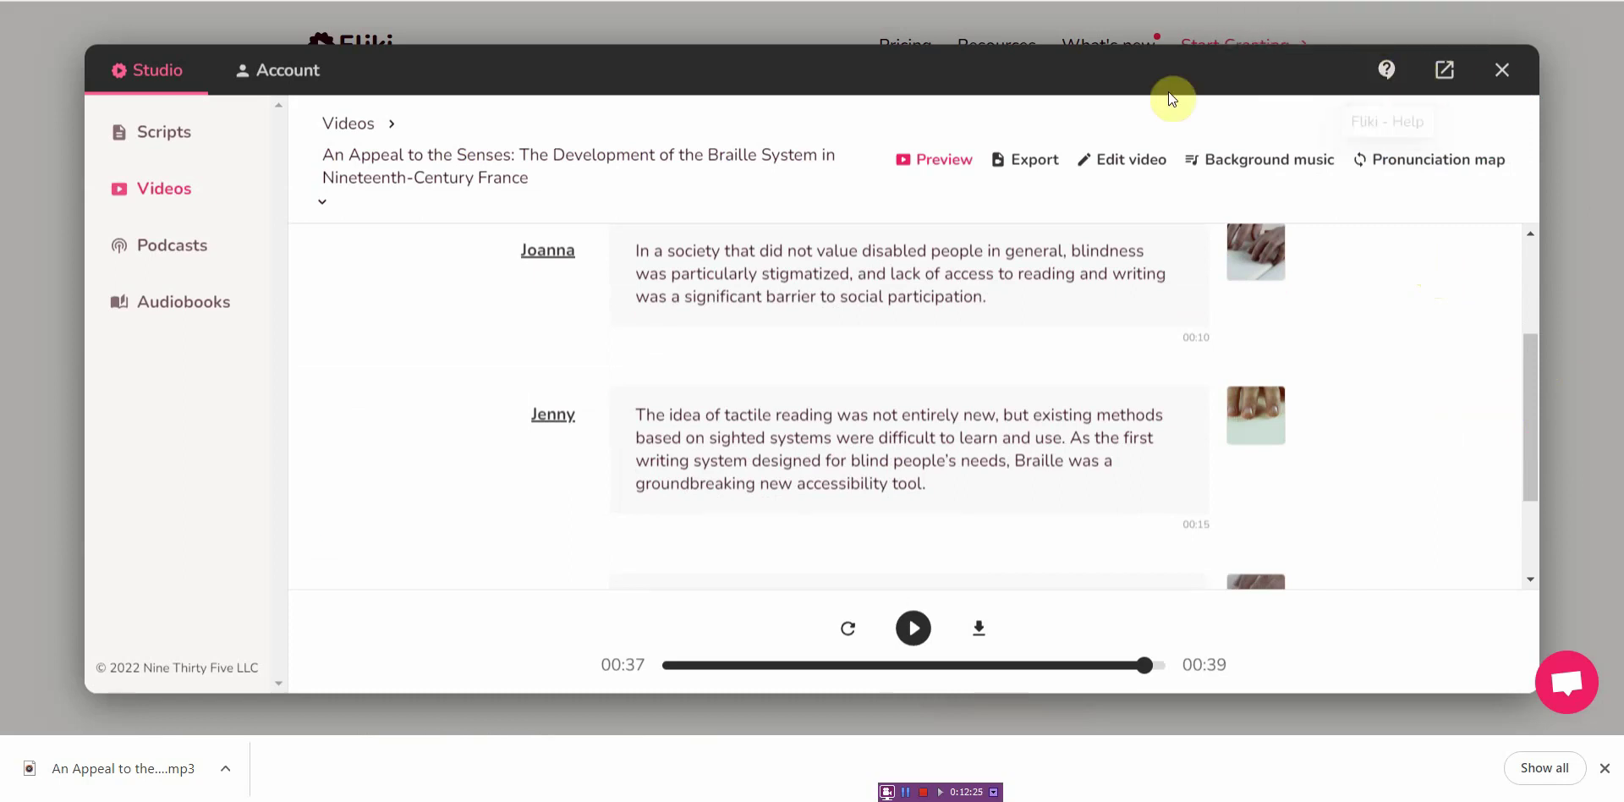
pyautogui.moveTo(1099, 80); pyautogui.dragTo(1137, 319)
pyautogui.click(1569, 311)
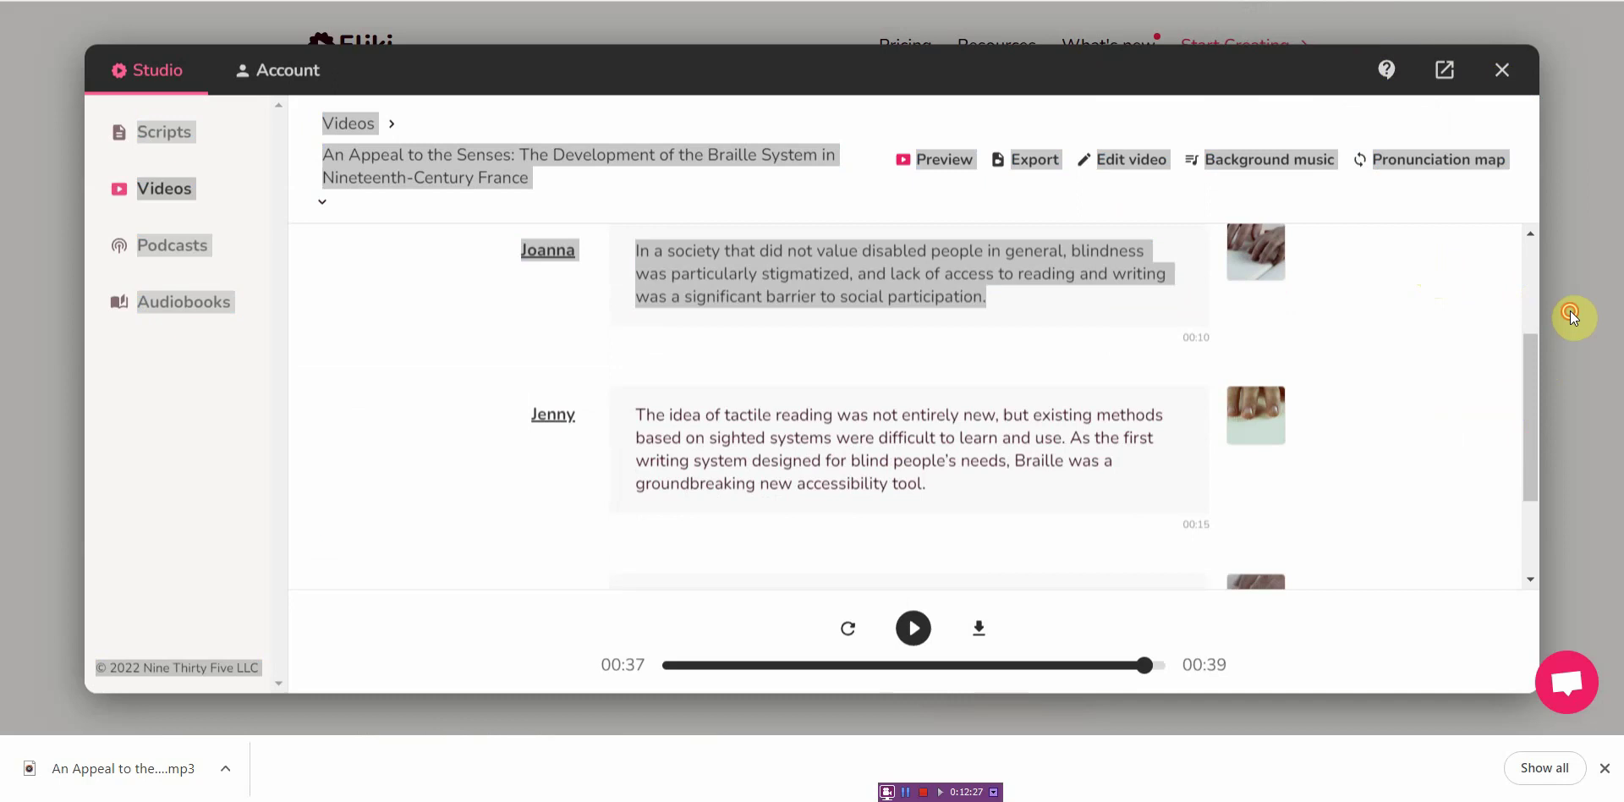
pyautogui.click(222, 197)
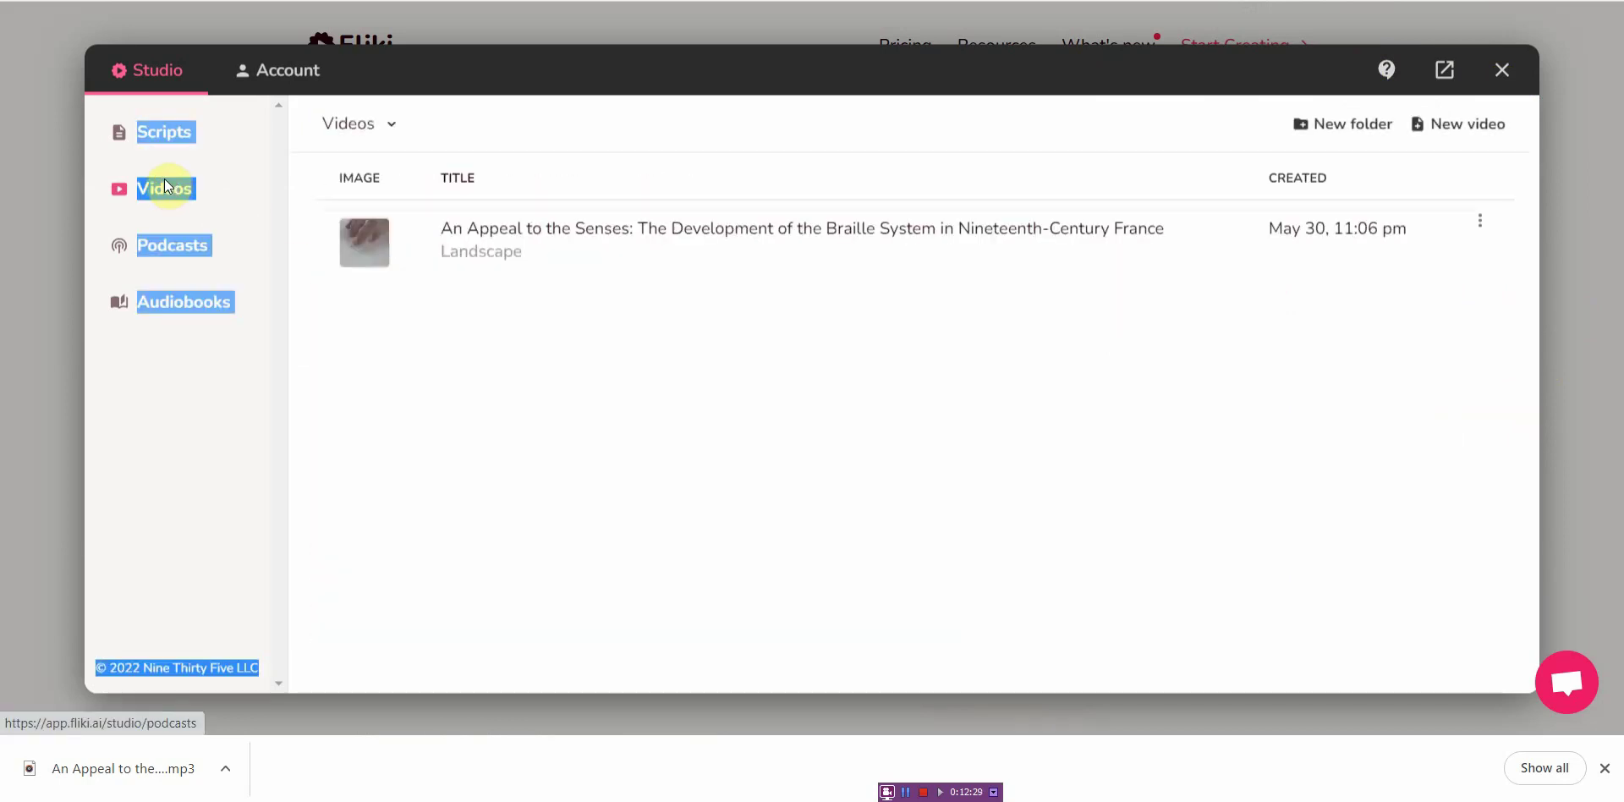
pyautogui.click(641, 233)
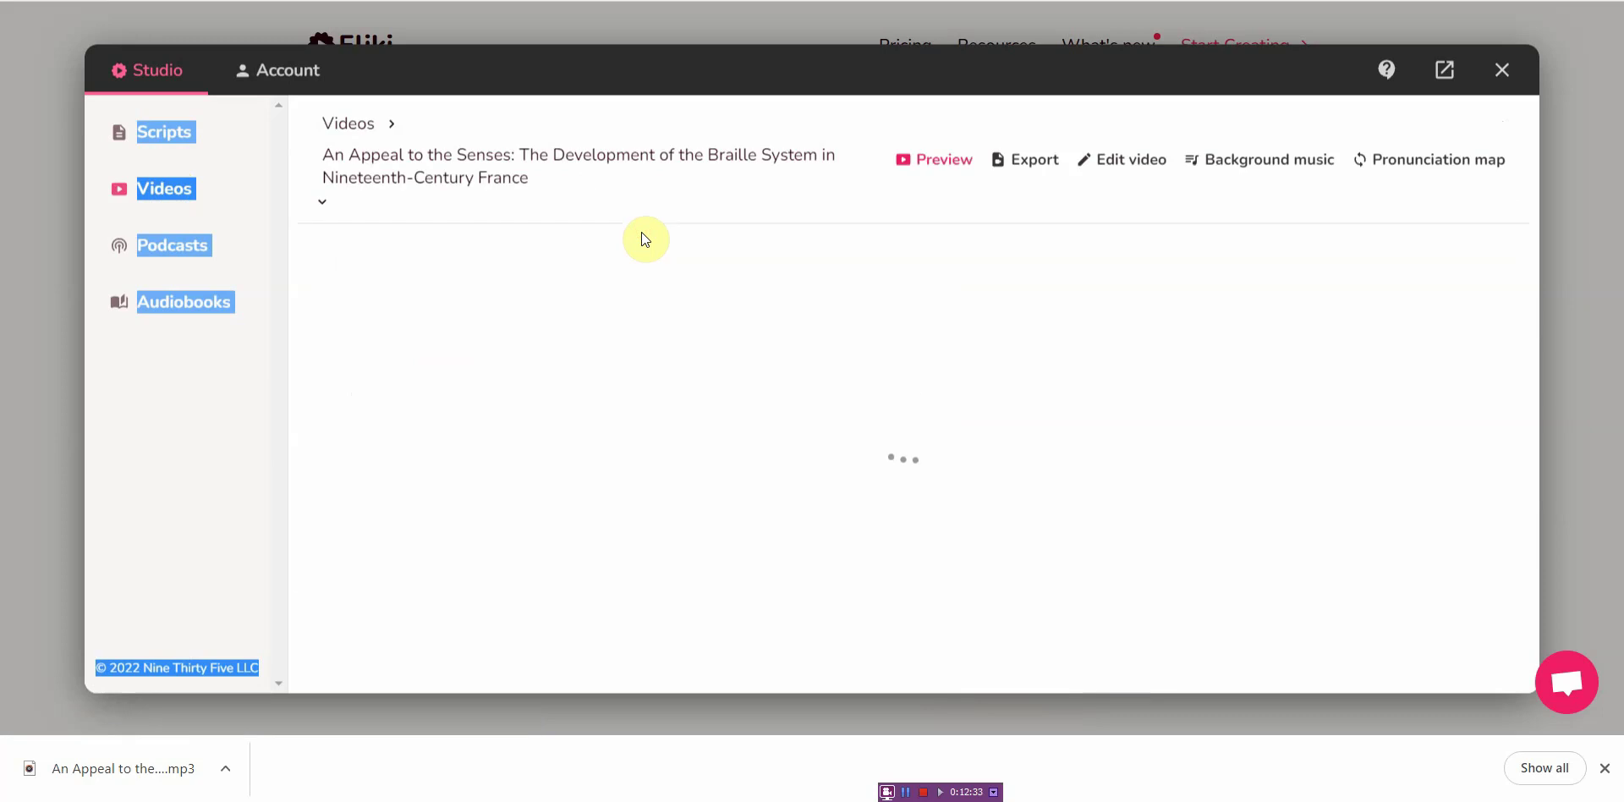
pyautogui.scroll(-2, 591, 402)
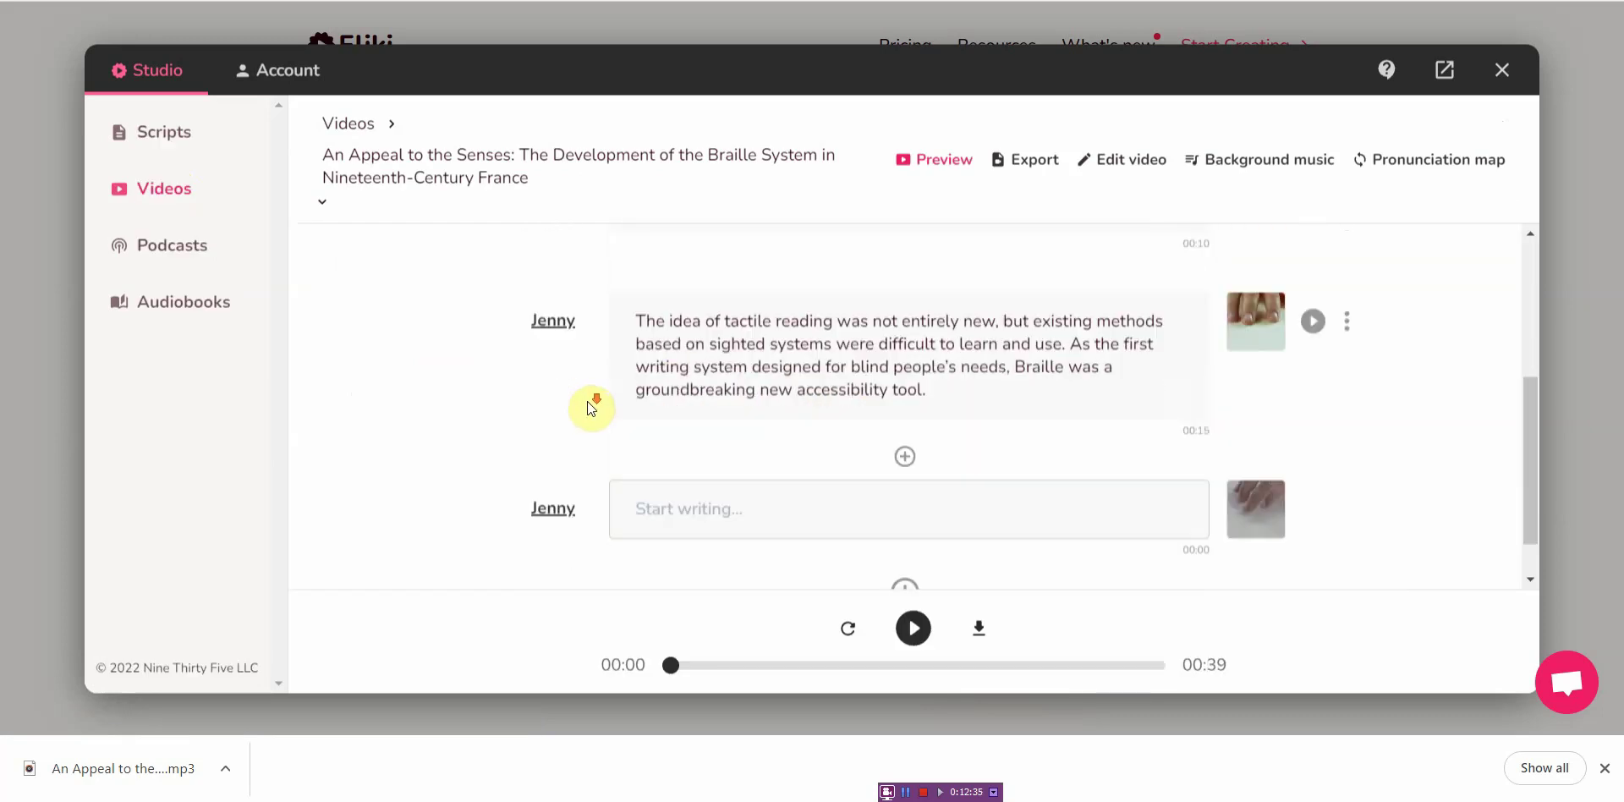
pyautogui.scroll(5, 605, 420)
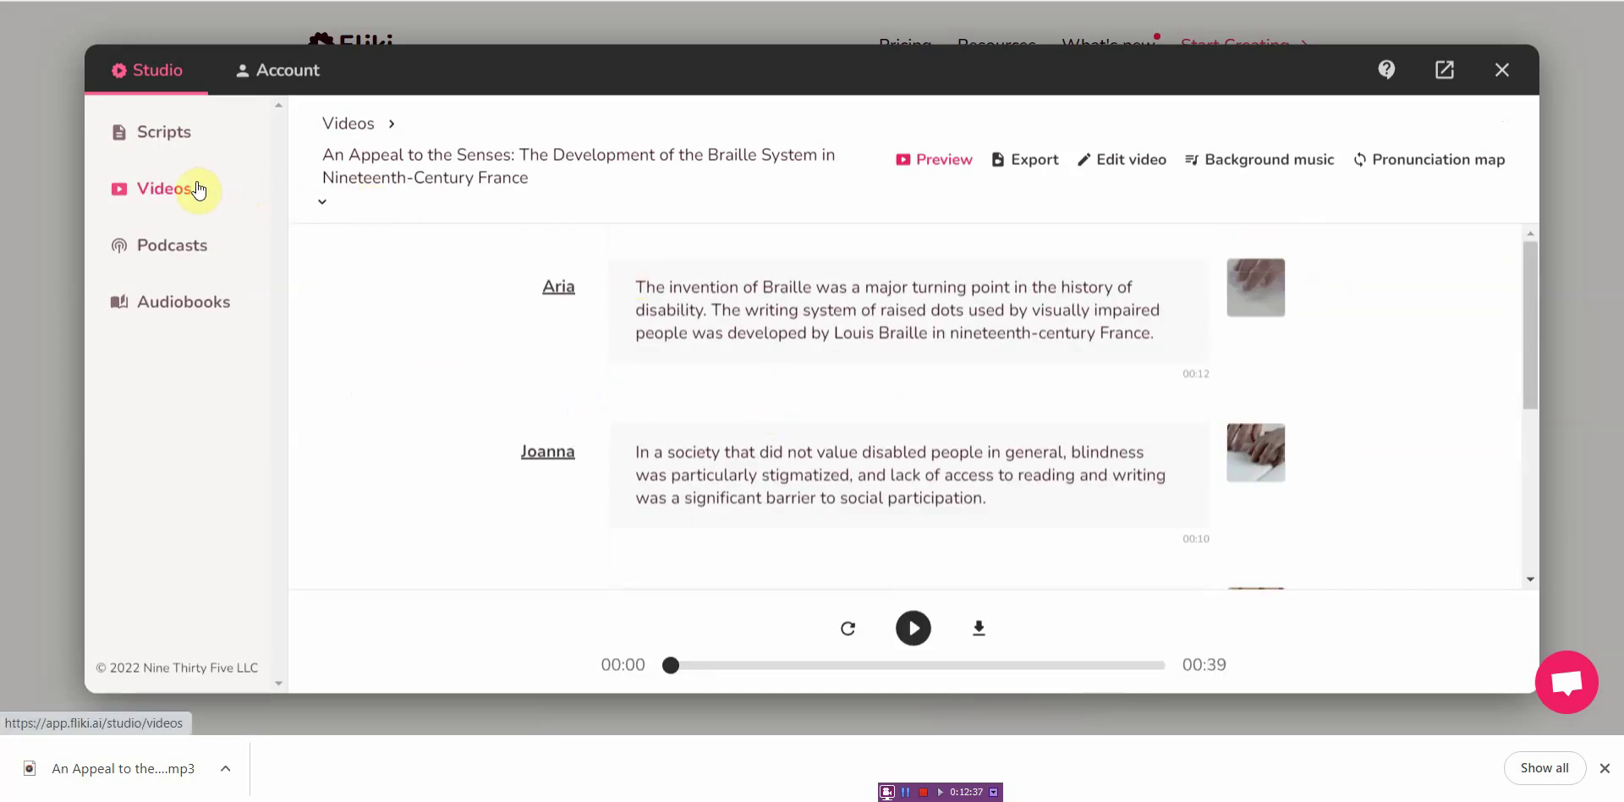
pyautogui.click(954, 159)
pyautogui.click(914, 635)
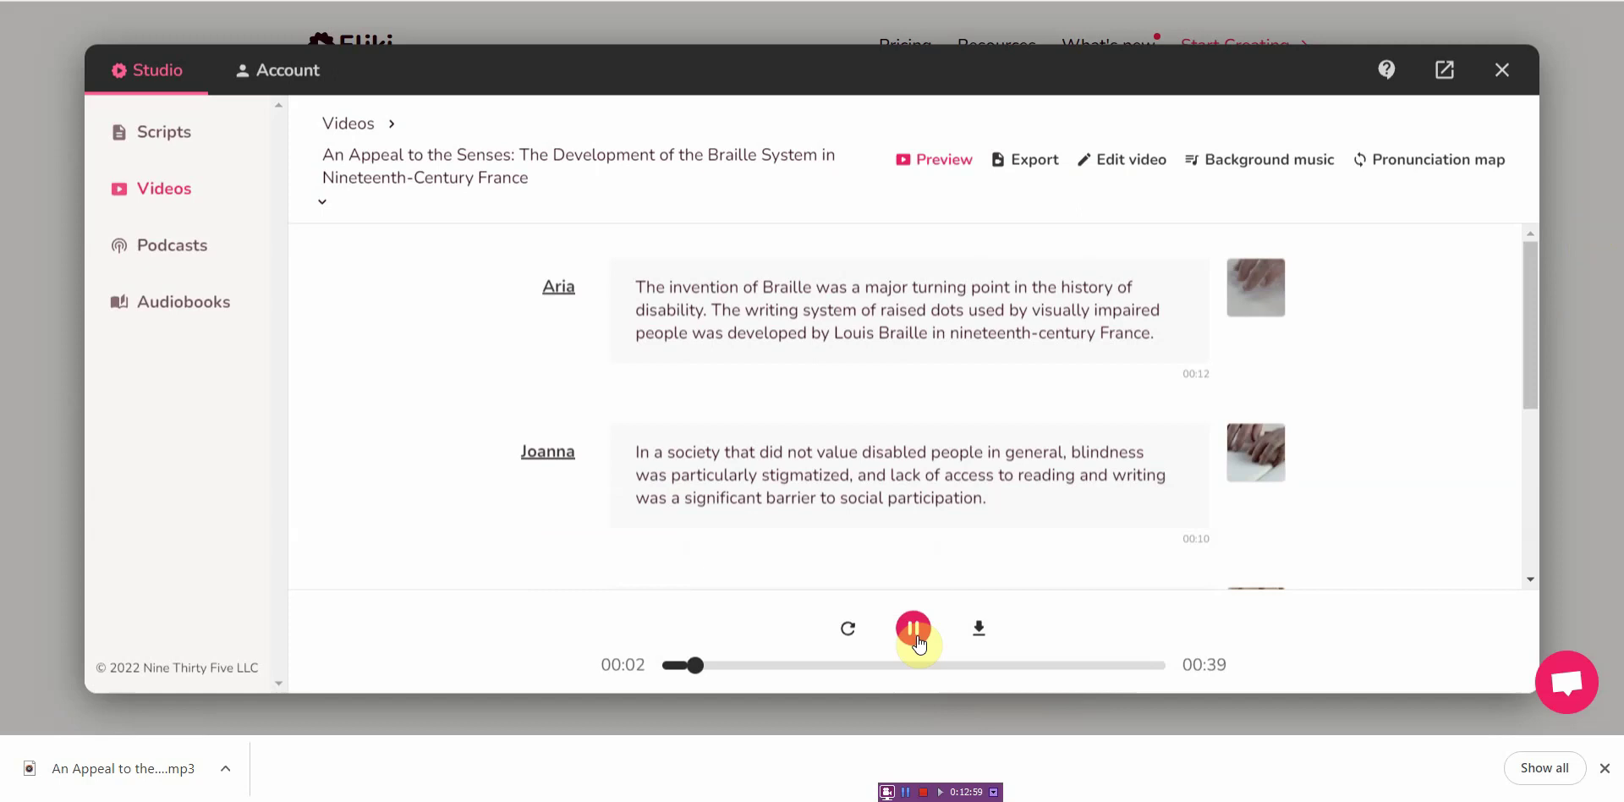
# Play the low-resolution preview of the Braille video with burned-in subtitles, then pause it.
pyautogui.click(928, 159)
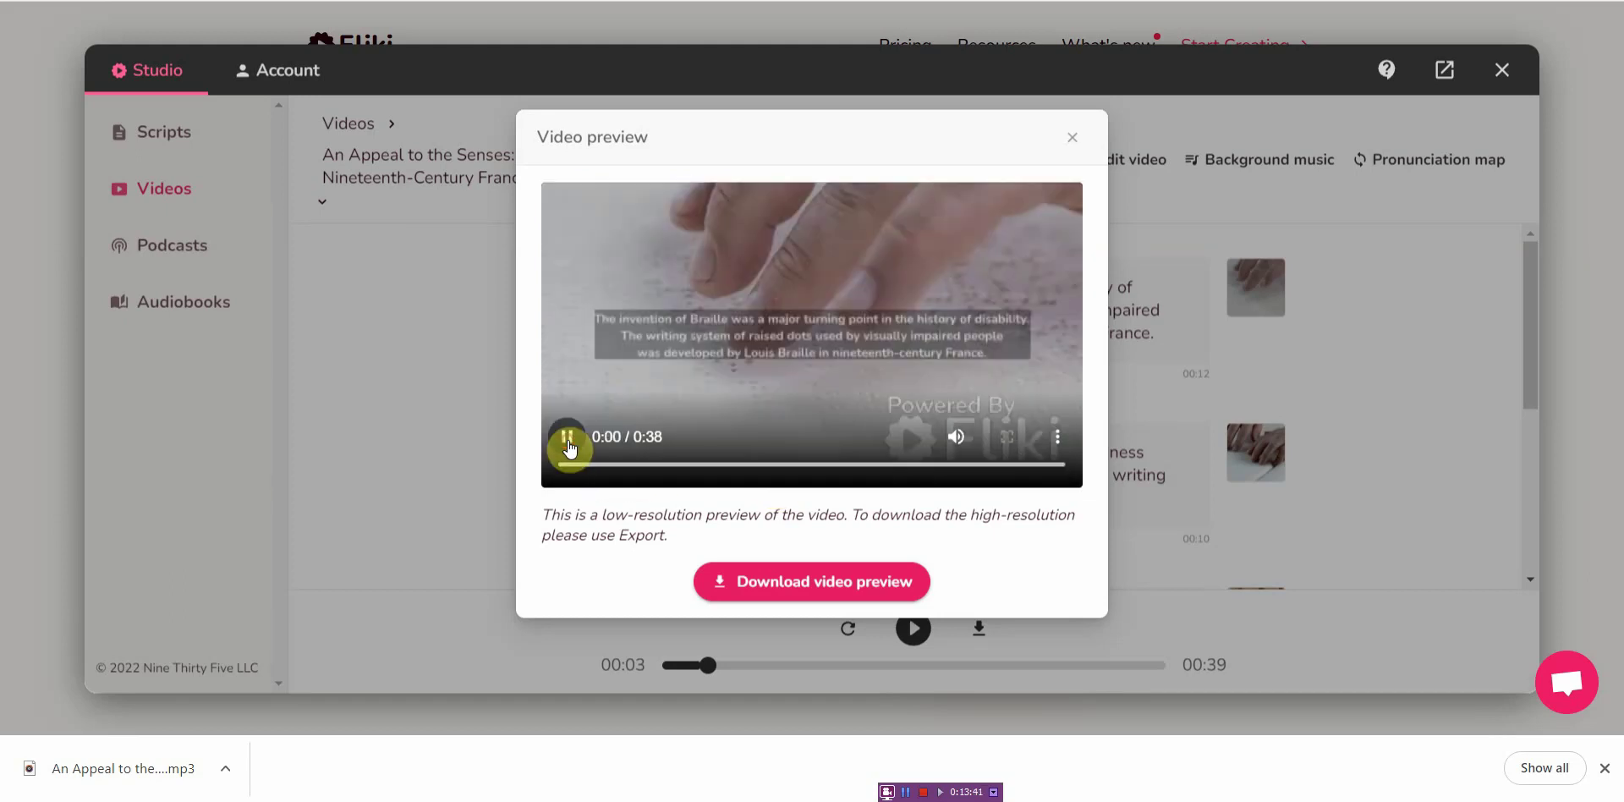
pyautogui.click(569, 445)
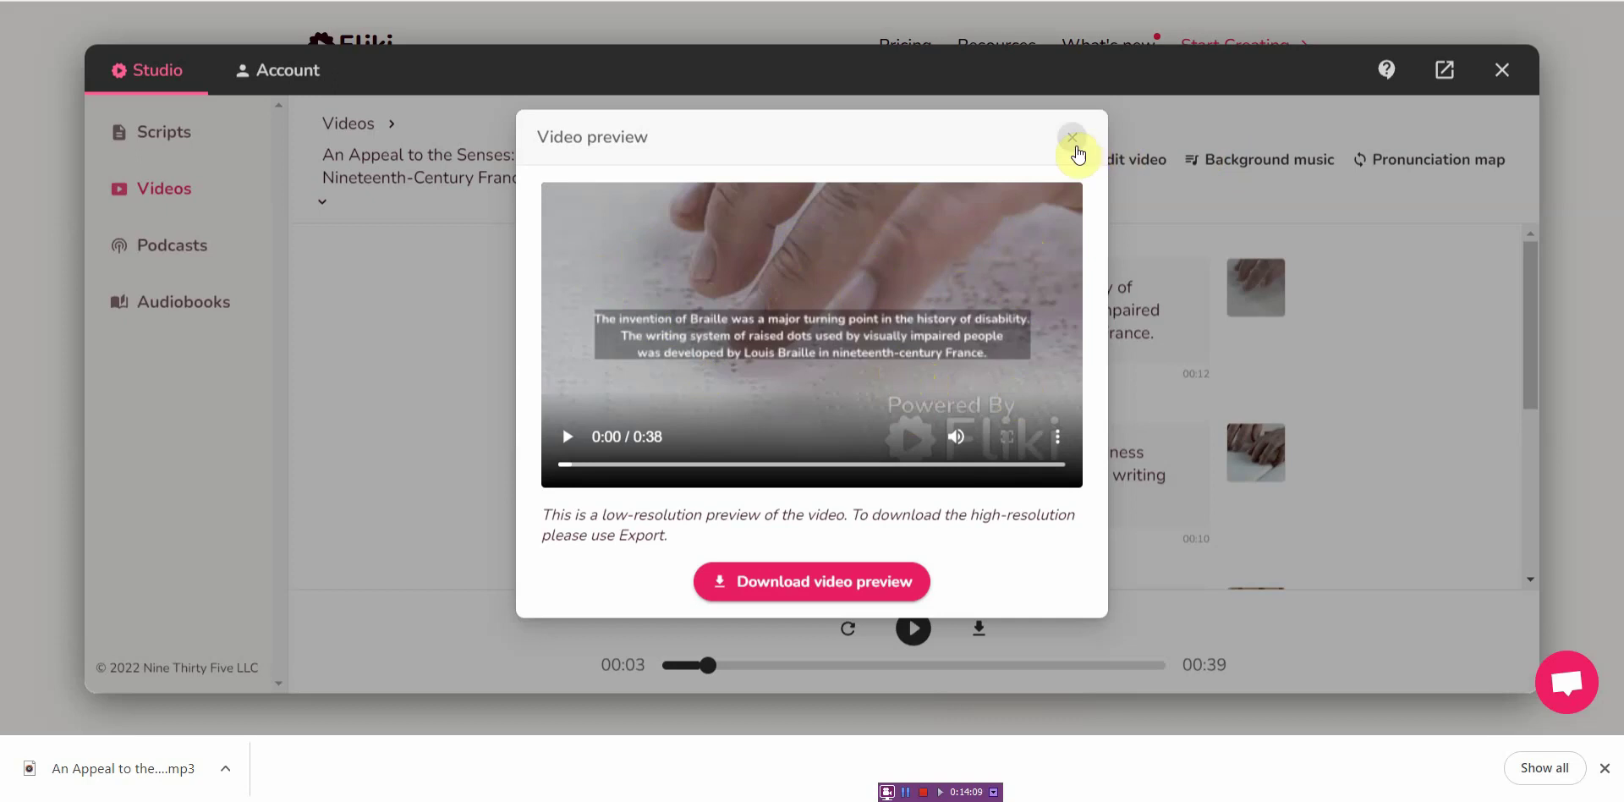
# Close the low-resolution video preview and scroll down and back up through the Braille script blocks.
pyautogui.click(1072, 140)
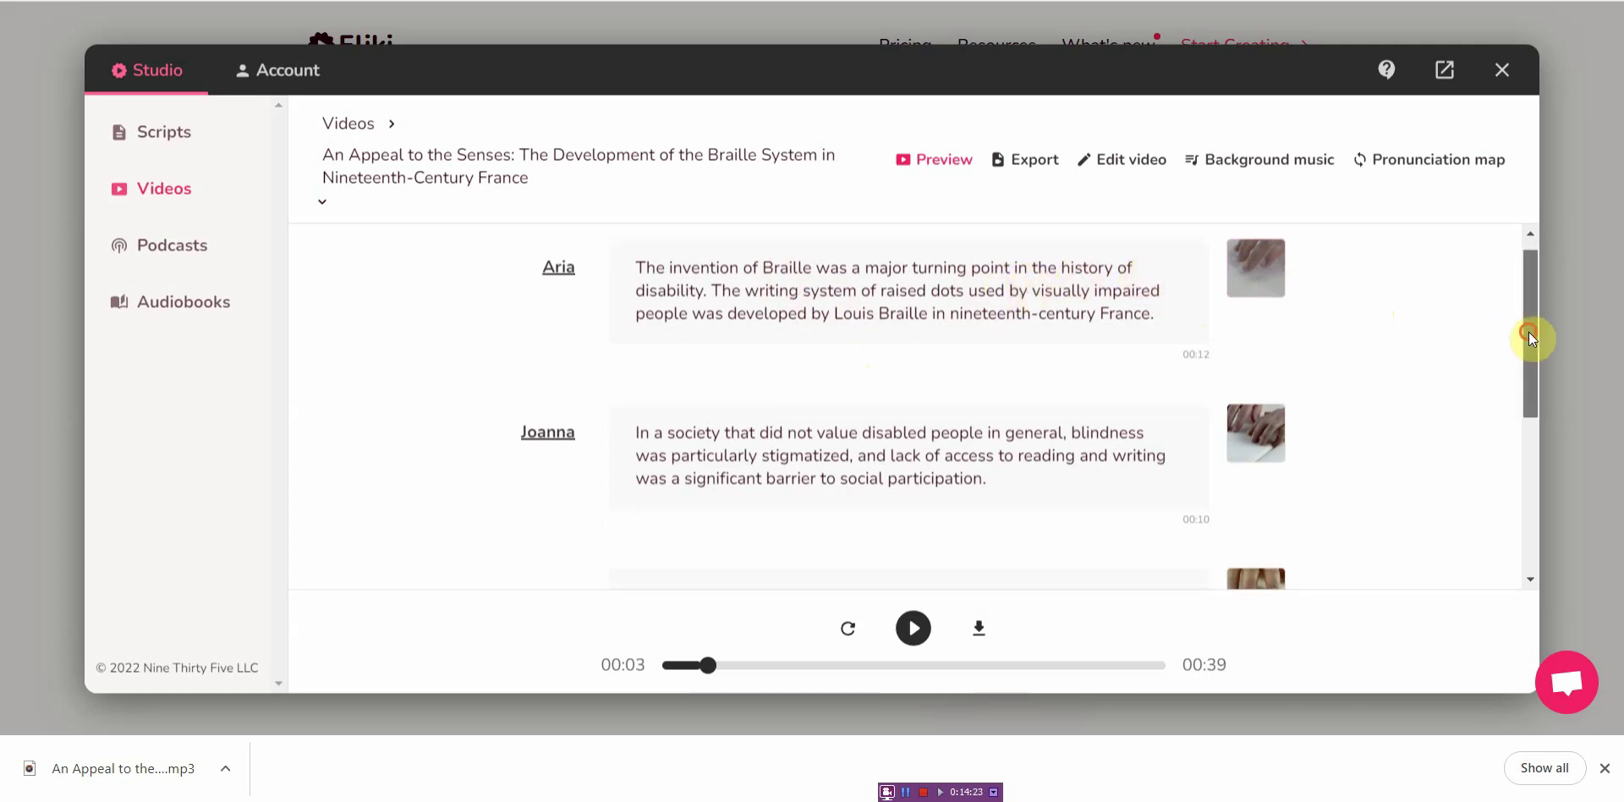
pyautogui.moveTo(1531, 331)
pyautogui.mouseDown()
pyautogui.moveTo(1541, 475)
pyautogui.moveTo(1552, 352)
pyautogui.mouseUp()
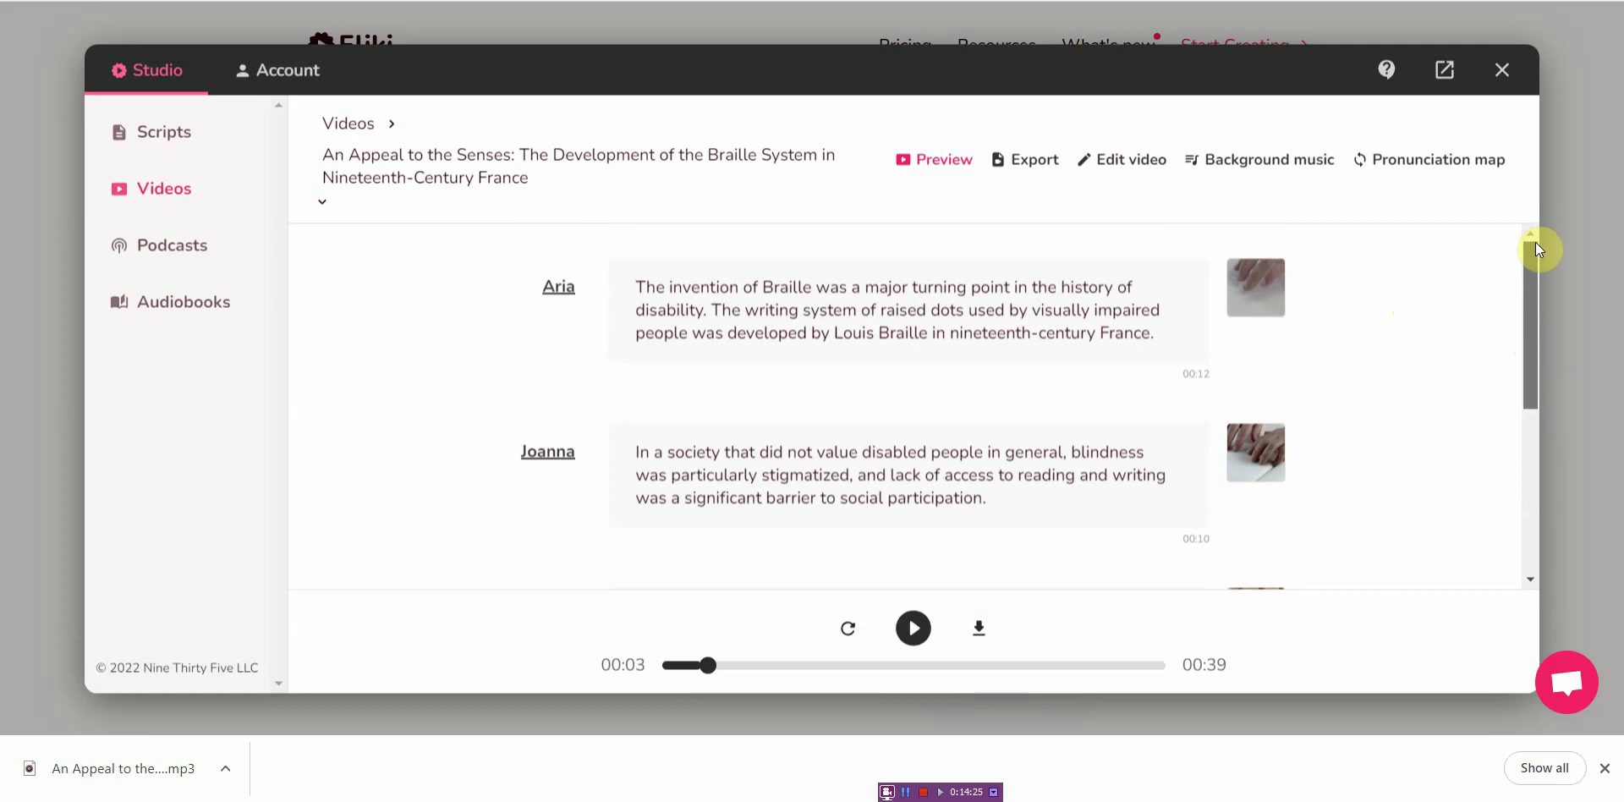
pyautogui.click(1534, 324)
pyautogui.moveTo(1534, 323); pyautogui.dragTo(1516, 260)
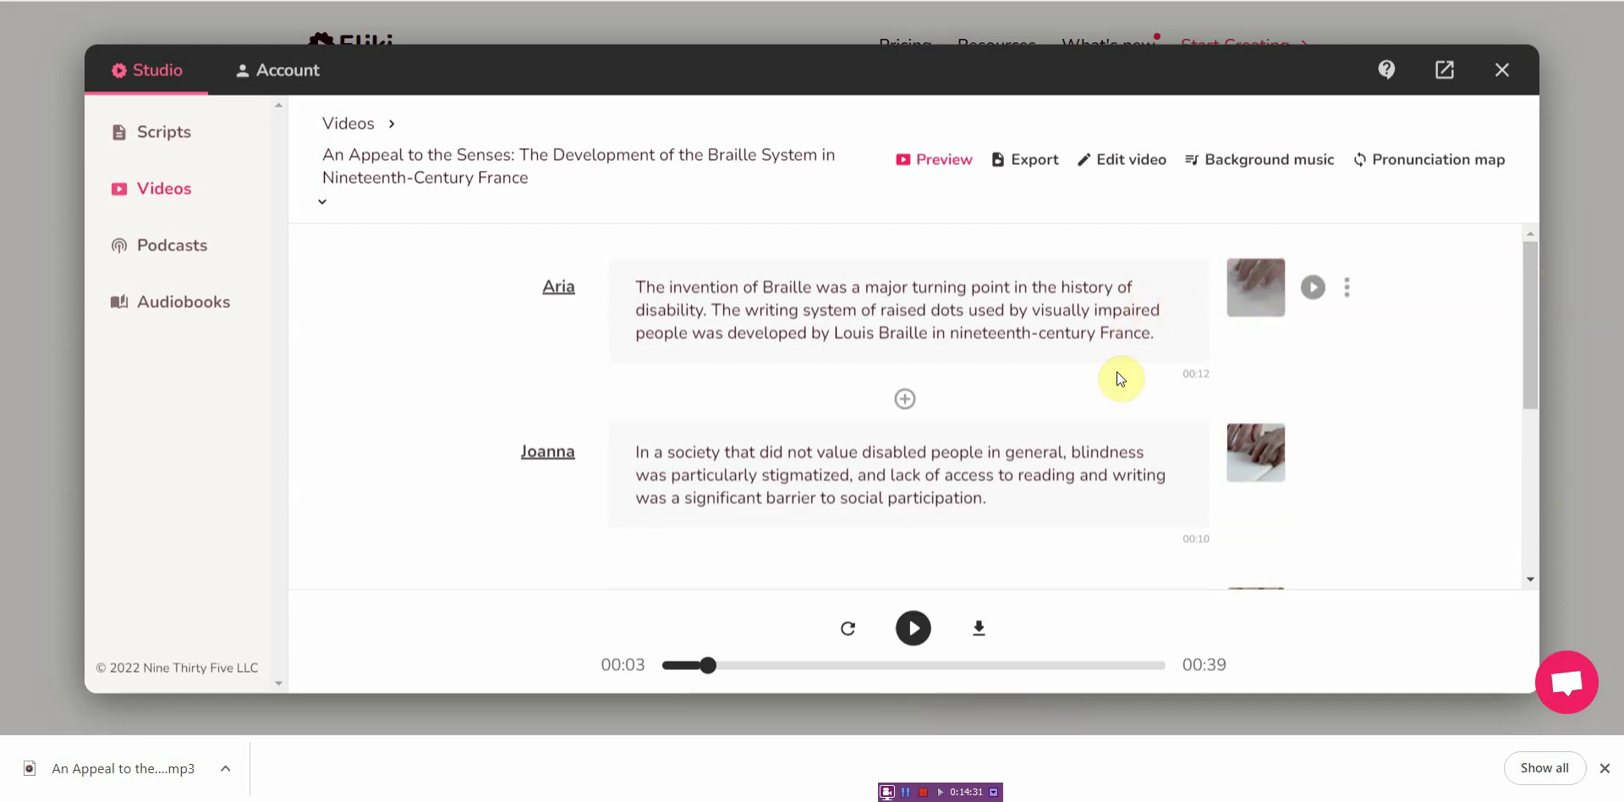
pyautogui.moveTo(1532, 364); pyautogui.dragTo(1551, 511)
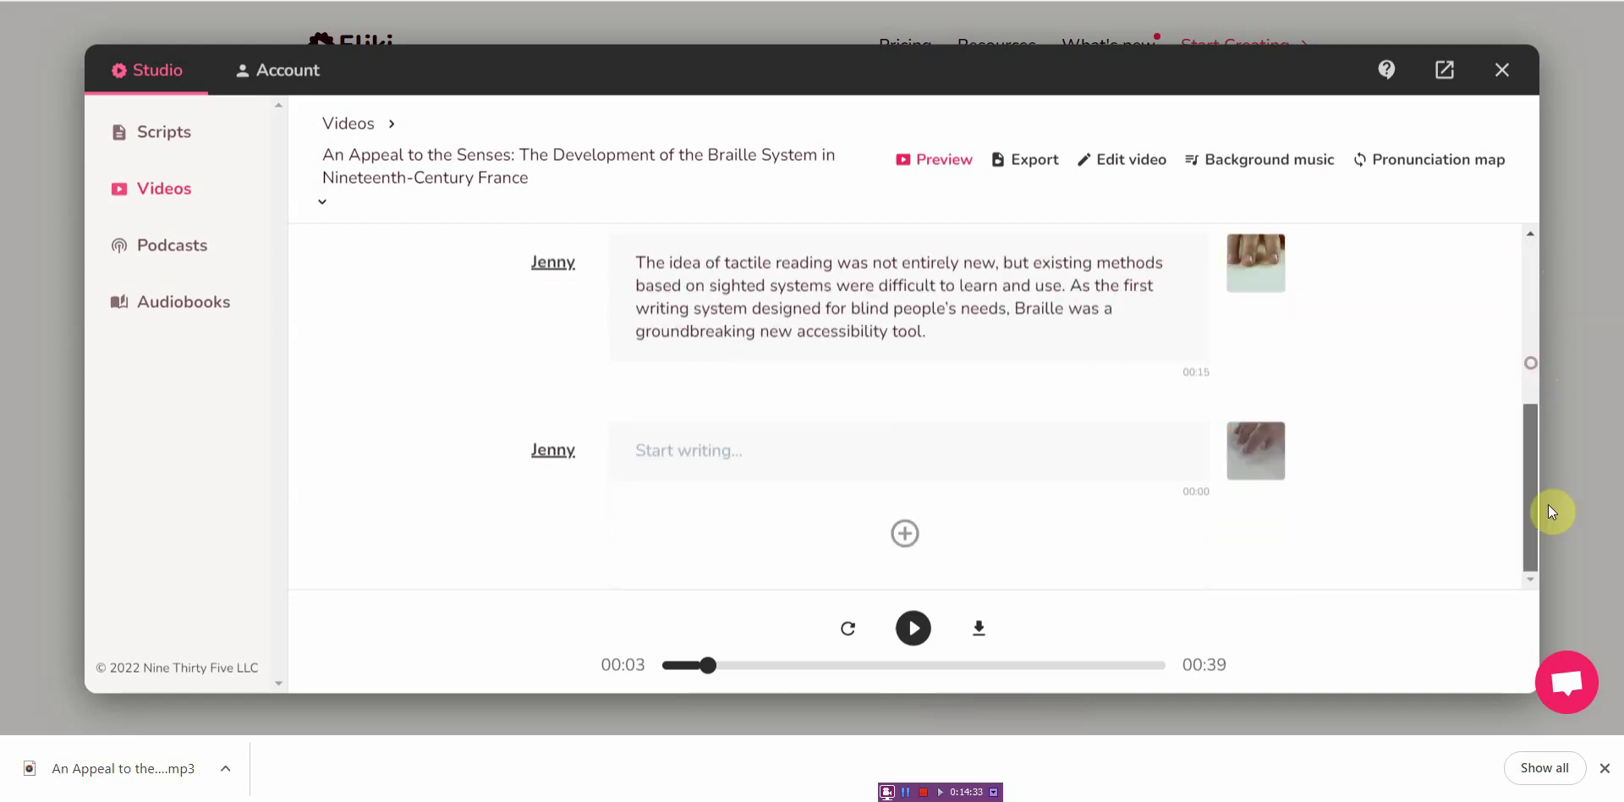
pyautogui.moveTo(1552, 589); pyautogui.dragTo(1522, 301)
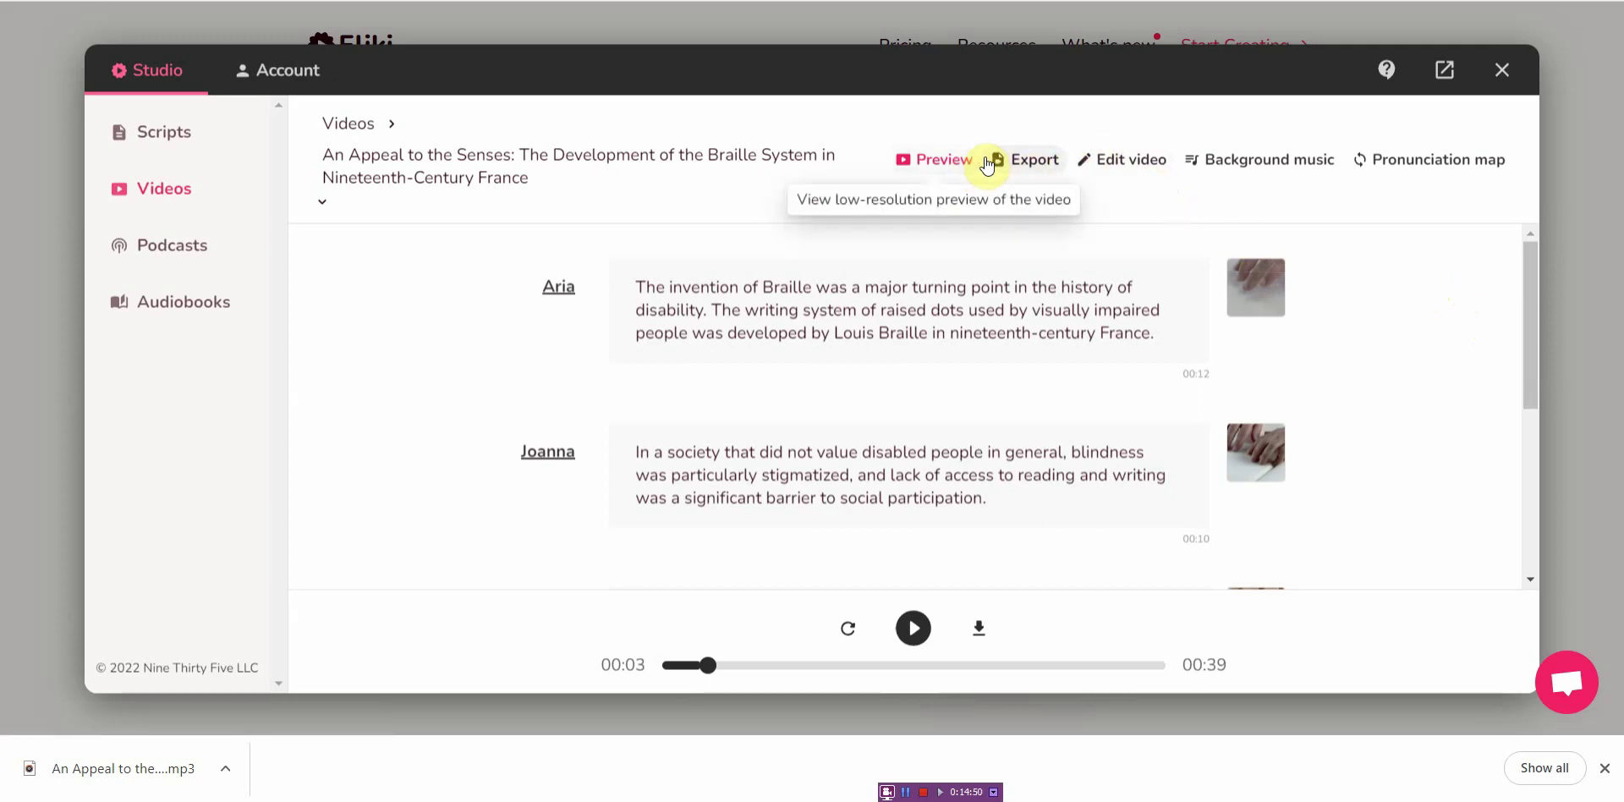
# Download the Braille video as a high-resolution MP4 via Export, then close the Video export dialog.
pyautogui.click(1015, 162)
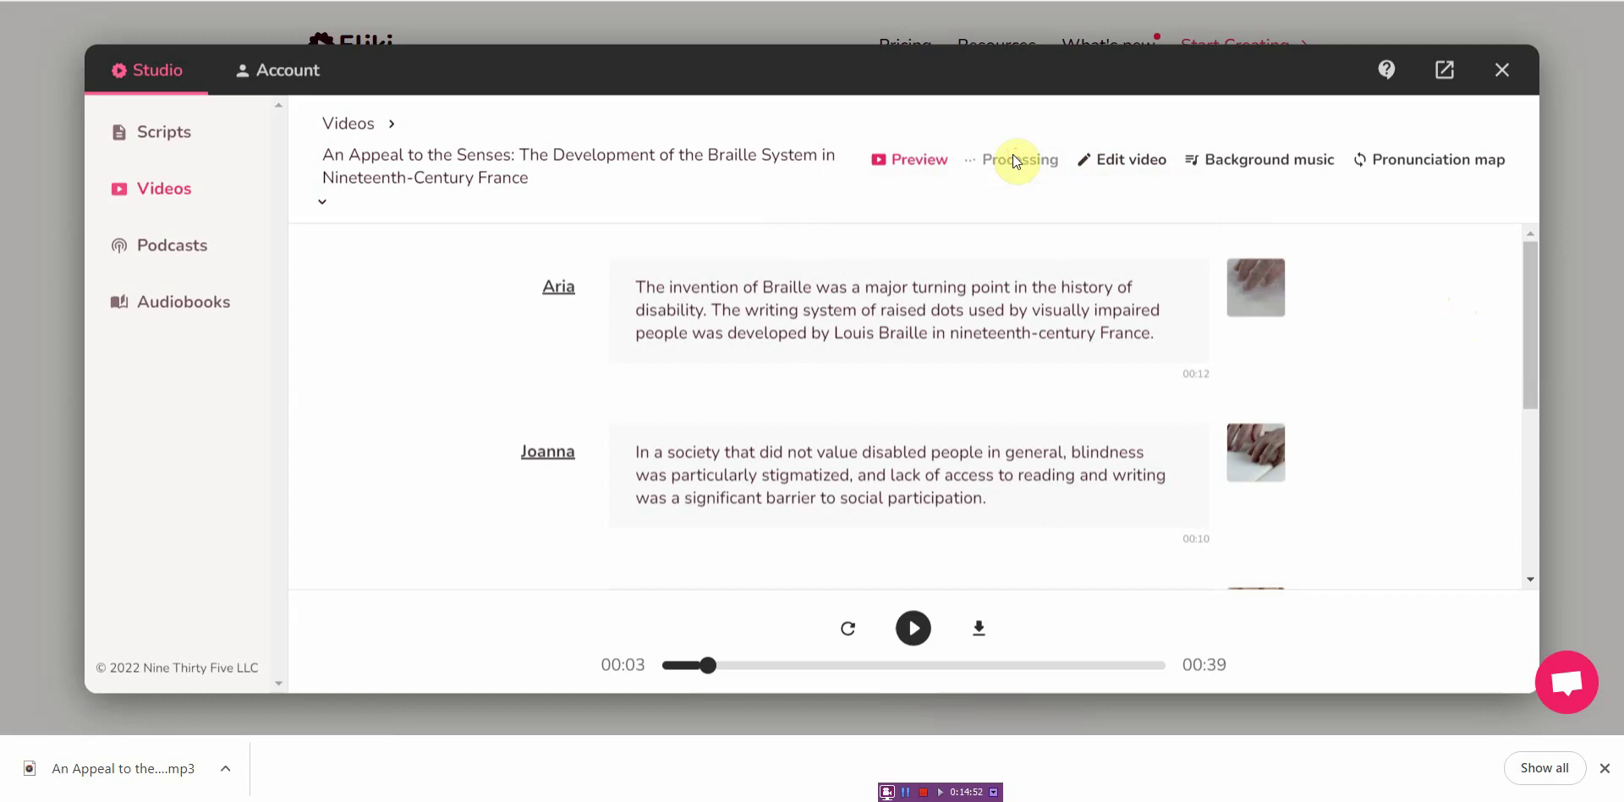
pyautogui.click(879, 520)
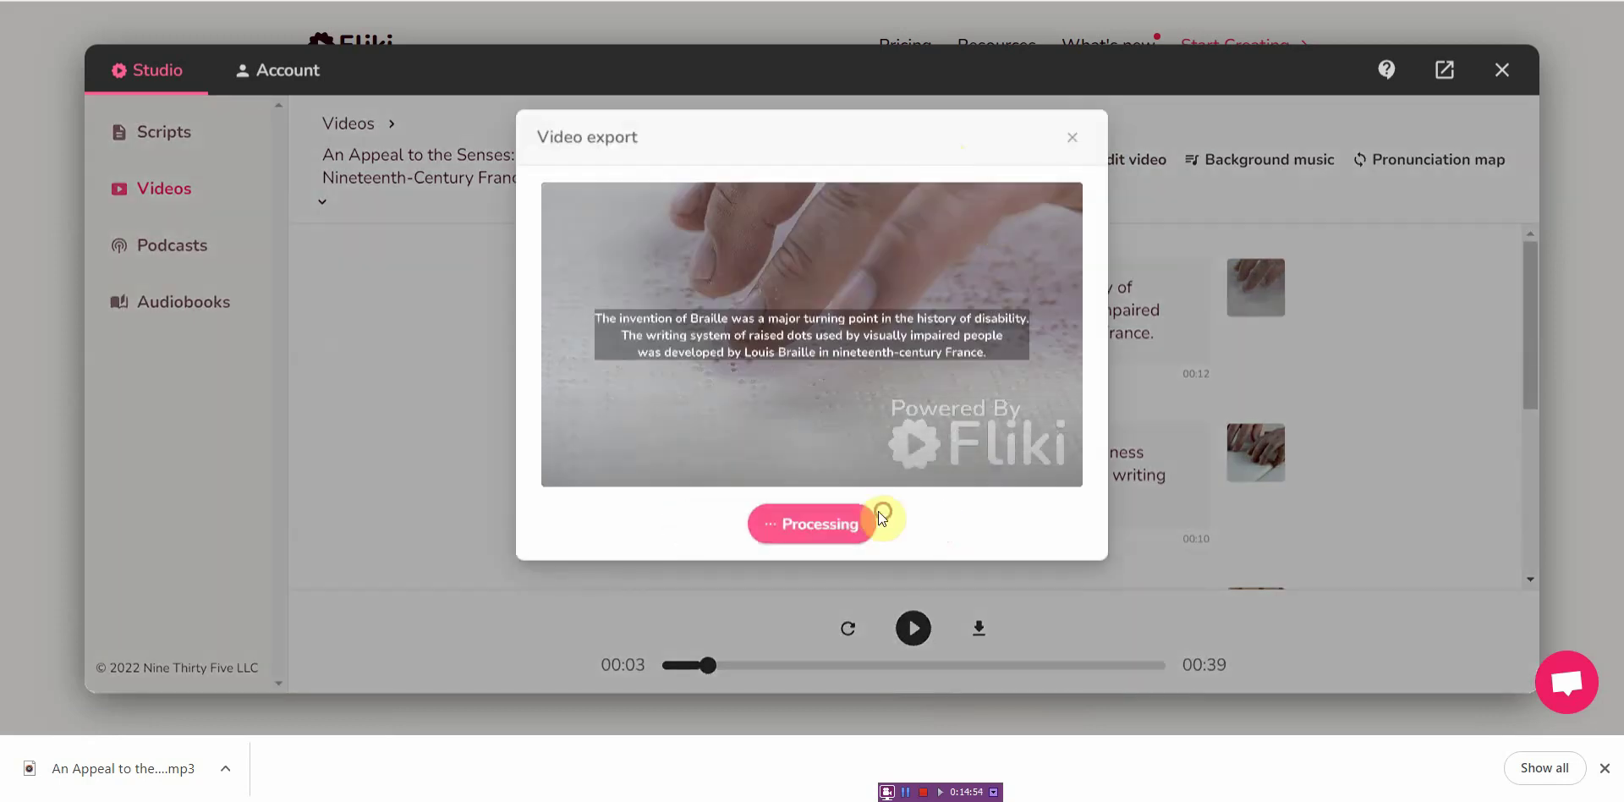
pyautogui.click(1070, 139)
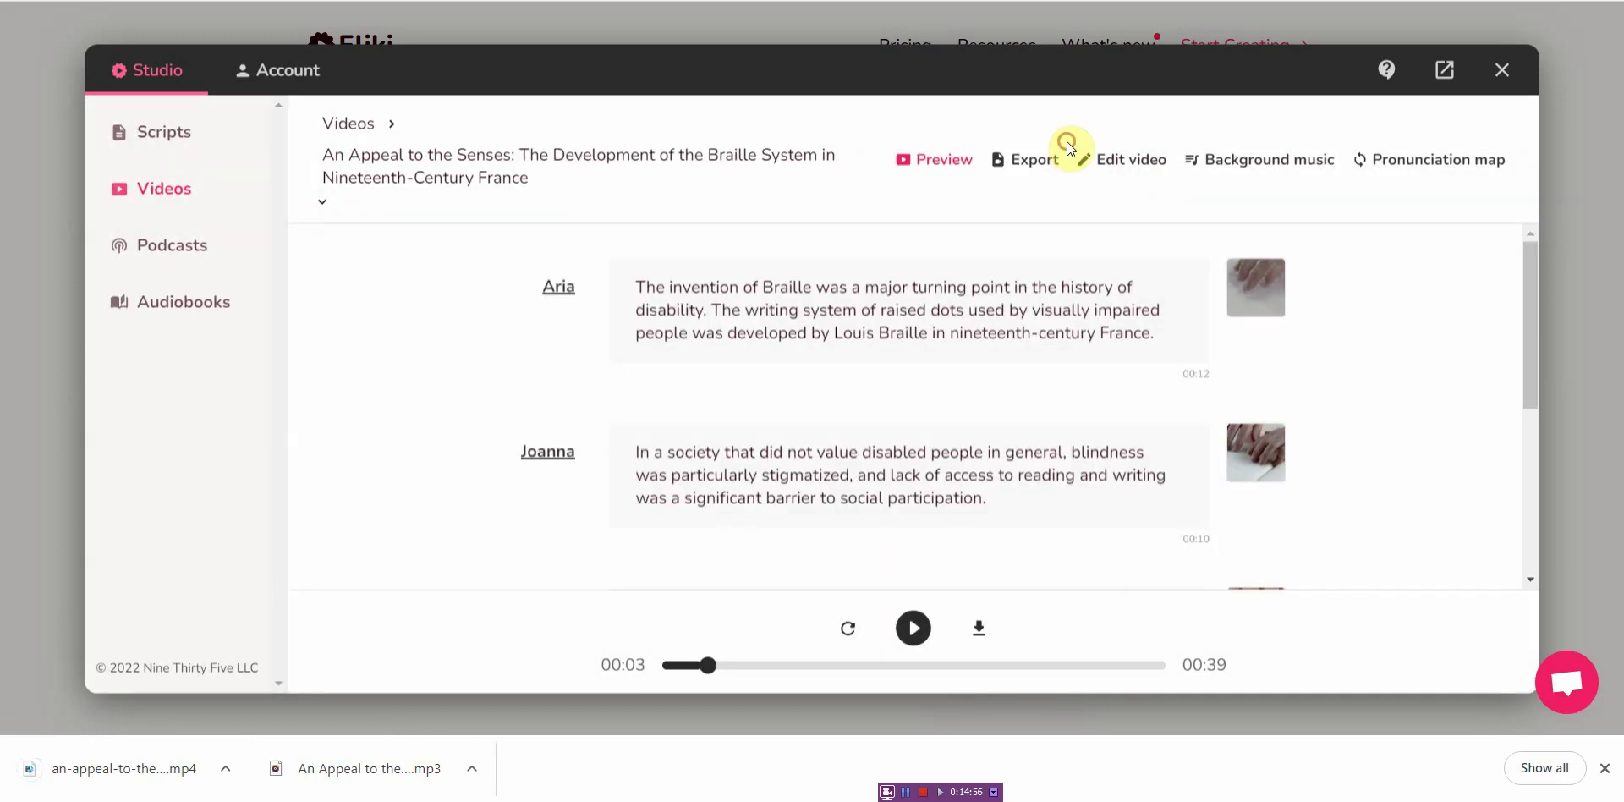